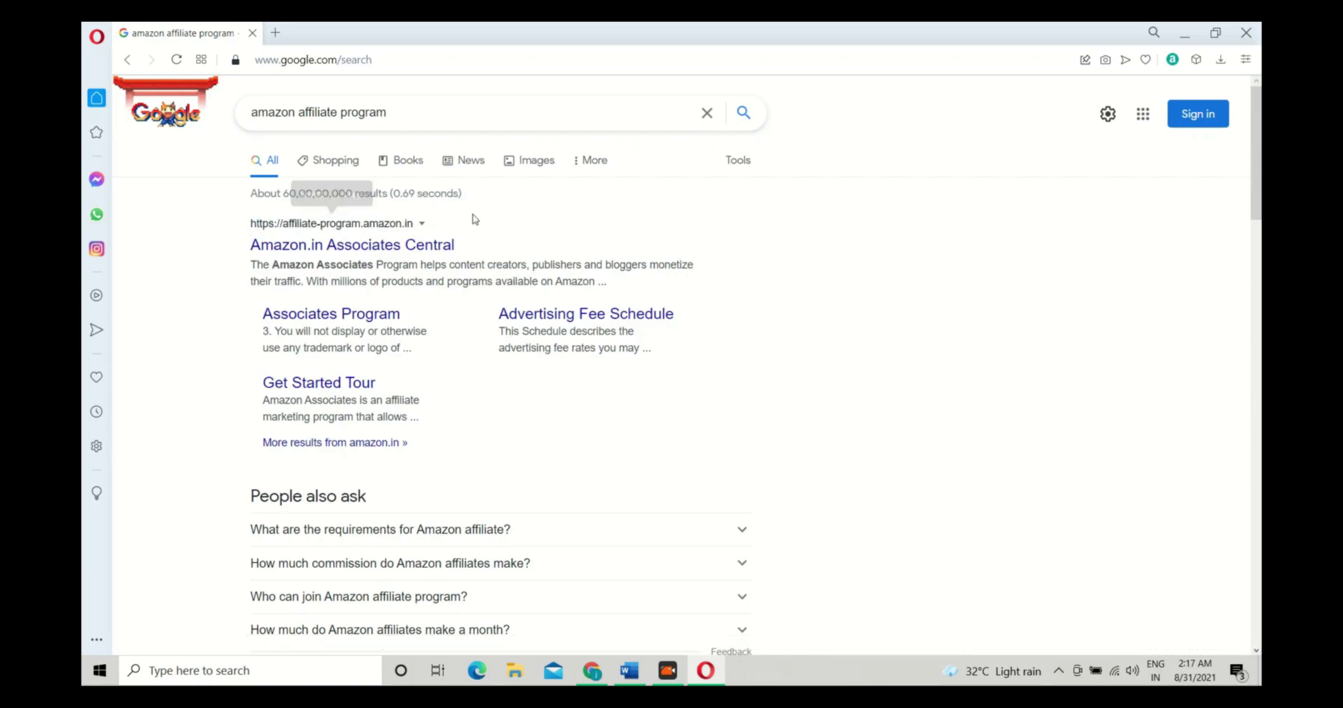
From the Amazon.in Associates Central result, start sign-up and choose 'Create your Amazon account'
click(442, 246)
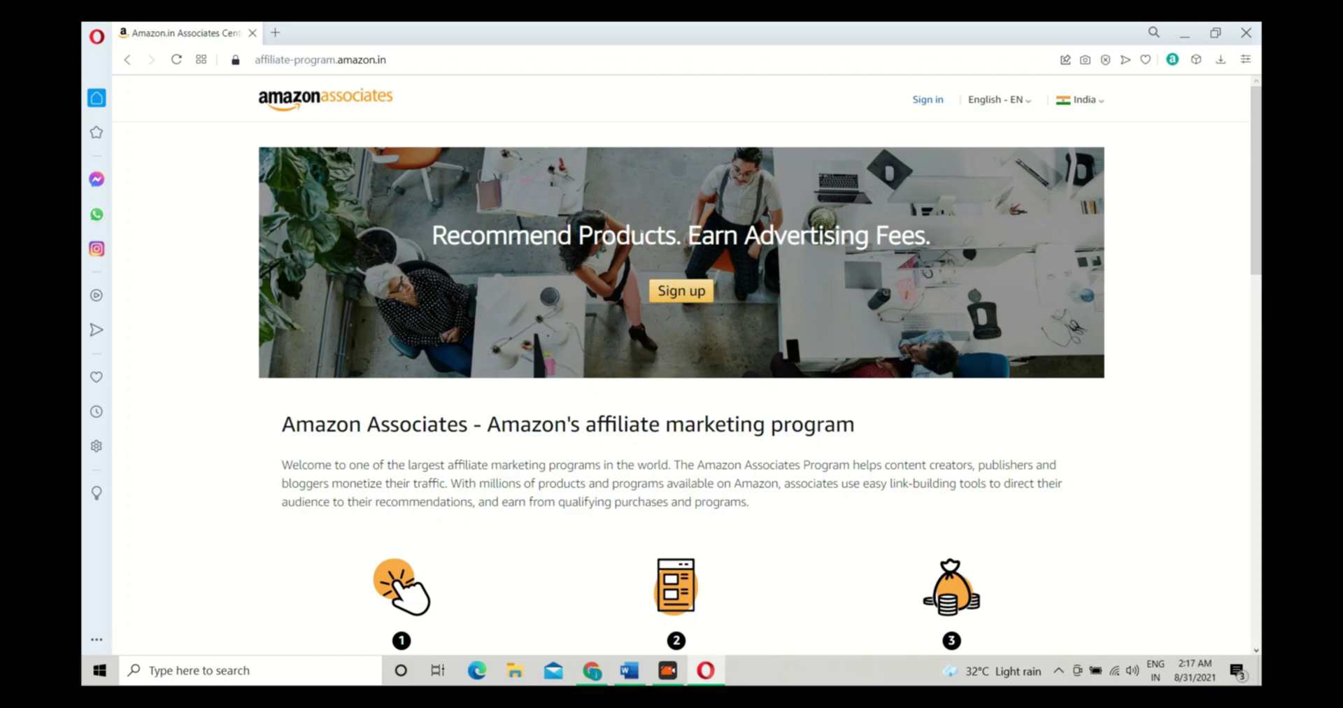
click(672, 299)
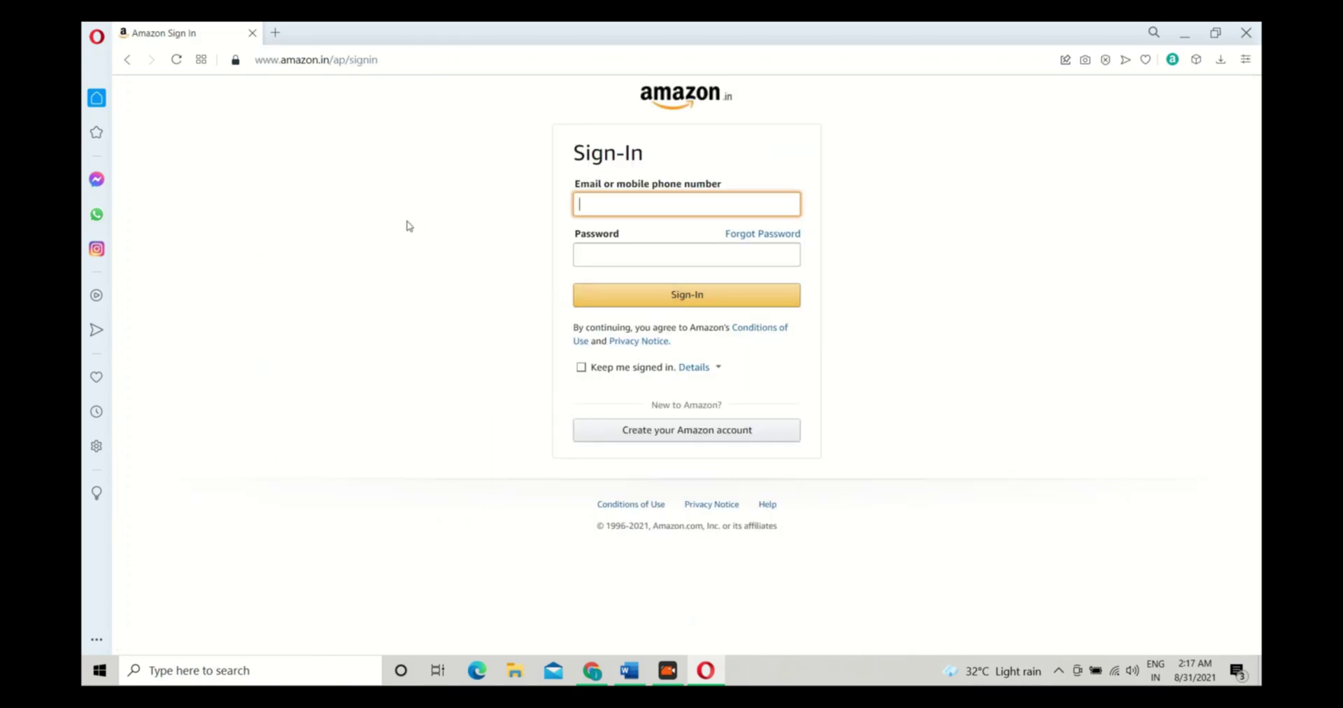
click(484, 191)
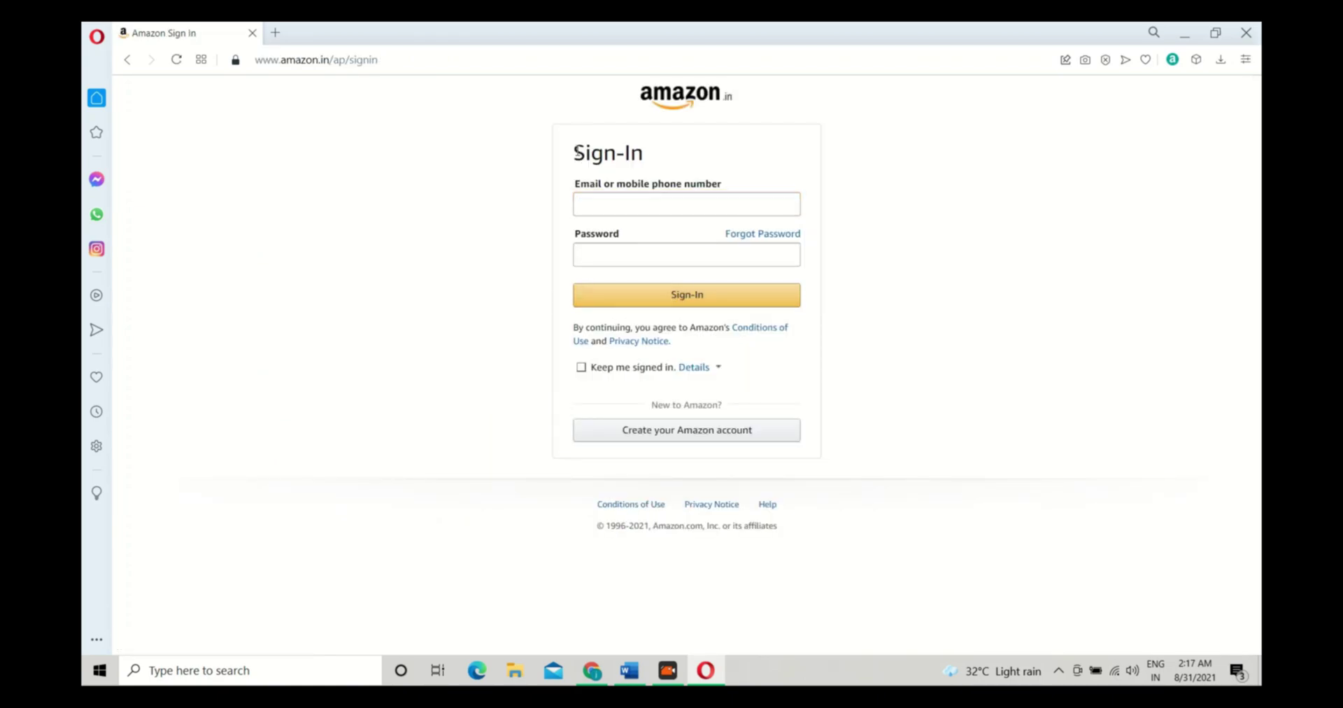
drag(575, 152, 669, 156)
click(680, 159)
drag(570, 153, 648, 157)
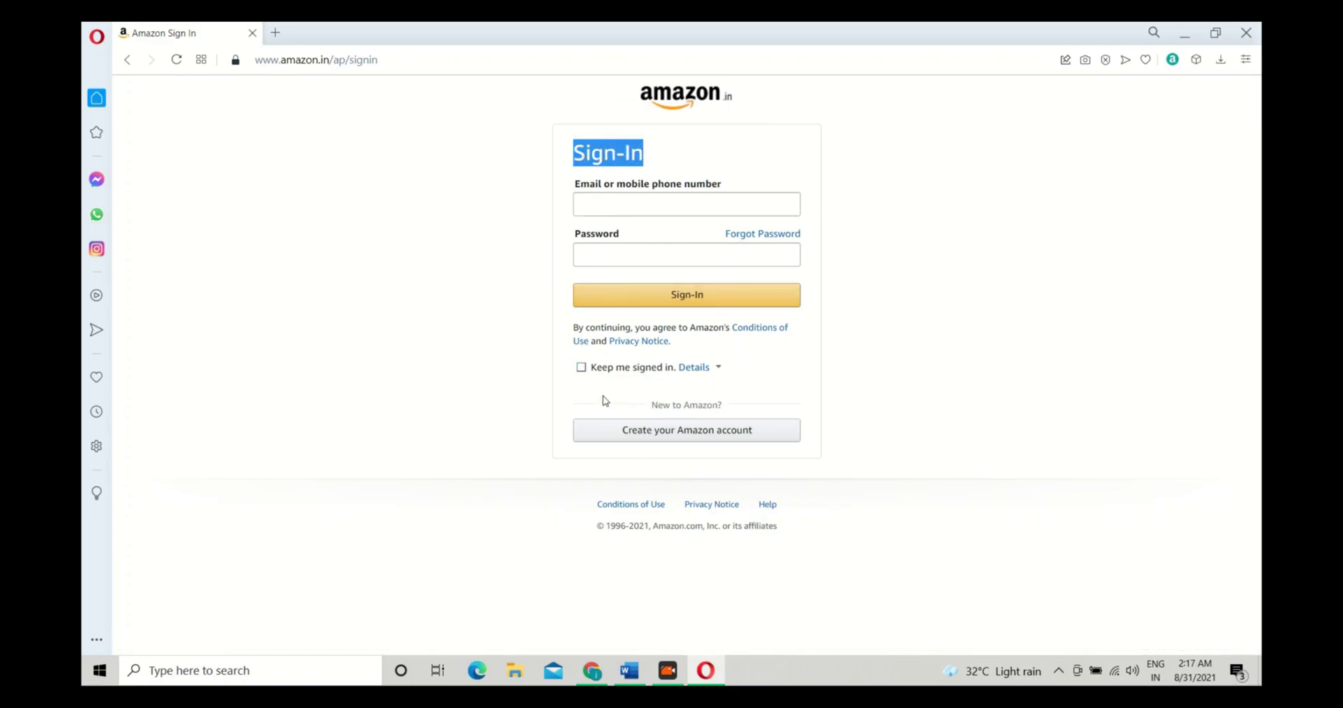
click(676, 433)
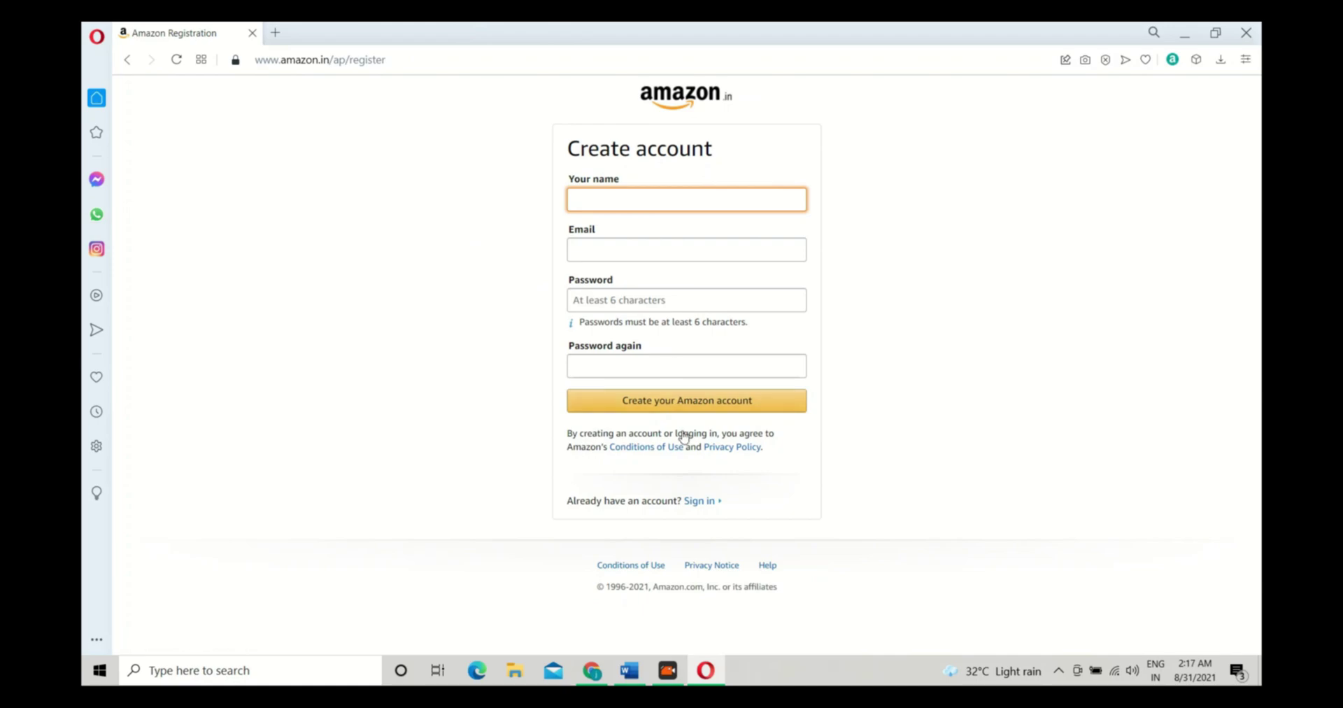
Check the signed-in Google account, then enter the account holder's name on the Create account form
click(608, 203)
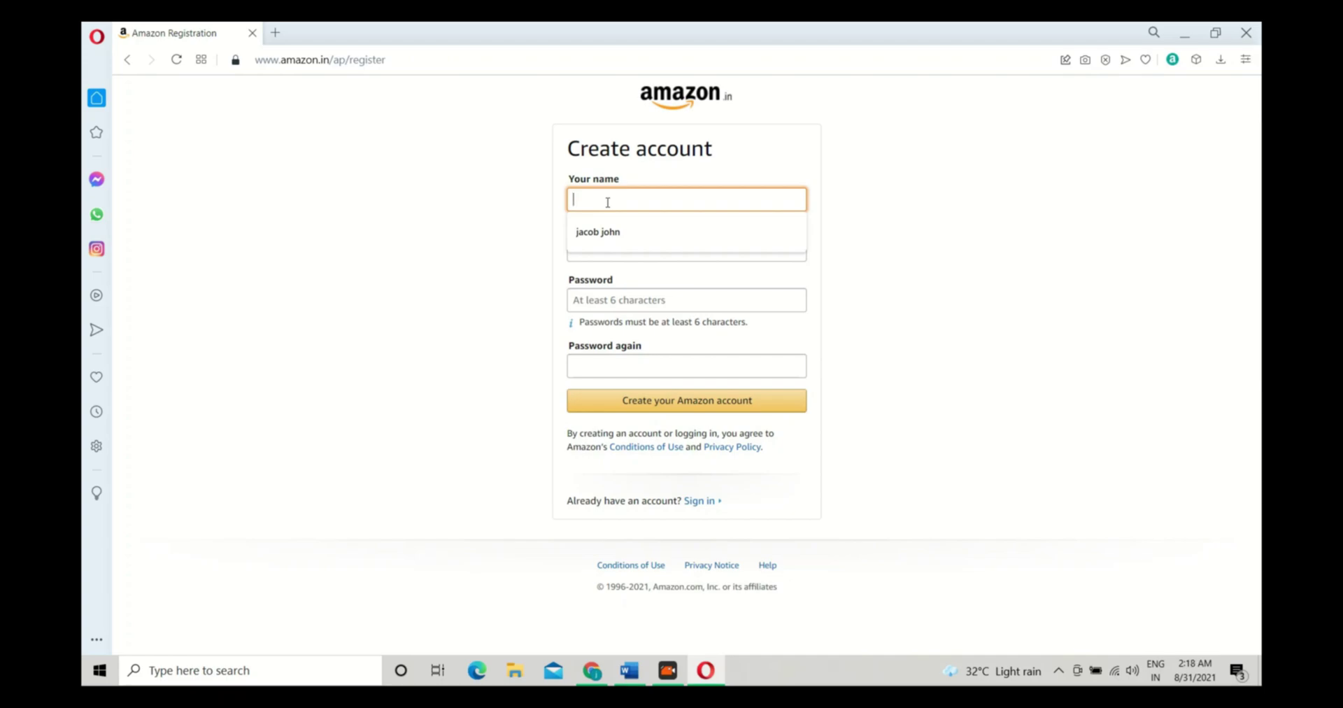
key(alt+Tab)
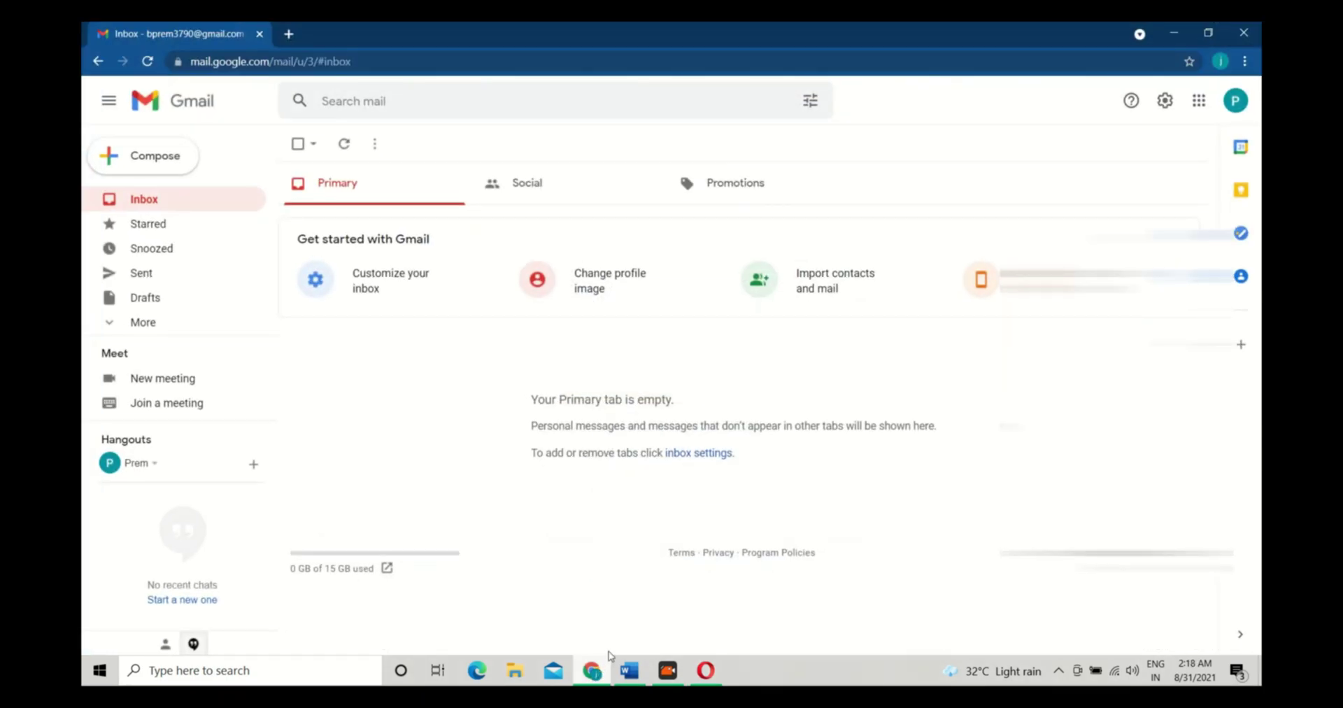
click(1235, 102)
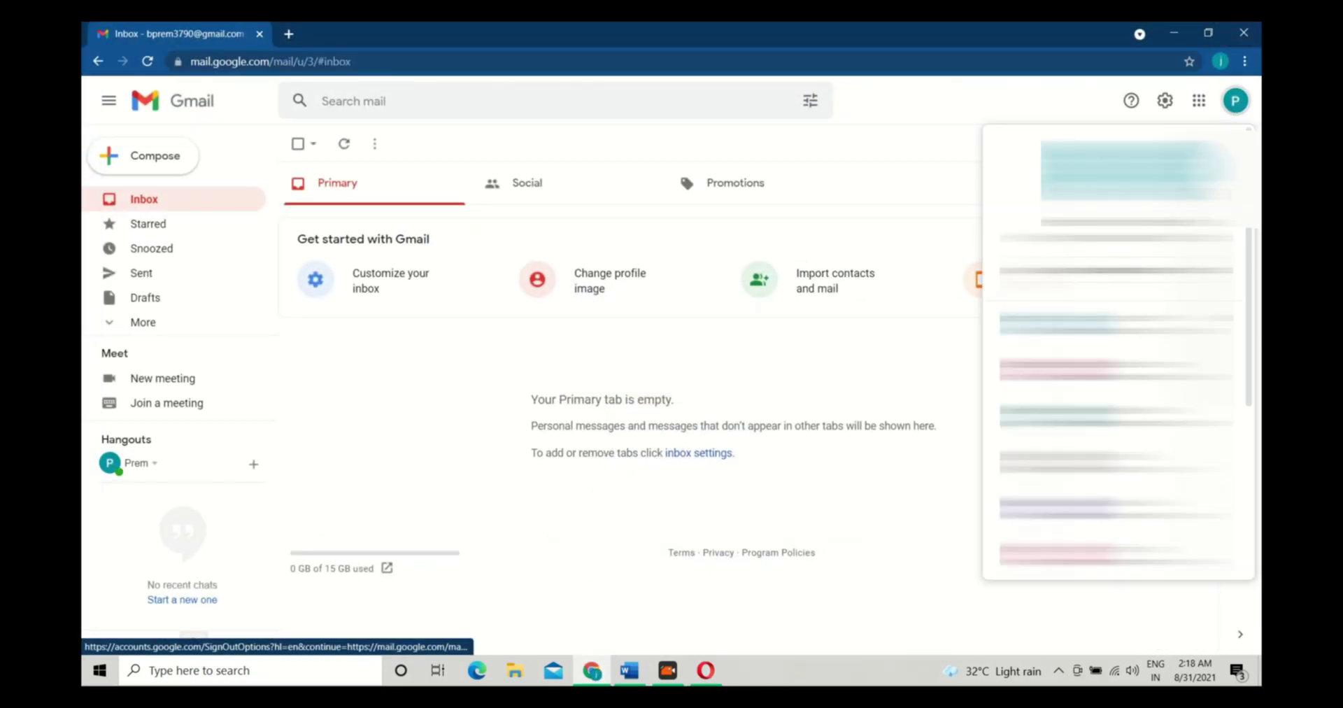
click(1234, 102)
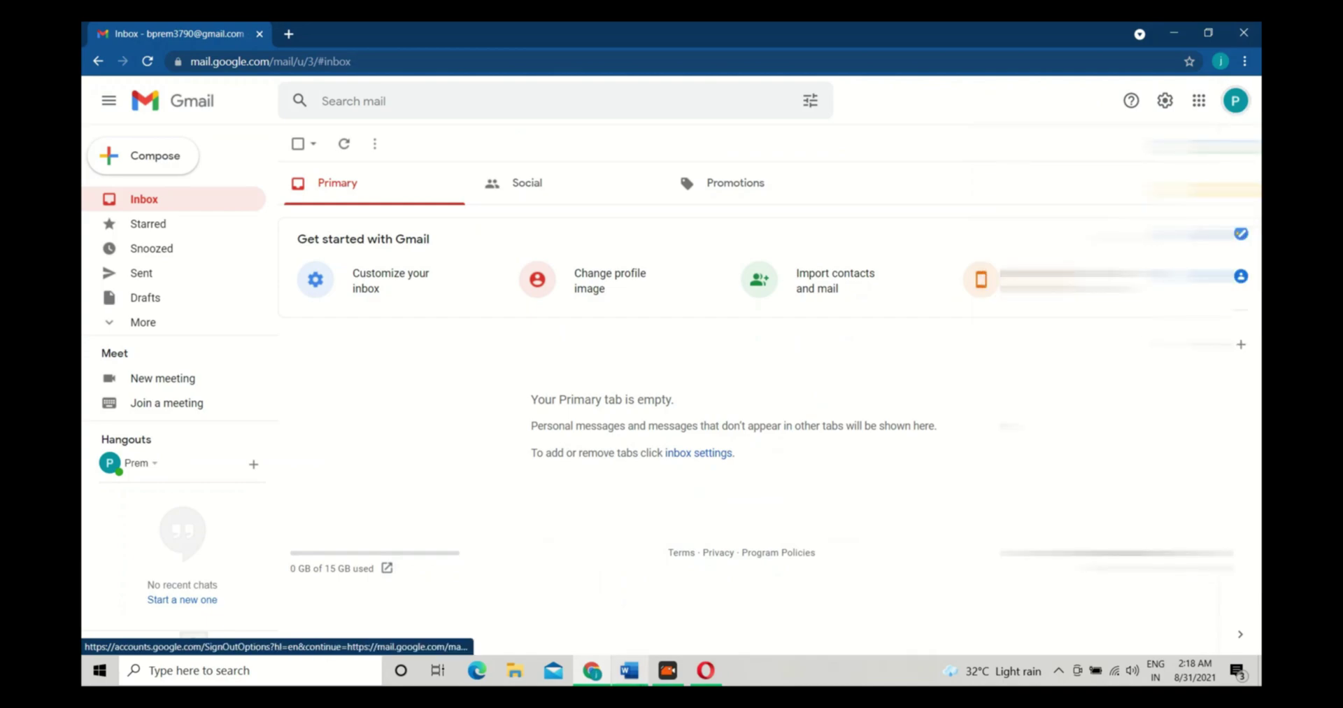
click(705, 670)
key(Tab)
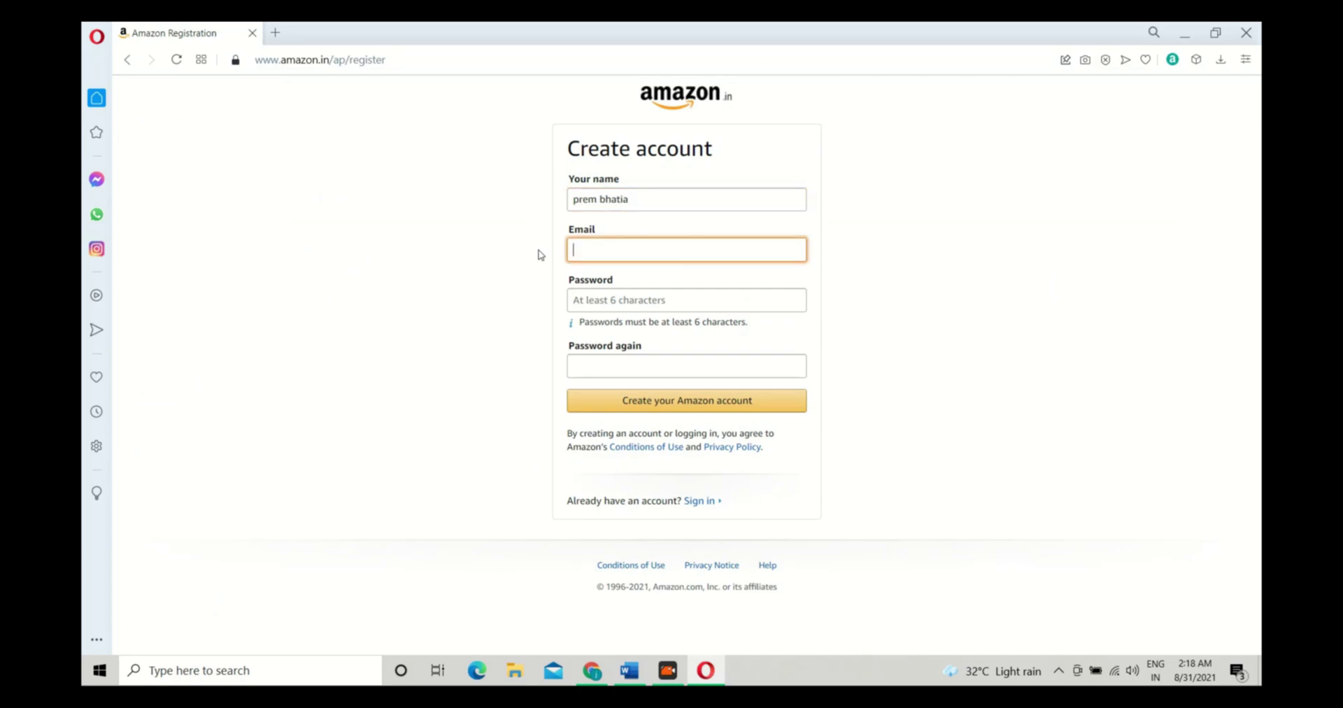
Fill in the Gmail address, then enter the password in both password fields
click(592, 671)
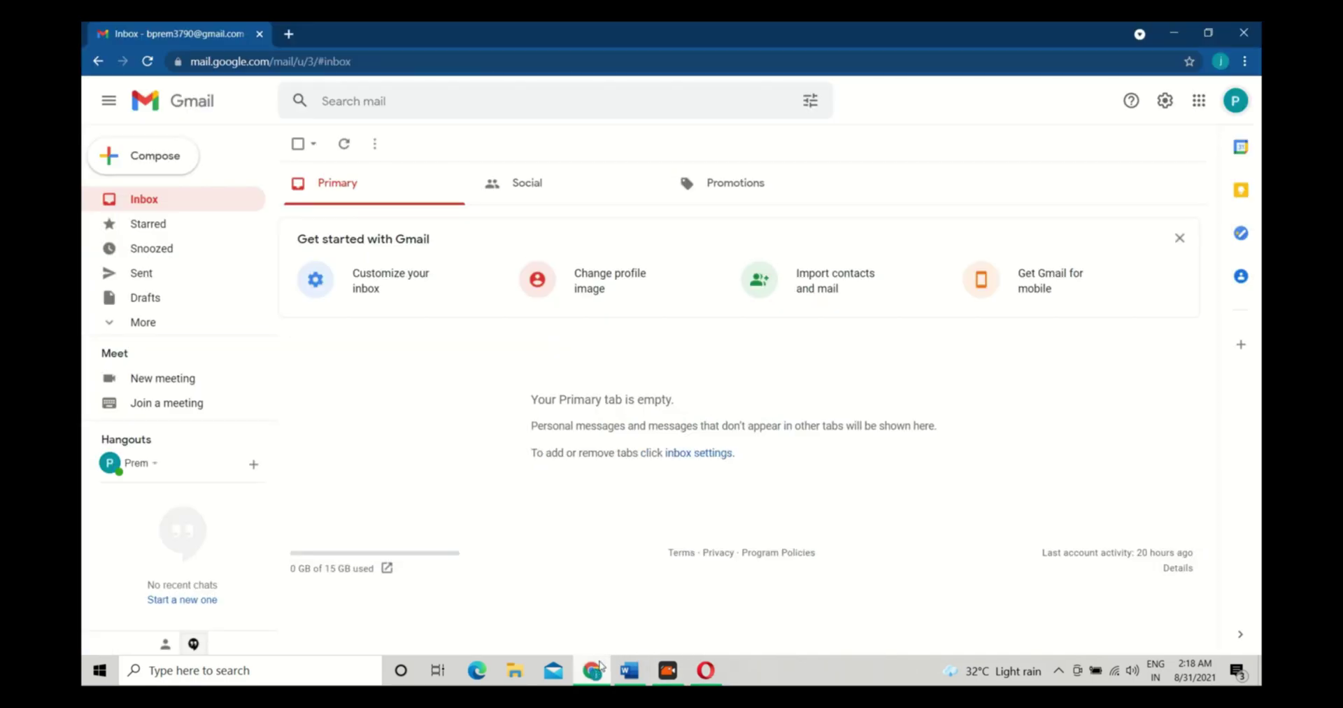
click(1235, 100)
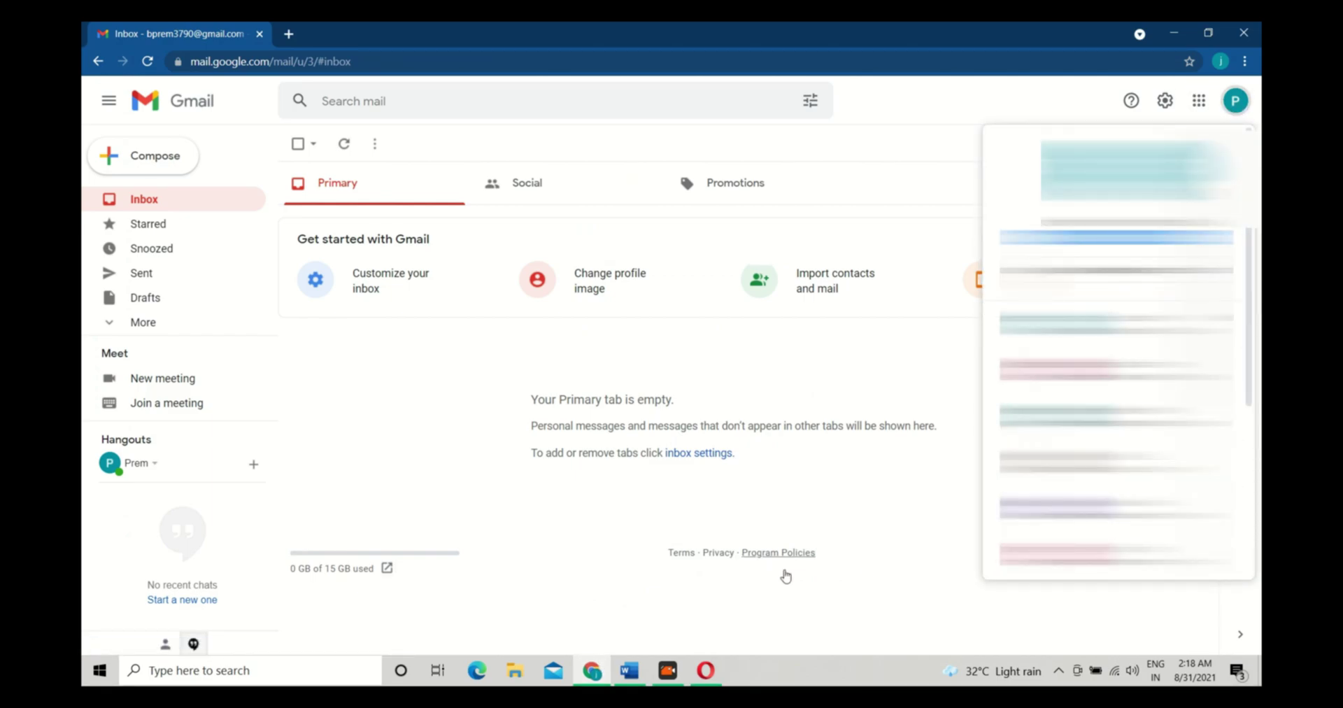
click(705, 671)
click(632, 301)
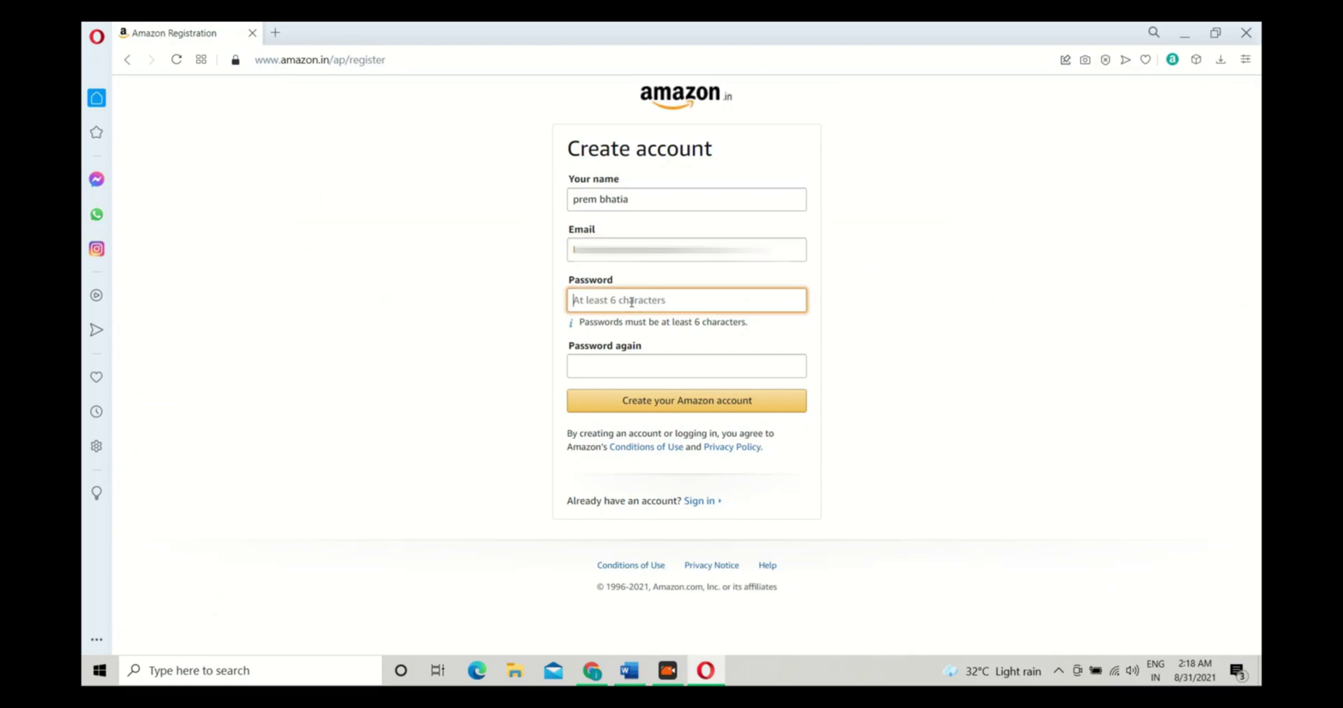
text(•••••••••)
key(Tab)
text(•••••••)
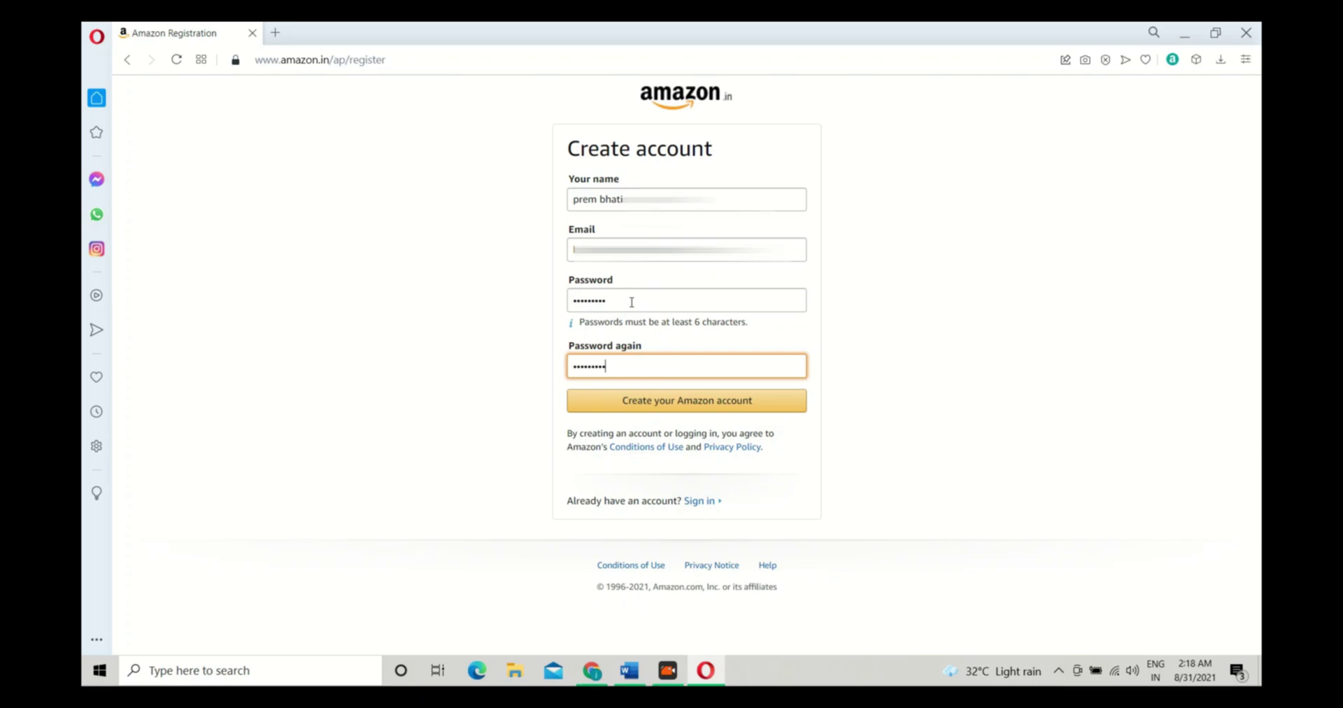
Submit the new account details and open Amazon's verification email in Gmail
click(685, 399)
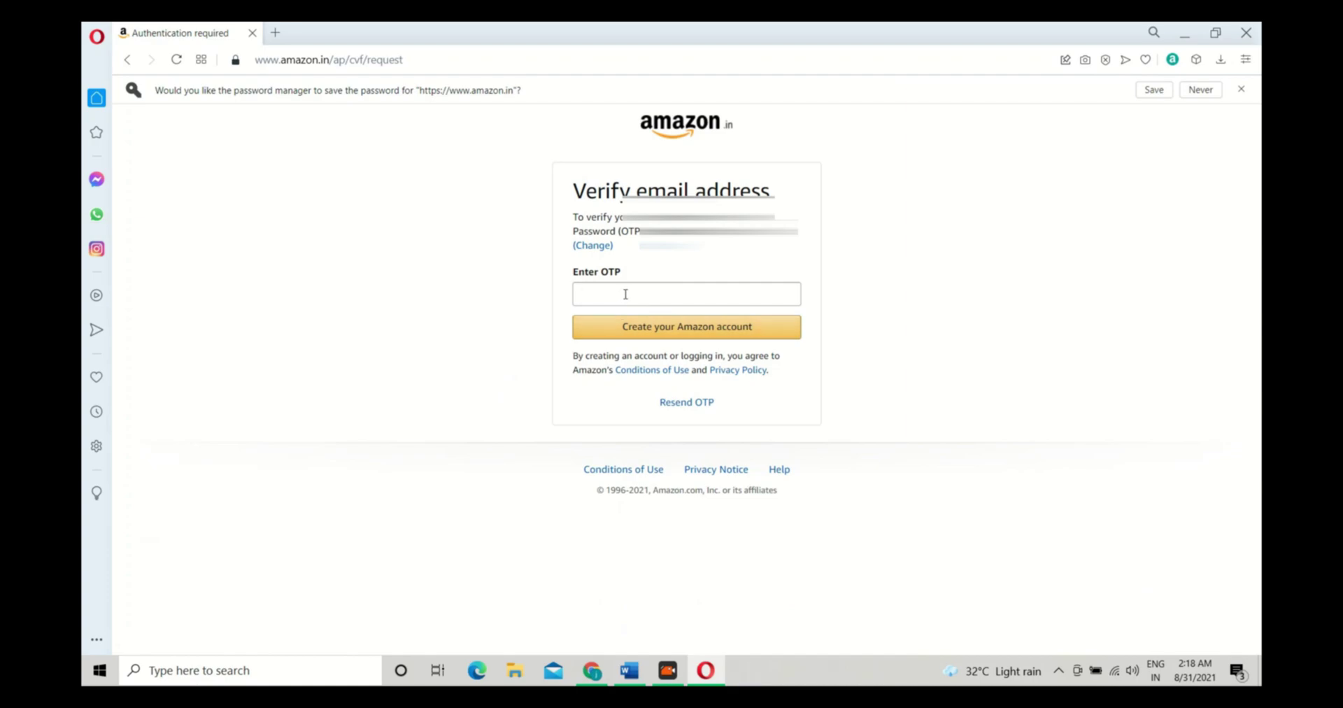
click(623, 293)
click(401, 366)
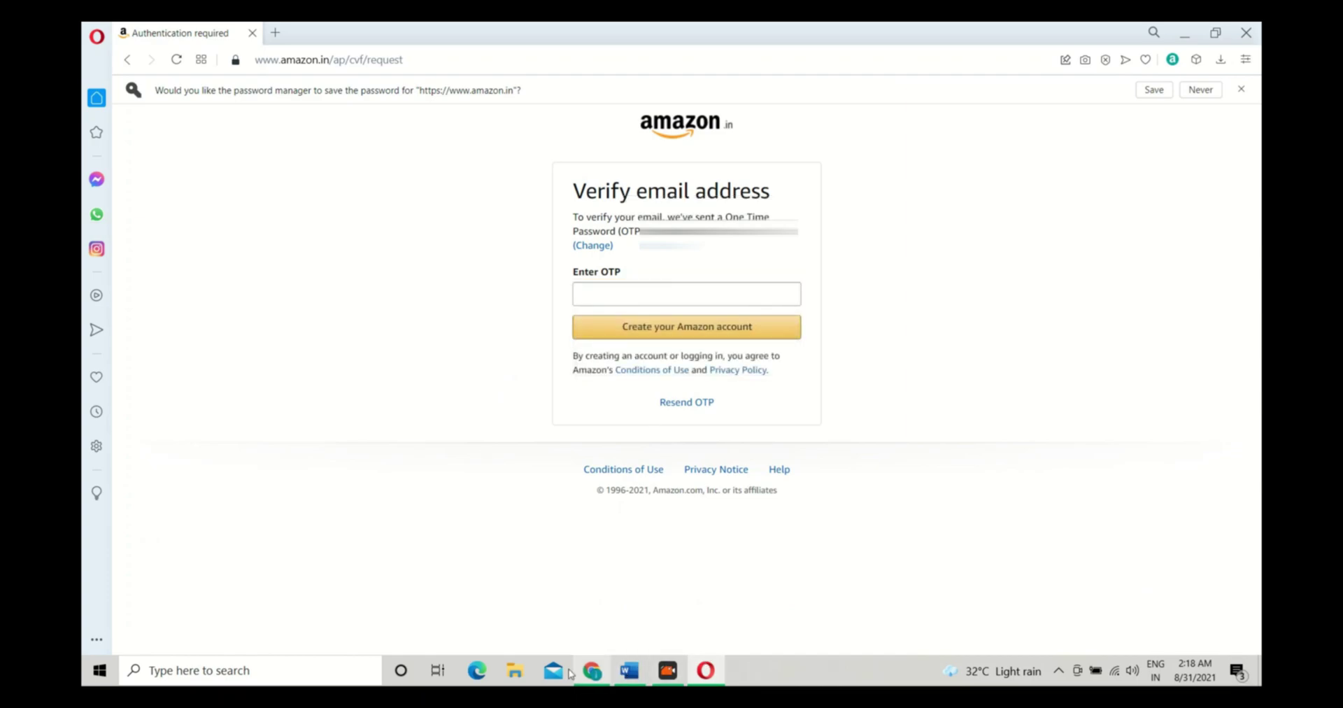
click(592, 672)
click(447, 399)
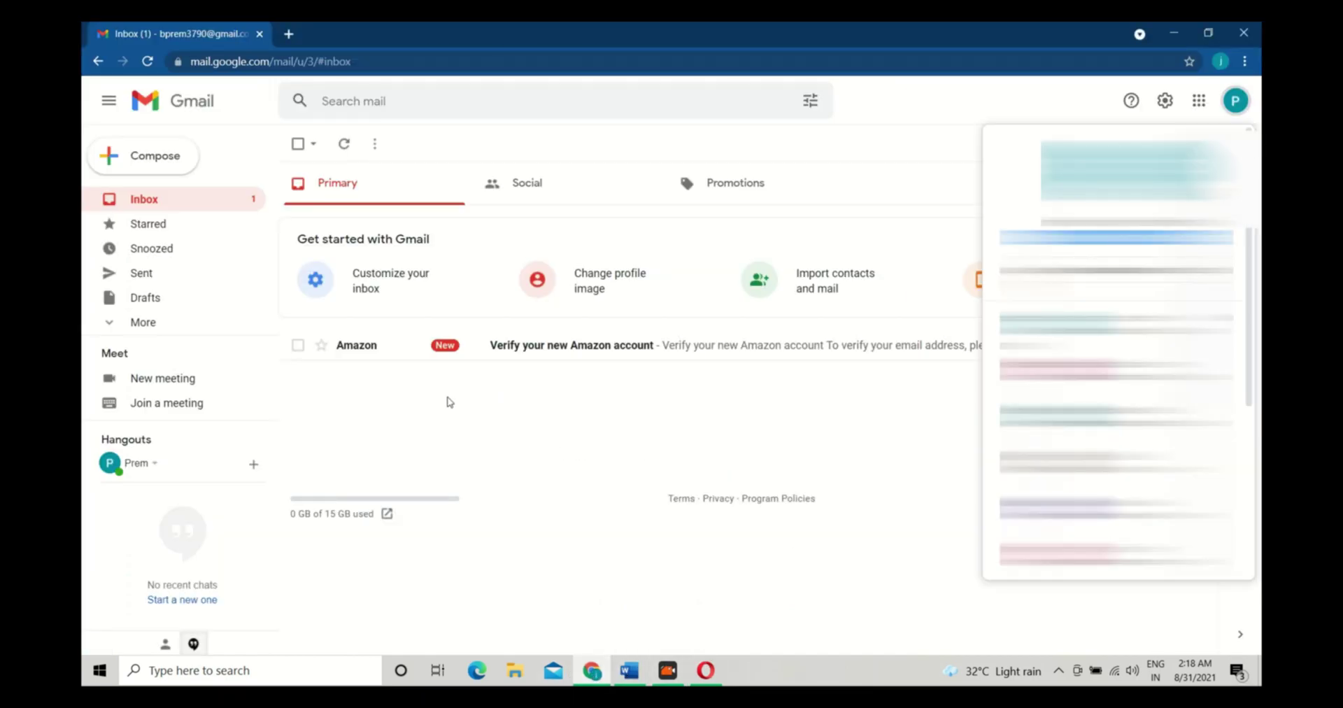
click(505, 346)
Copy the verification code from the email and submit it in the OTP field
double_click(598, 398)
right_click(599, 399)
click(615, 412)
click(705, 671)
click(597, 293)
key(ctrl+v)
key(Return)
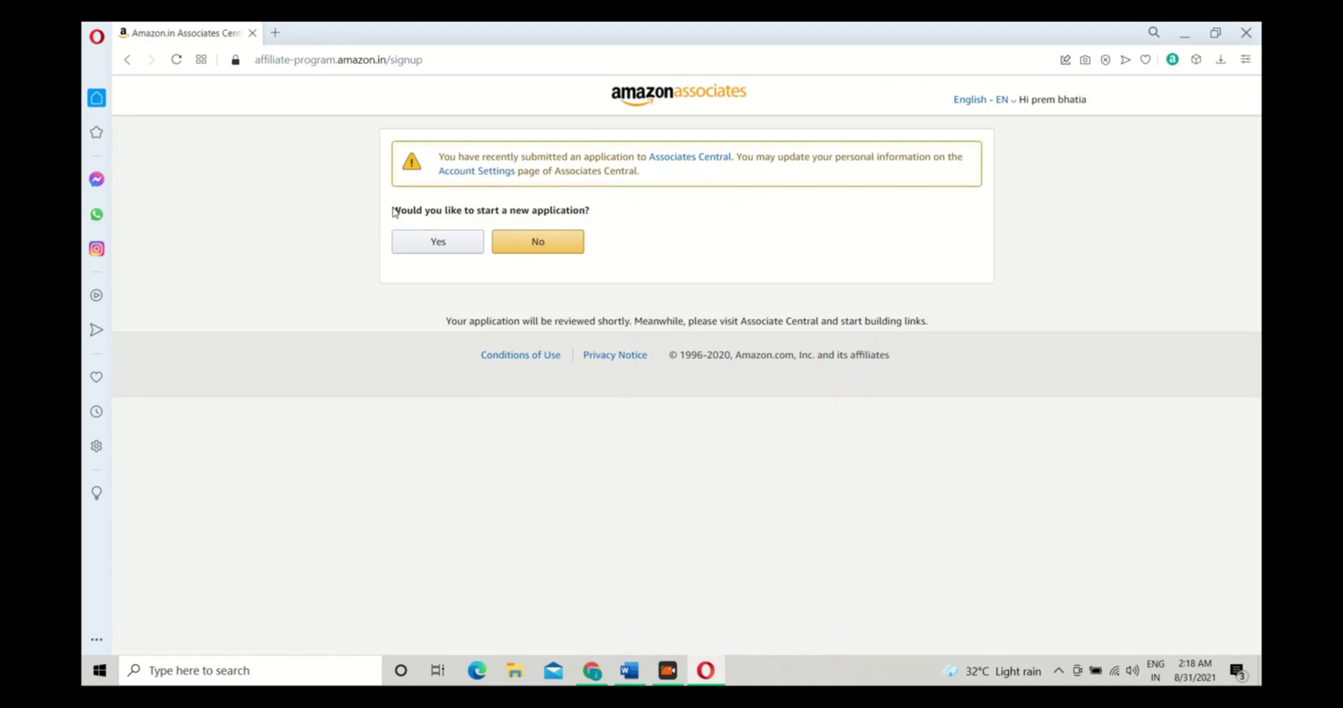
Start a new Associates application and bring up the Account Information form
click(441, 244)
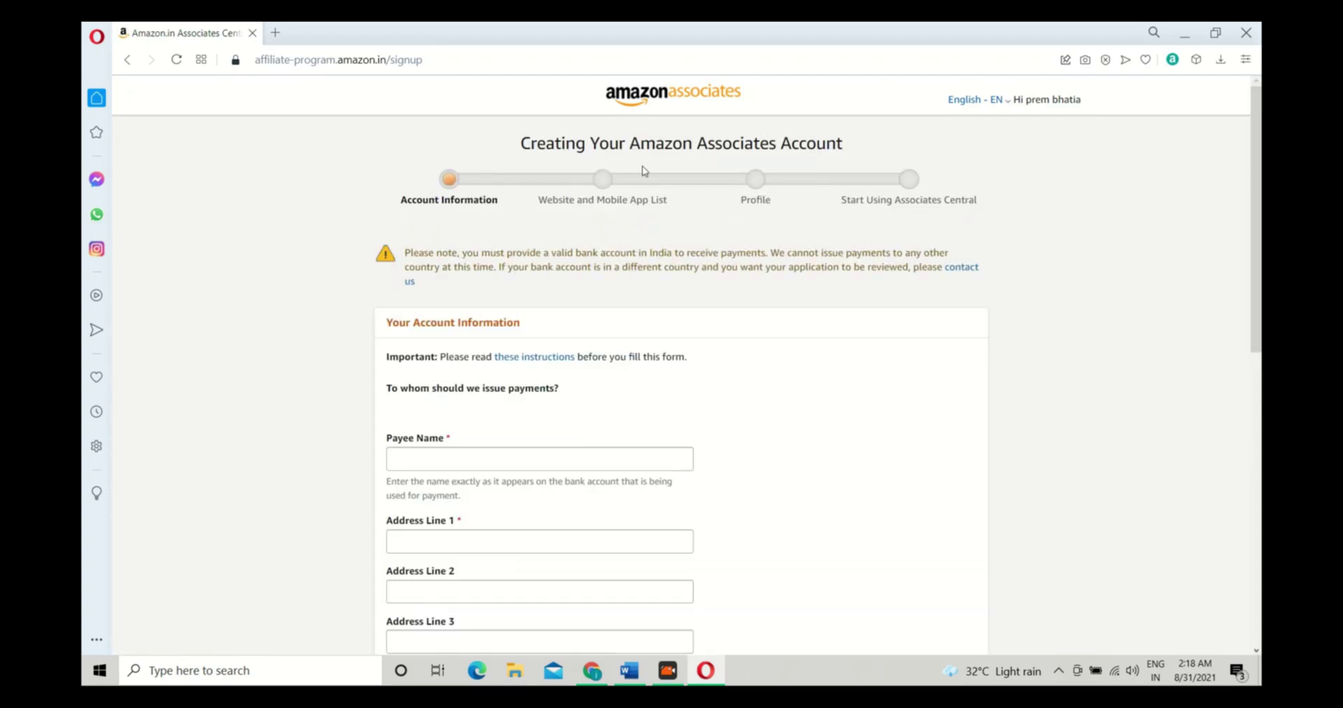
drag(495, 146, 1035, 308)
click(693, 363)
scroll(618, 285, down, 3)
scroll(619, 285, up, 3)
scroll(506, 320, down, 1)
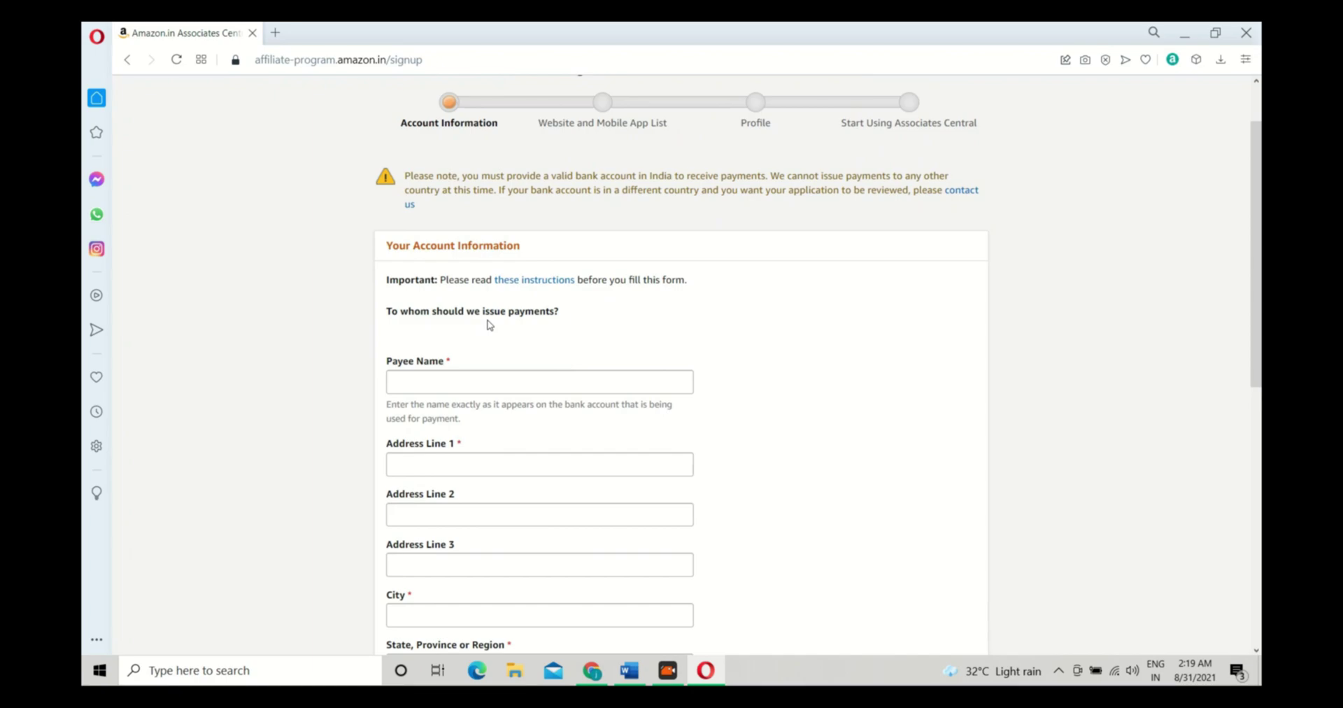
Enter the payee name and accept the saved address suggestion for the first address line
click(466, 383)
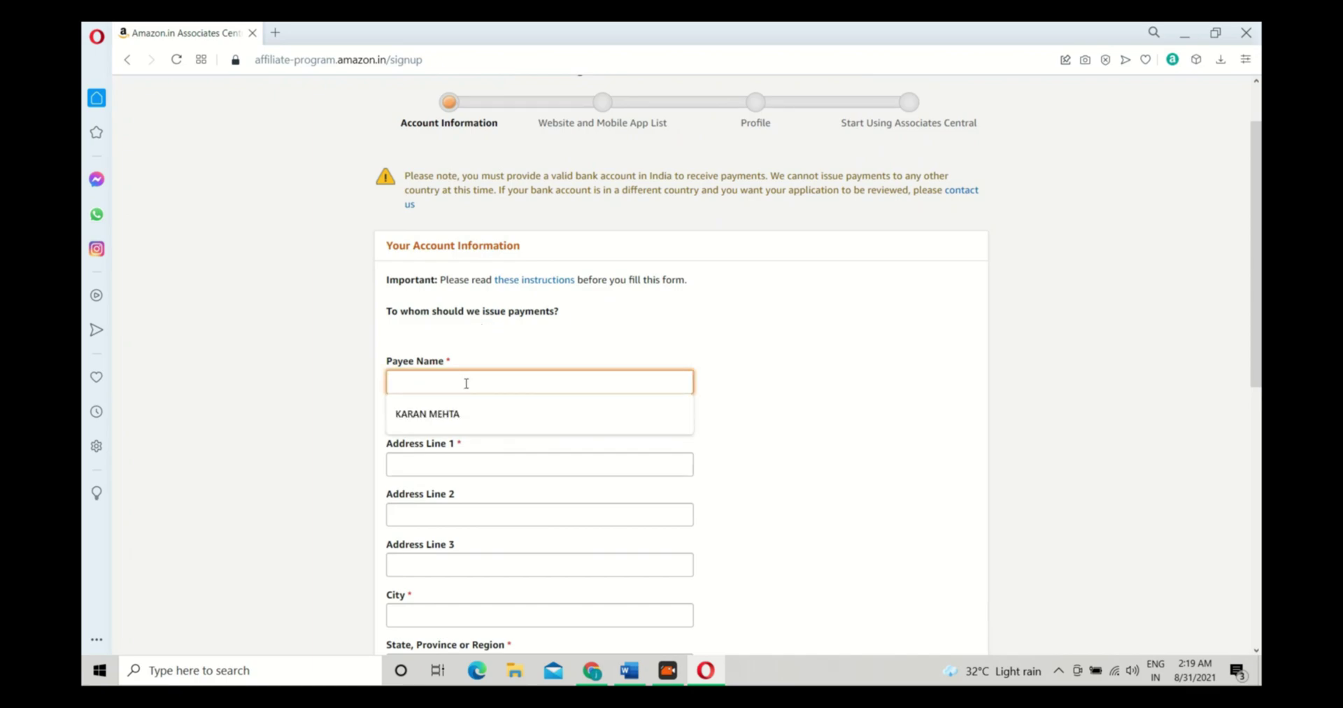
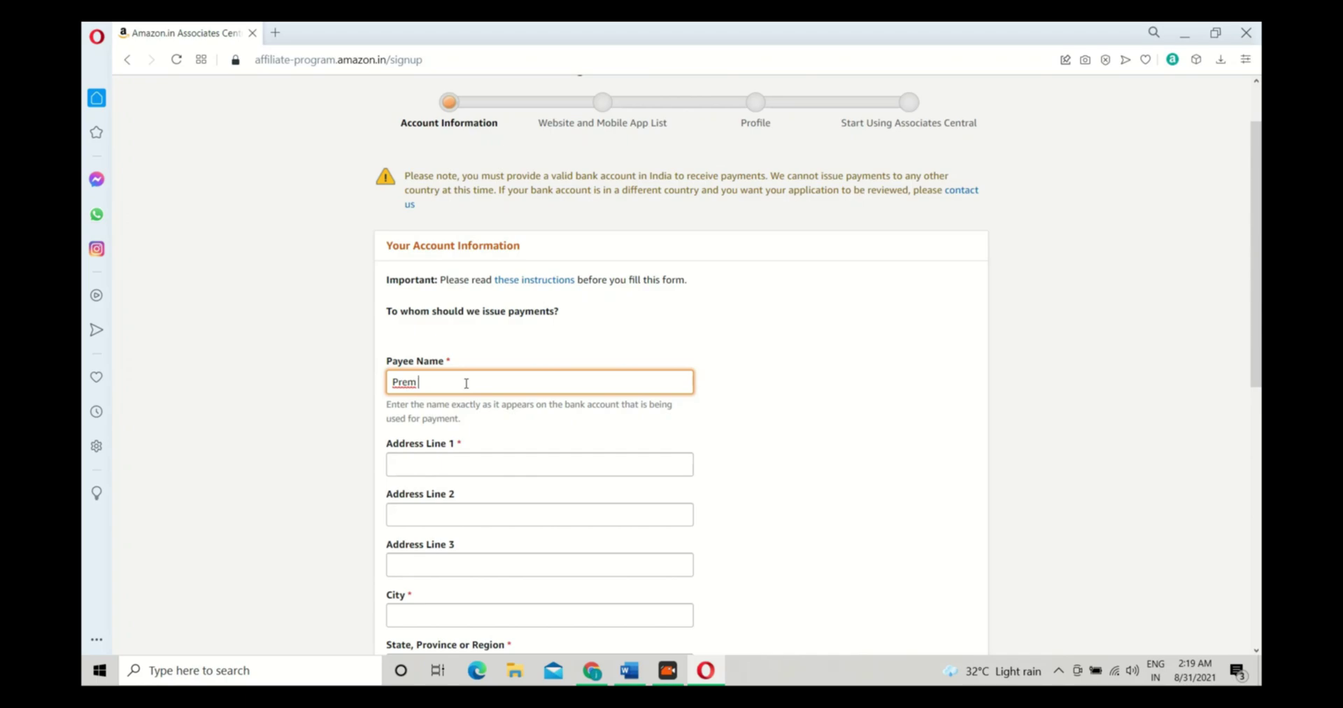
key(Tab)
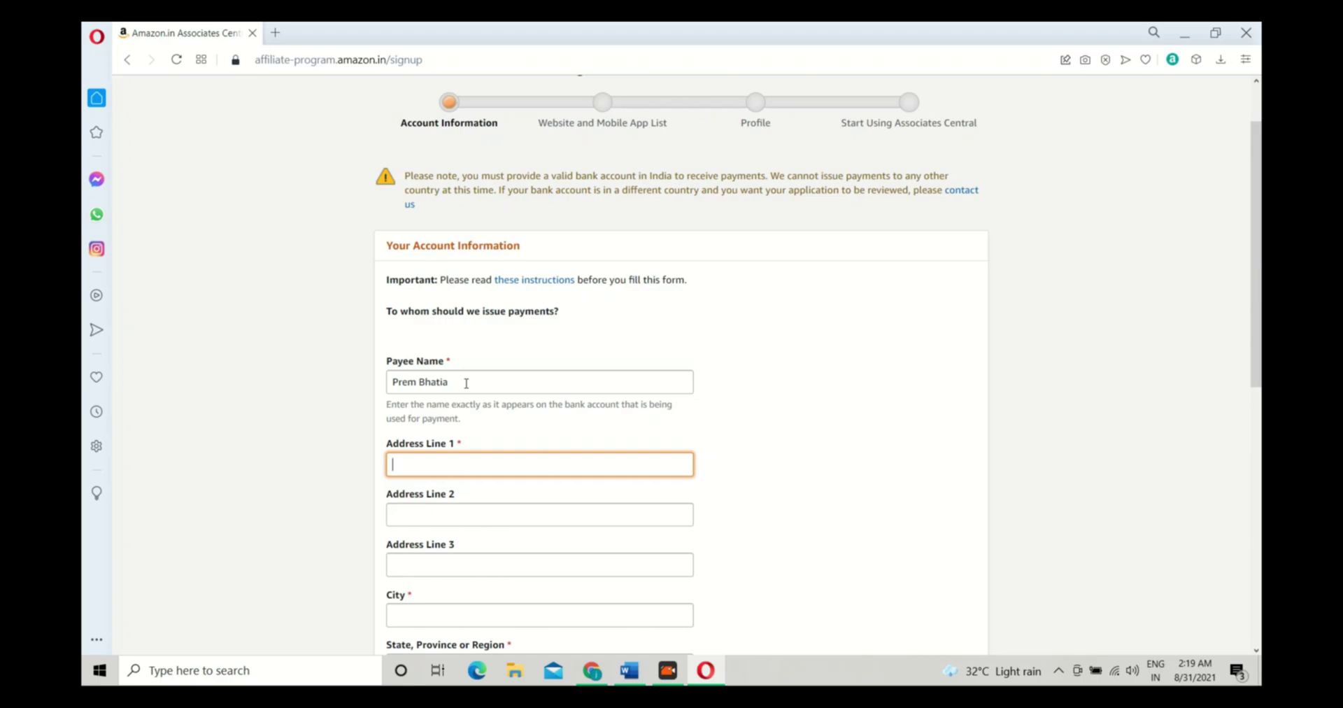
text(H)
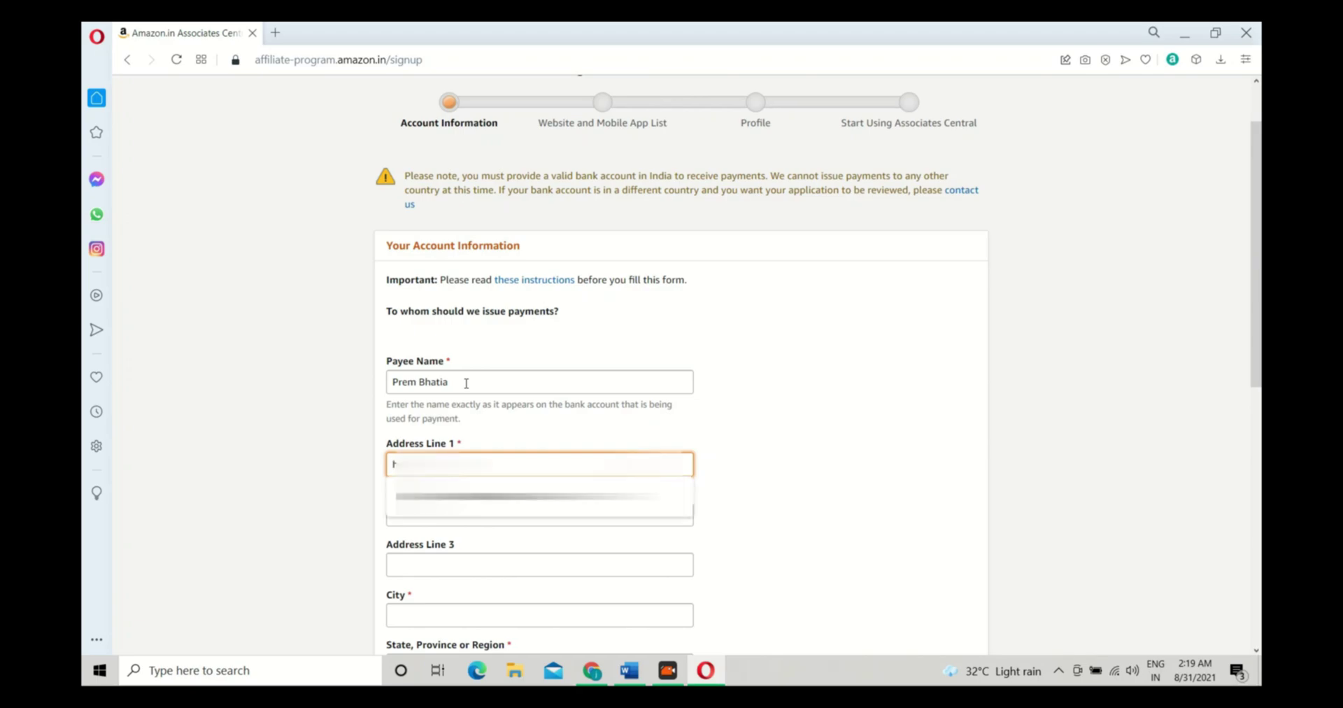
key(Down)
key(Return)
key(Tab)
key(Tab)
Accept the browser autofill values for the remaining address fields
scroll(467, 383, down, 2)
scroll(555, 364, down, 1)
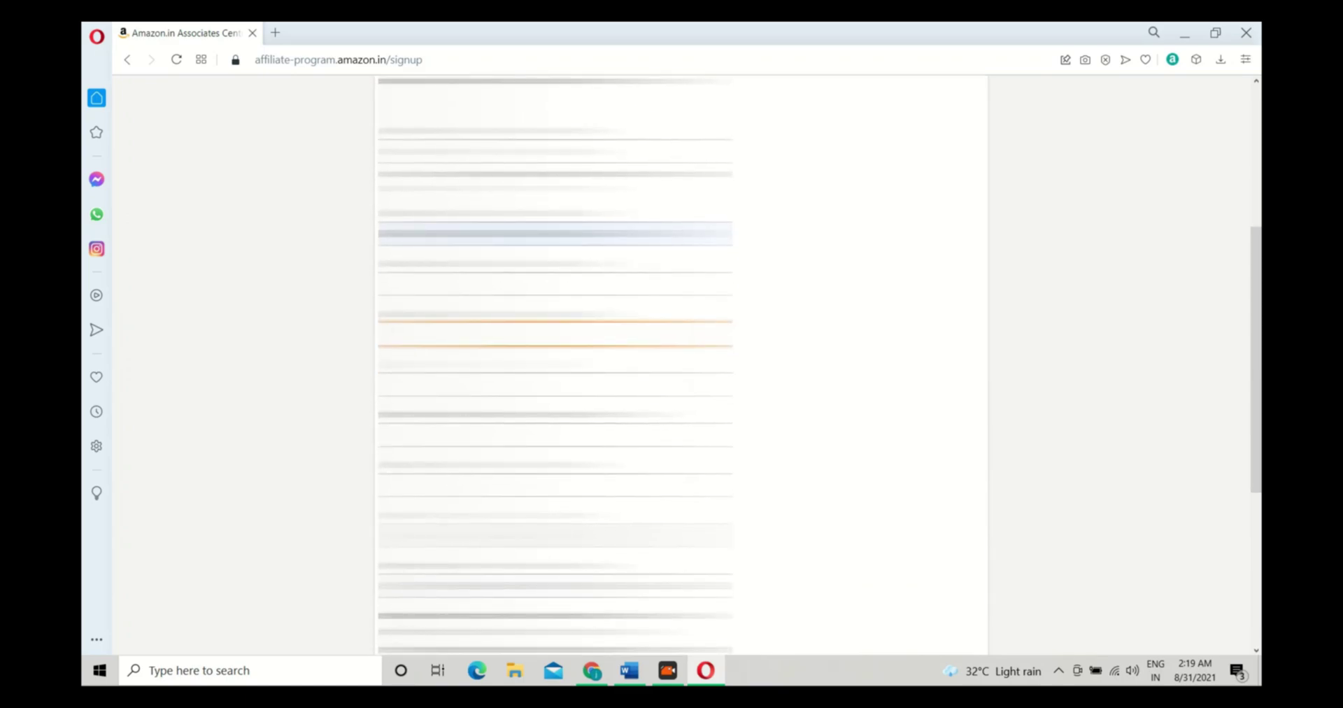
key(Tab)
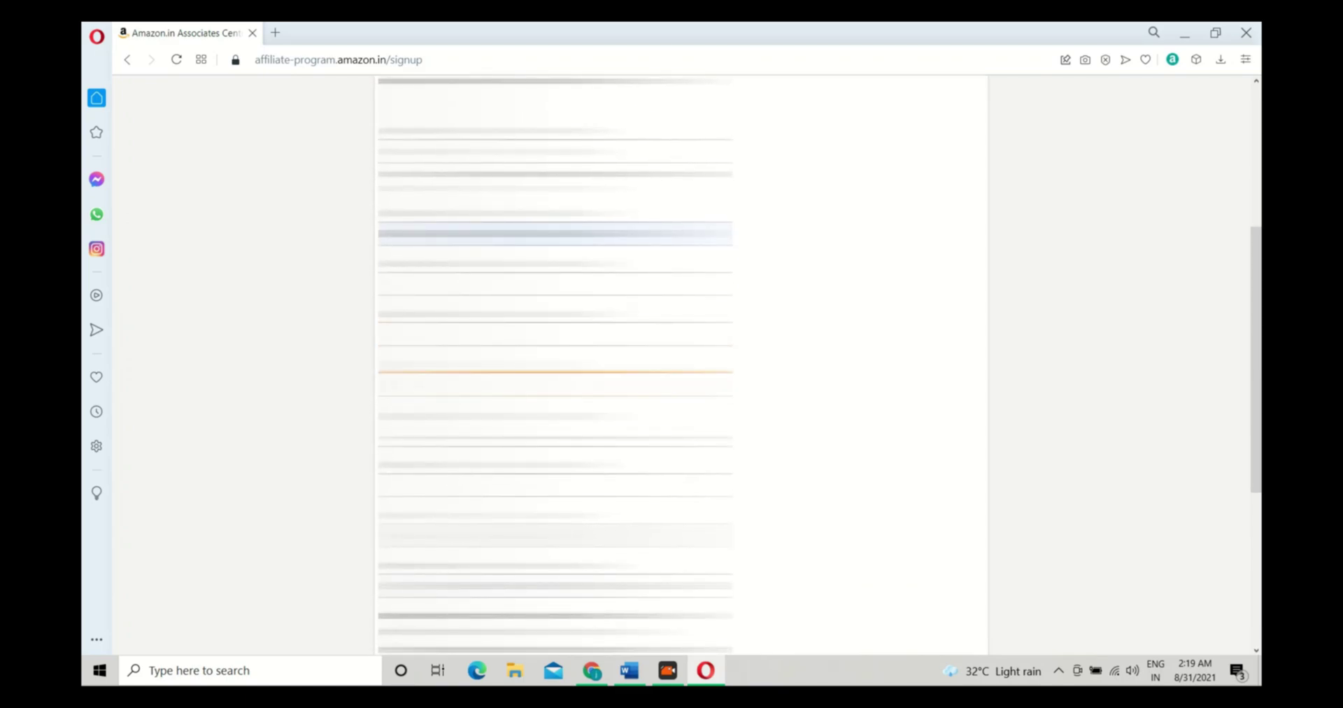
key(Down)
key(Return)
key(Tab)
key(Down)
key(Return)
key(Tab)
key(Down)
key(Return)
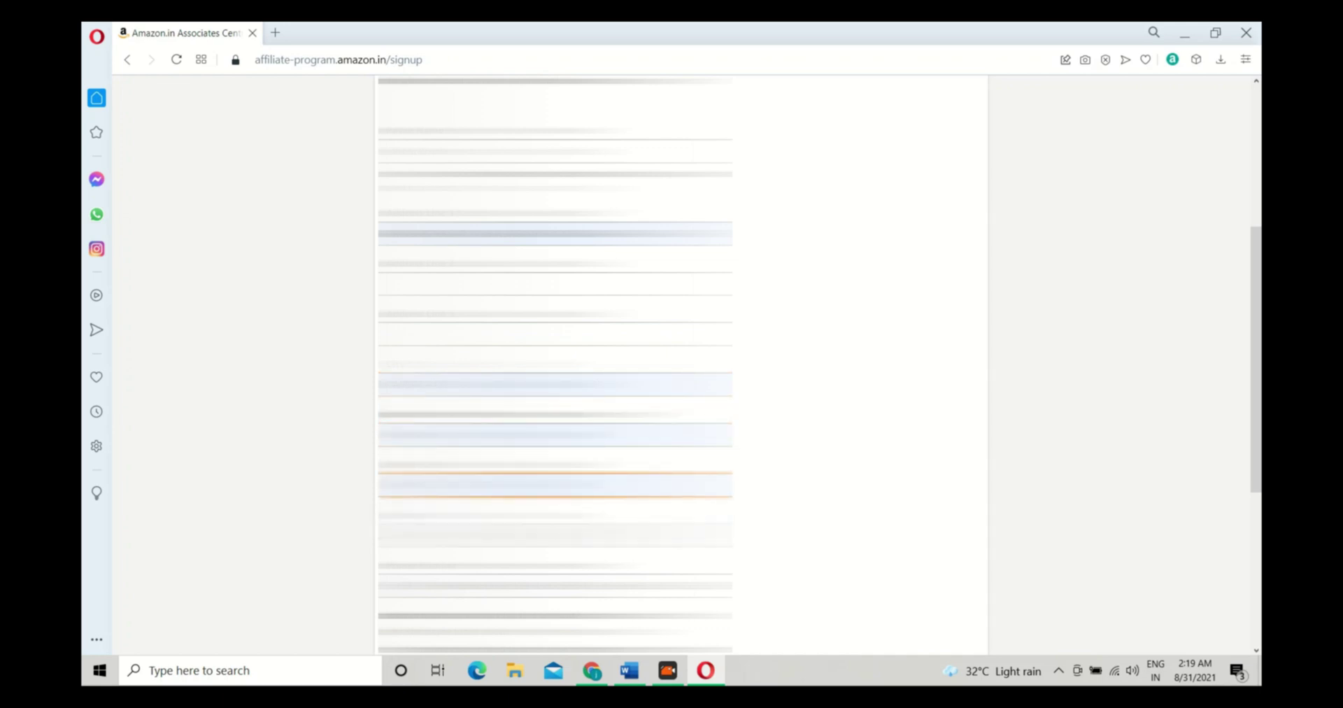
Autofill the last payee field and answer No to the U.S. person question
scroll(556, 364, down, 2)
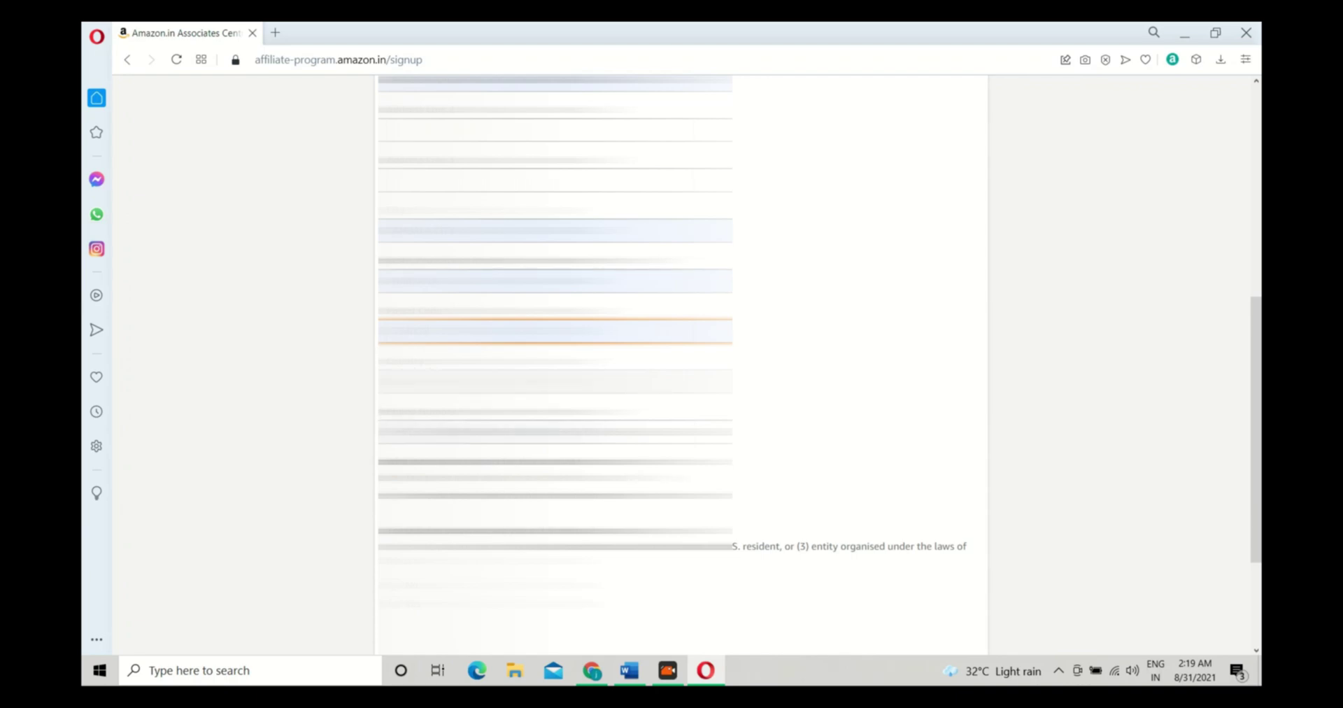
key(Tab)
key(Down)
key(Return)
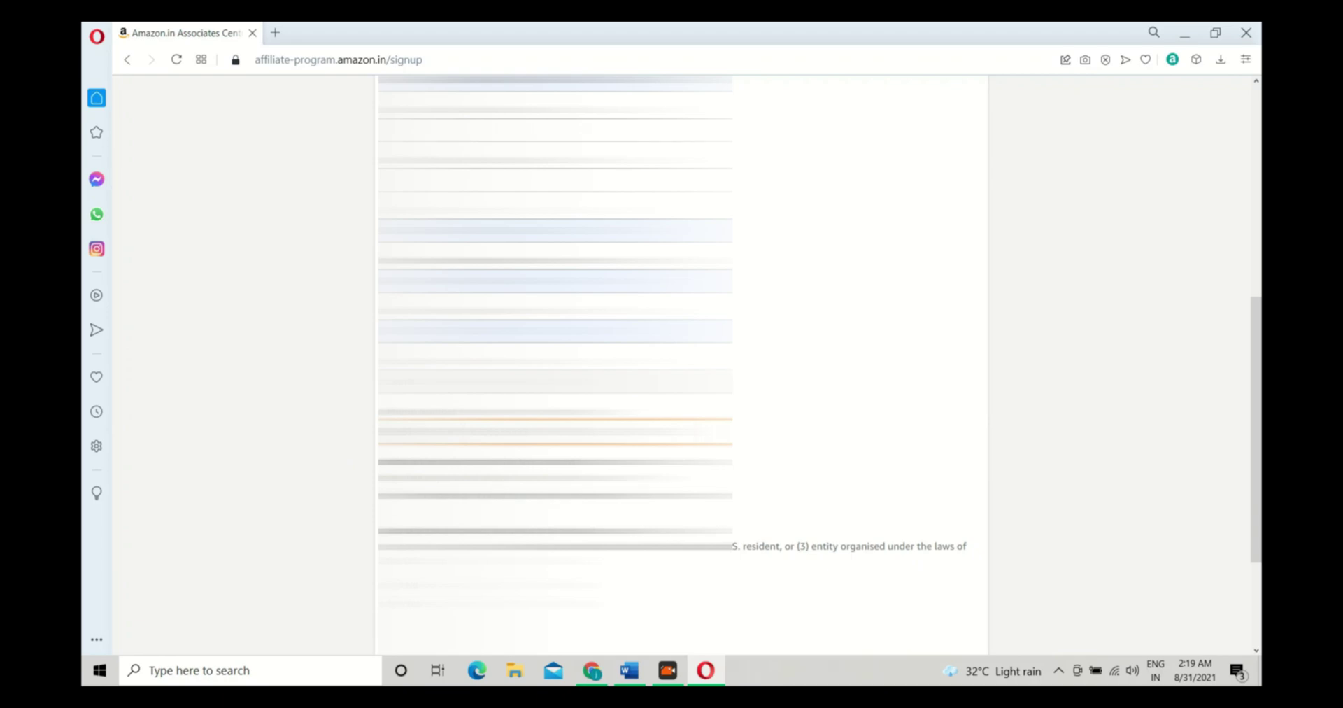
scroll(390, 472, down, 1)
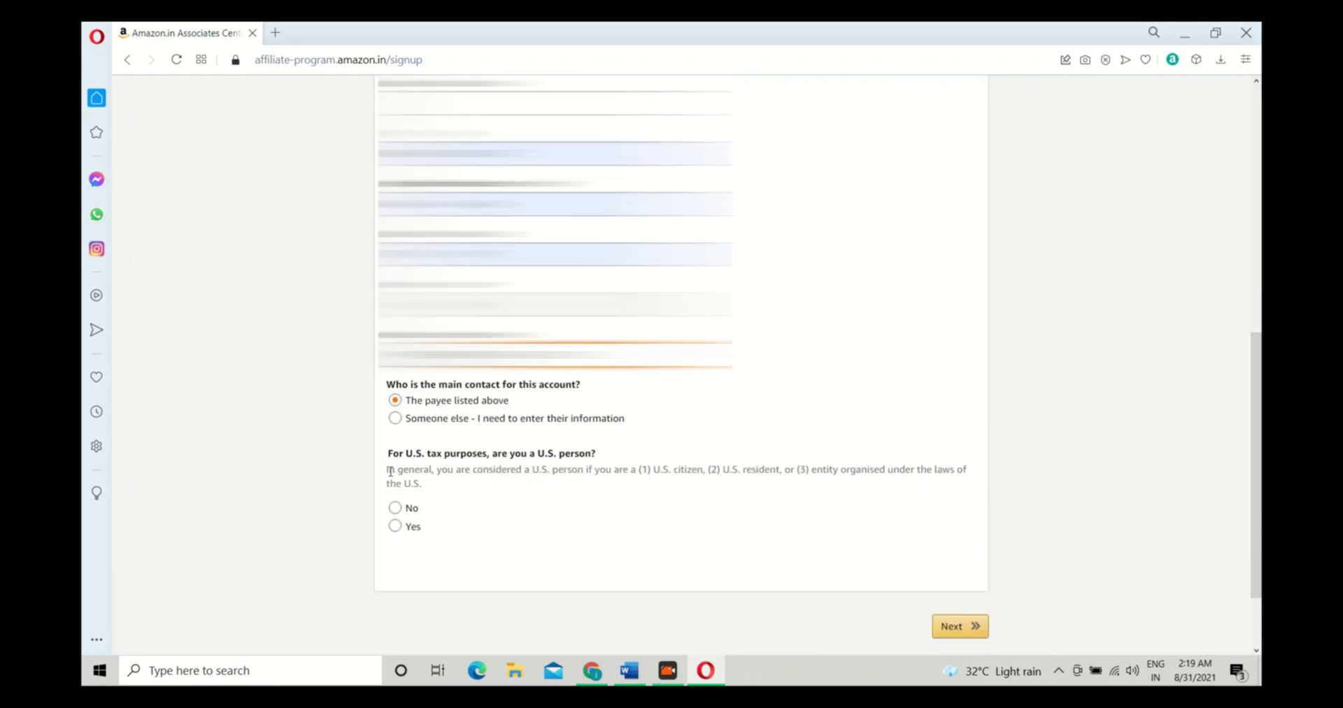
click(397, 510)
scroll(779, 517, down, 2)
Submit the account information and focus the Enter Your Website(s) field
click(954, 525)
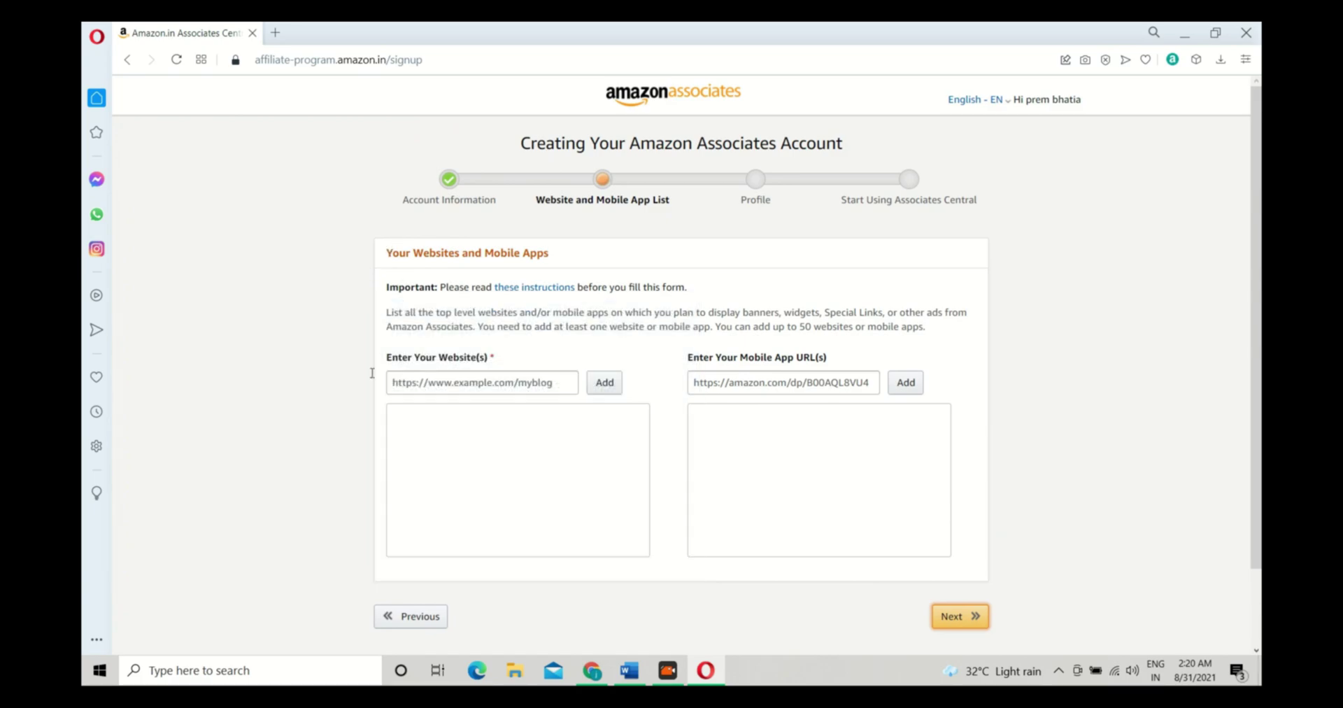
click(416, 389)
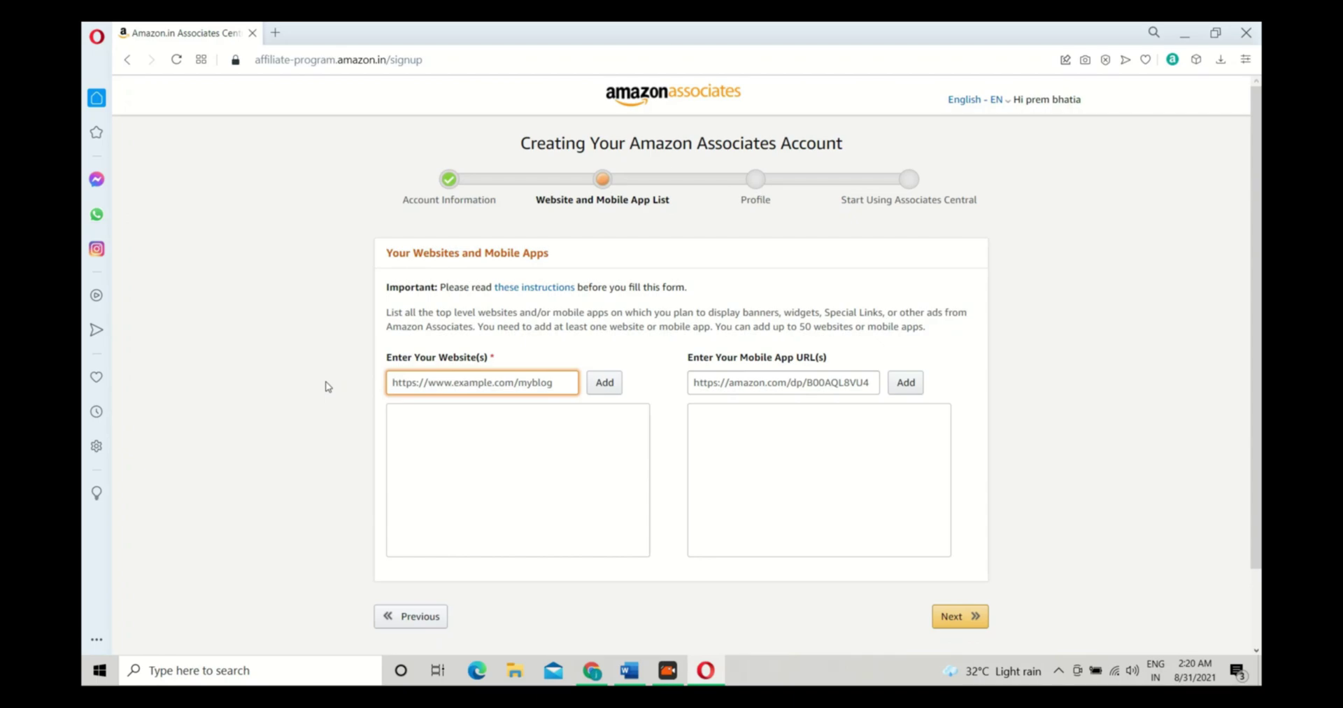
Search YouTube for 'technical hexyn' in a new Chrome tab
click(592, 668)
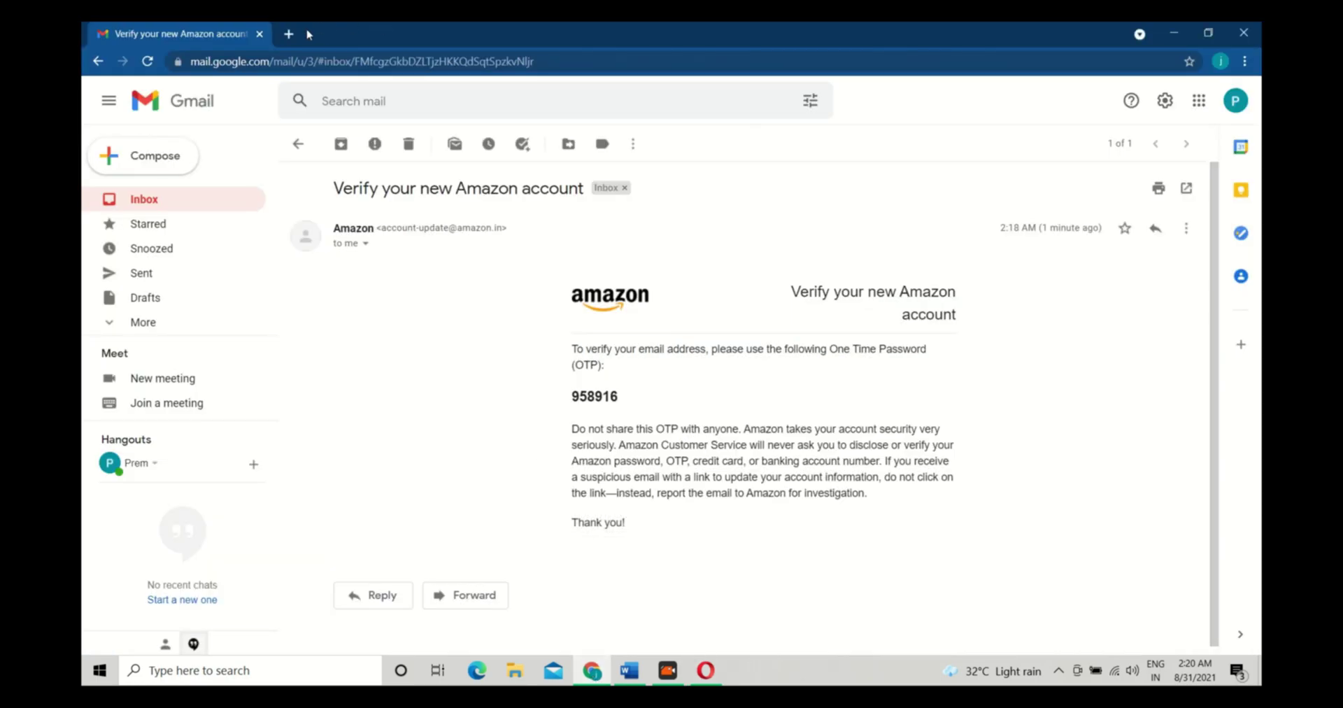
click(289, 34)
text(youtube.com)
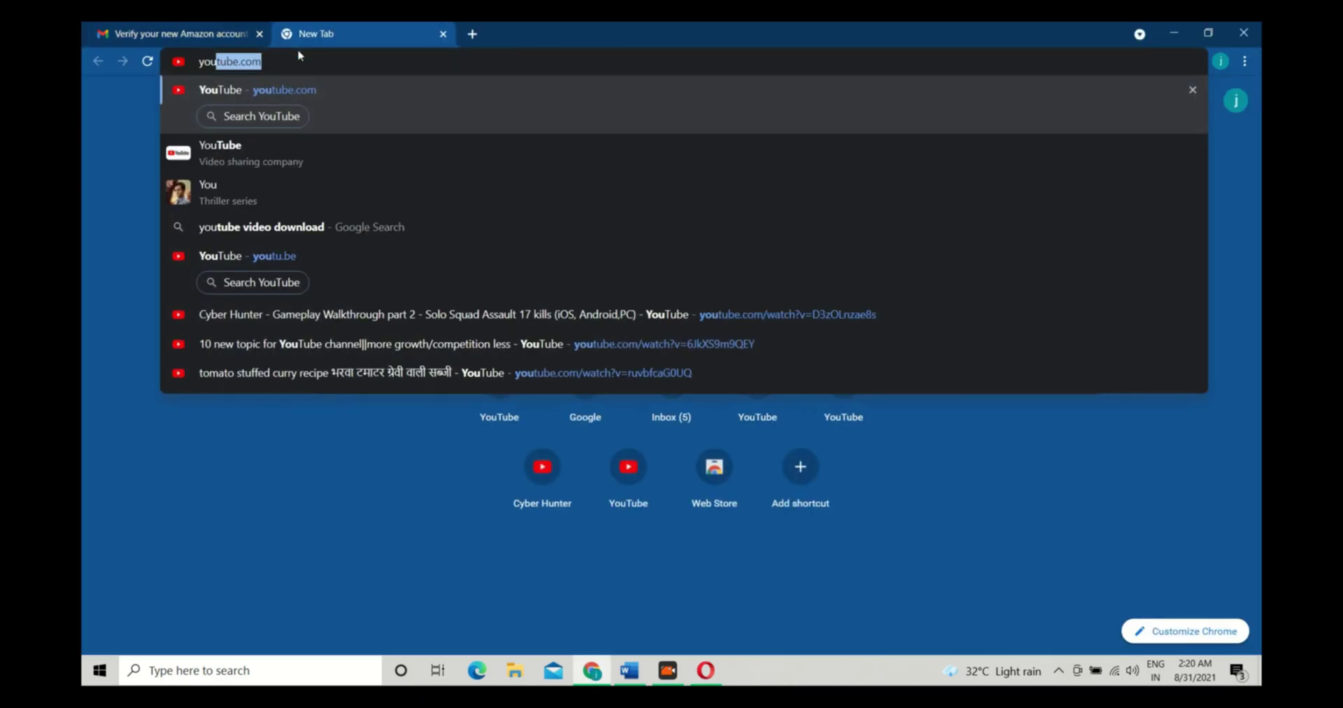
key(Return)
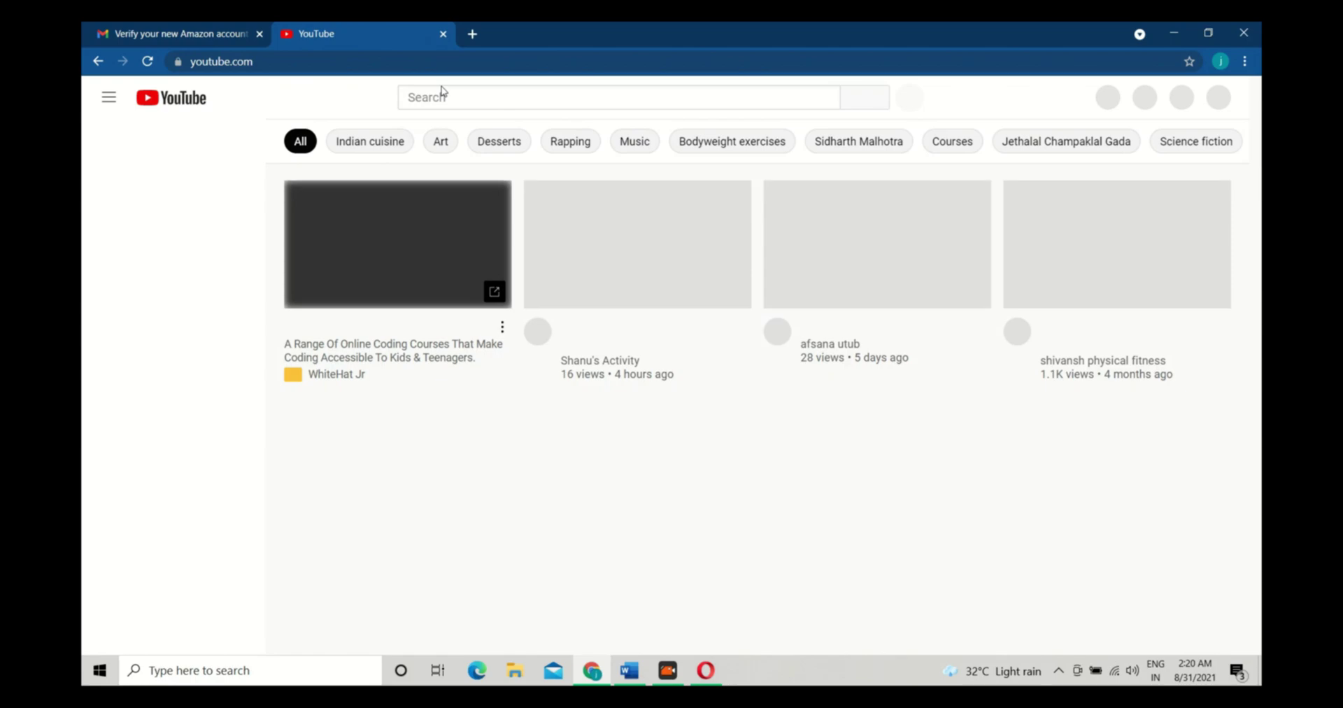
click(454, 98)
text(technical hexyn)
key(Return)
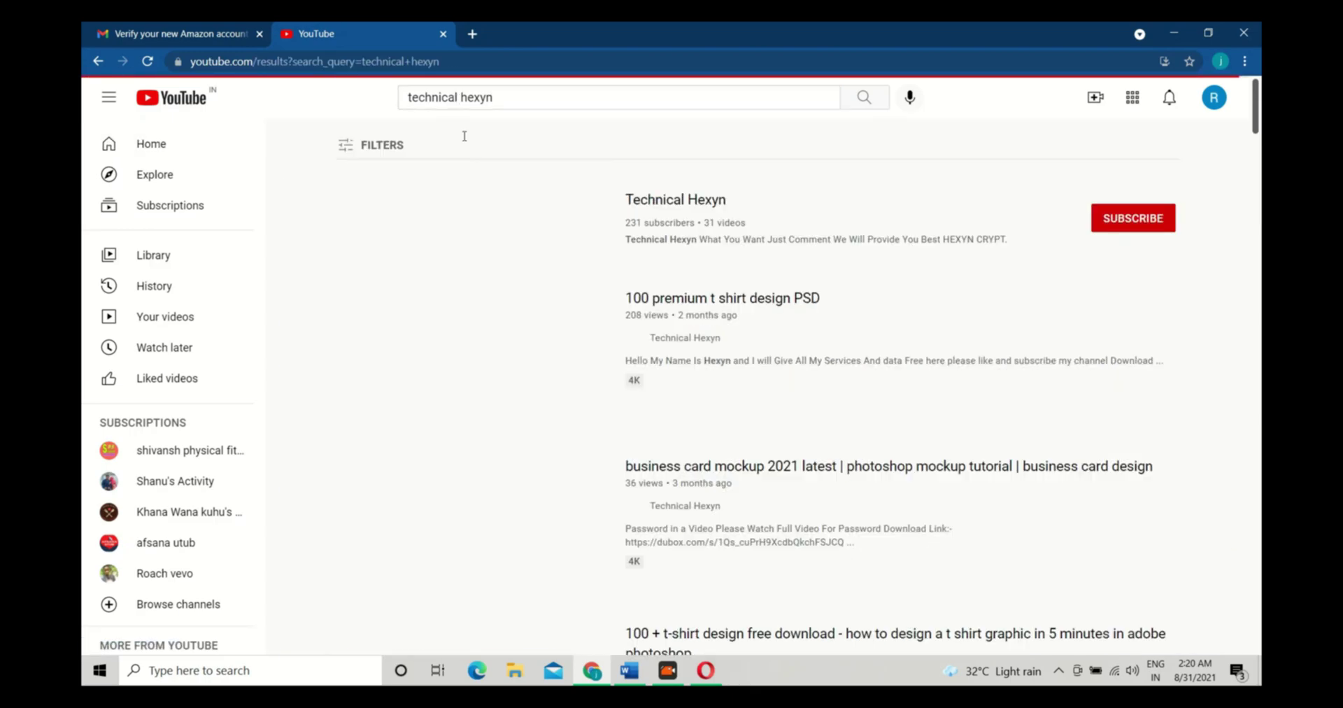
Copy the Technical Hexyn channel URL into the Associates website field
click(698, 209)
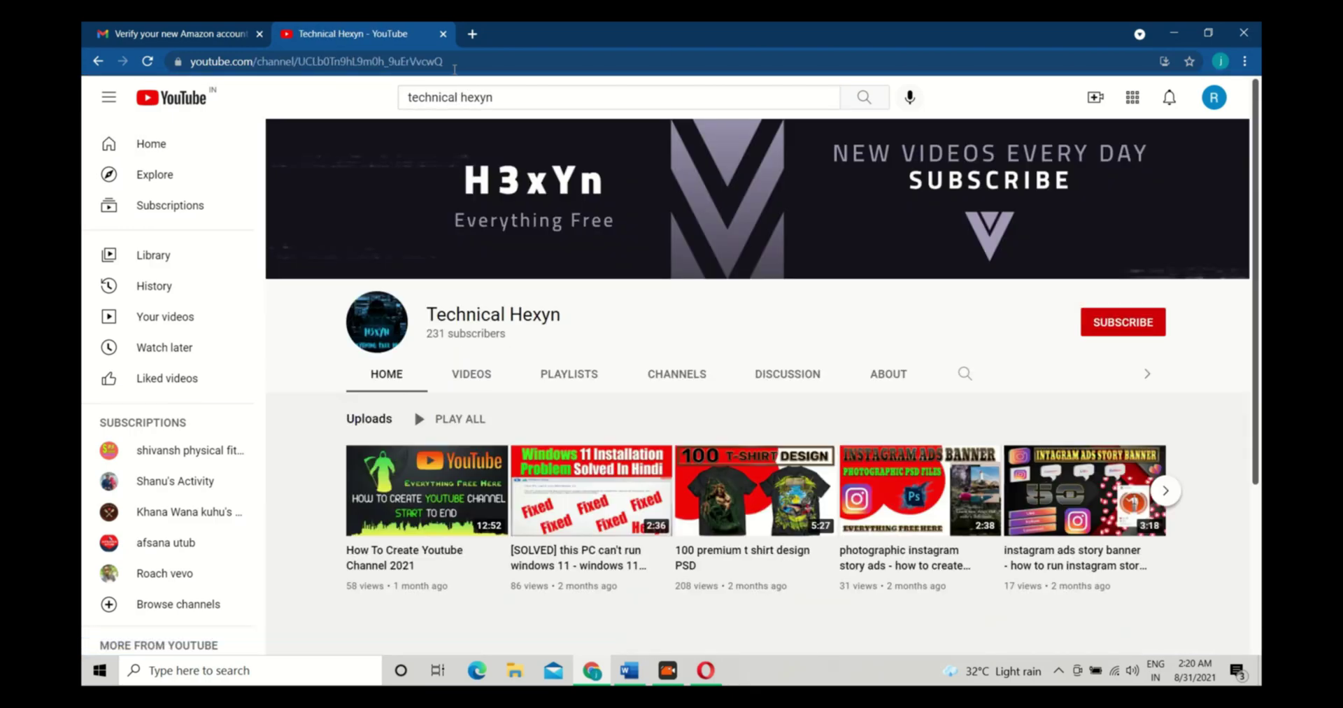
click(456, 60)
key(ctrl+c)
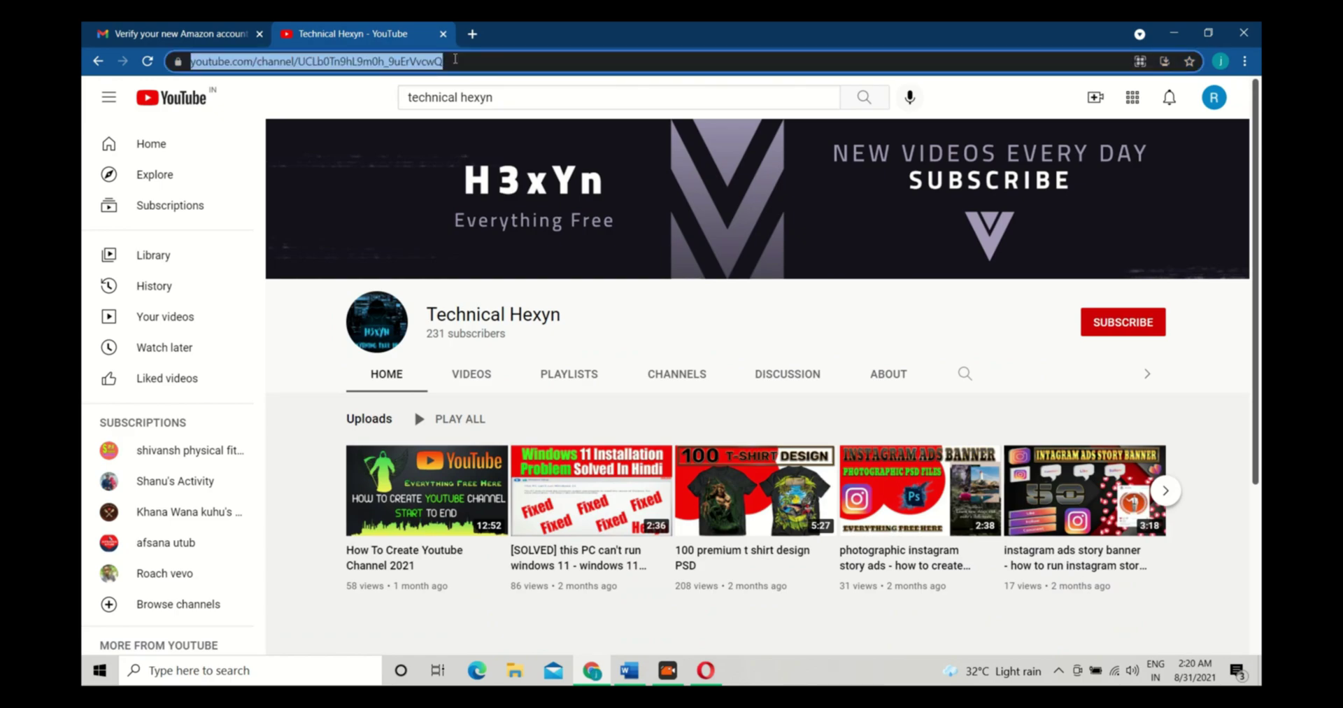
click(706, 670)
click(501, 382)
key(ctrl+v)
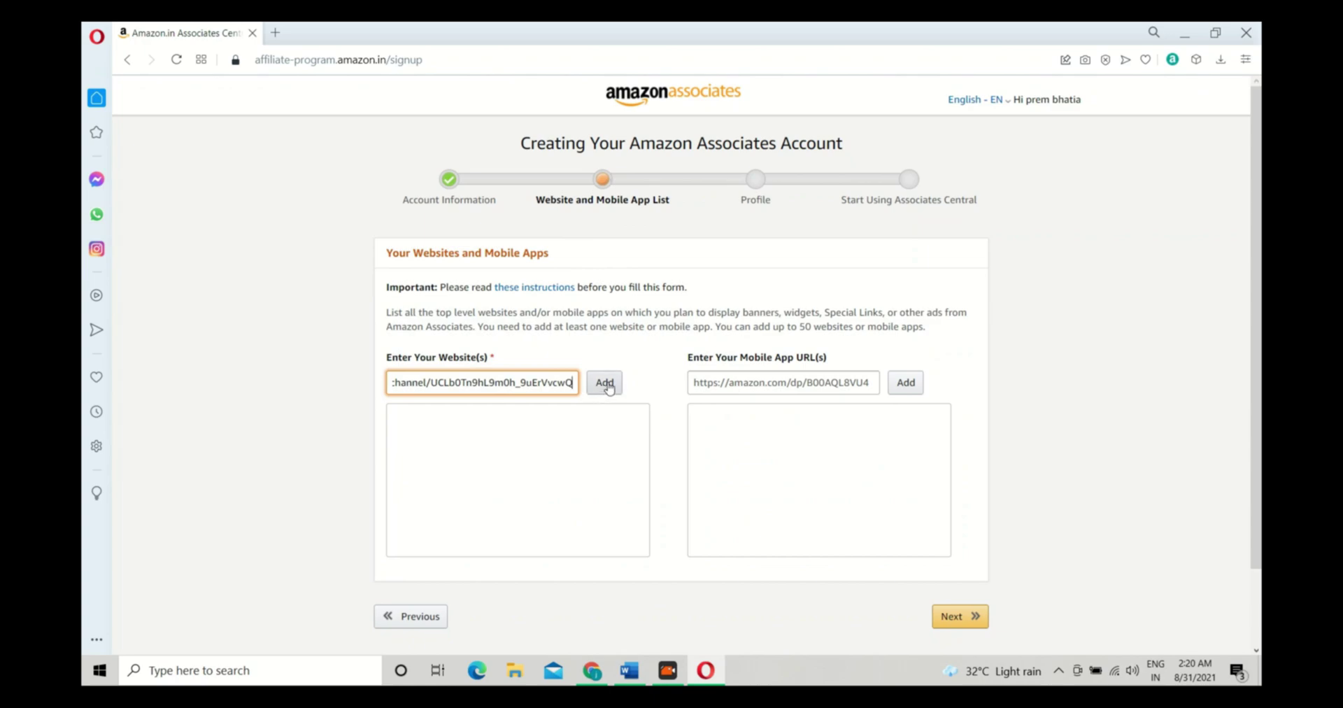
Add the channel URL and softwareadda.tech to the website list and continue to Profile
click(606, 384)
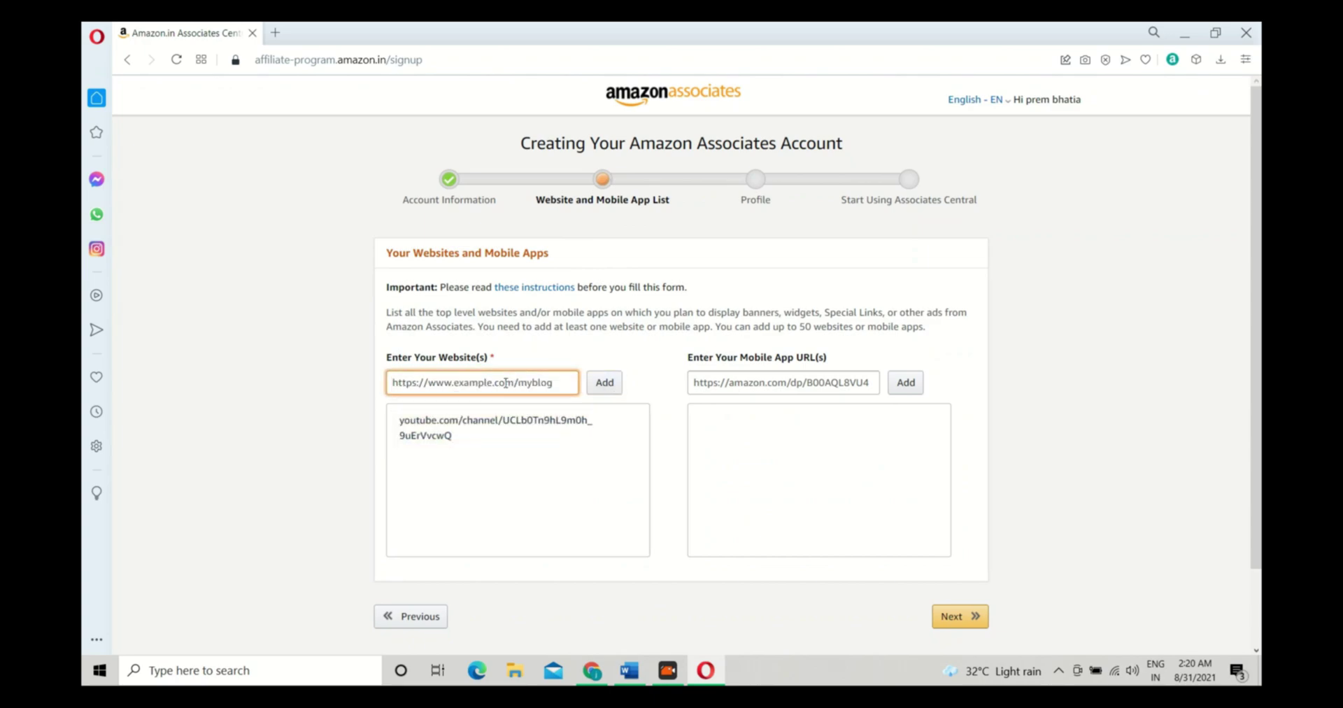
text(https://softwareadda.tech)
click(620, 383)
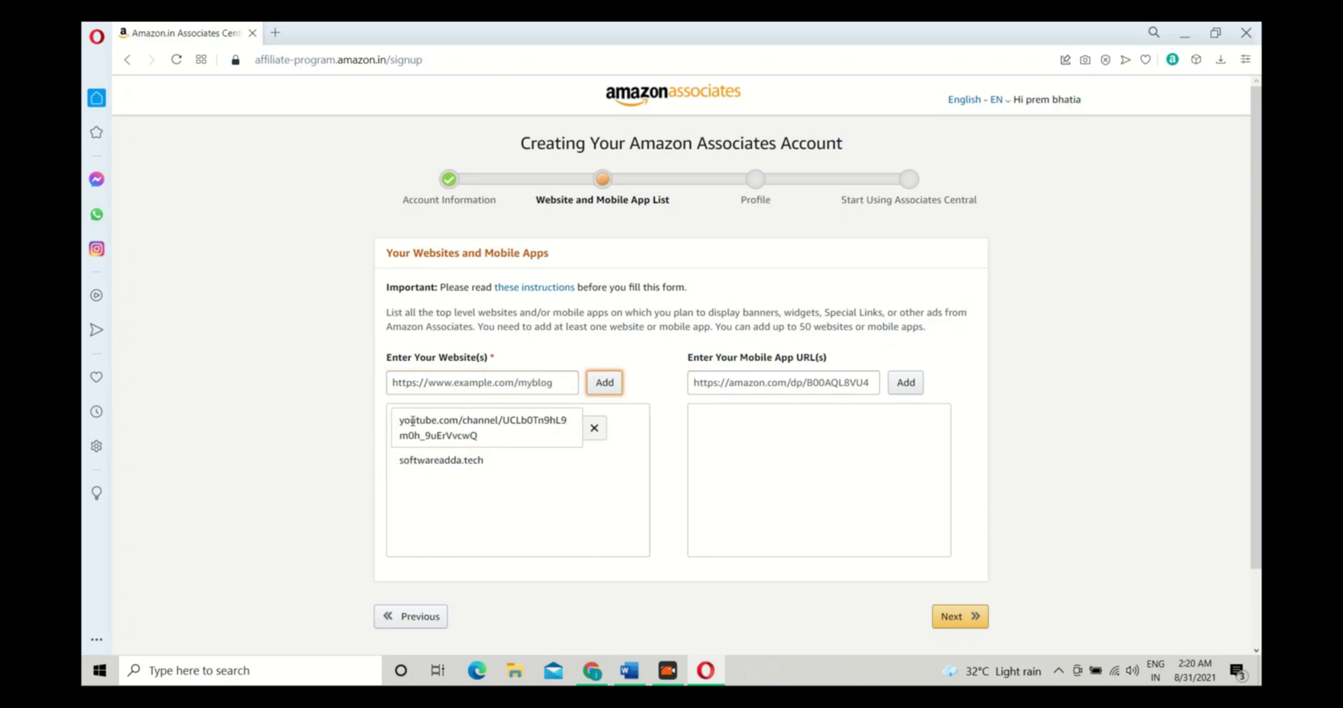
scroll(879, 485, down, 2)
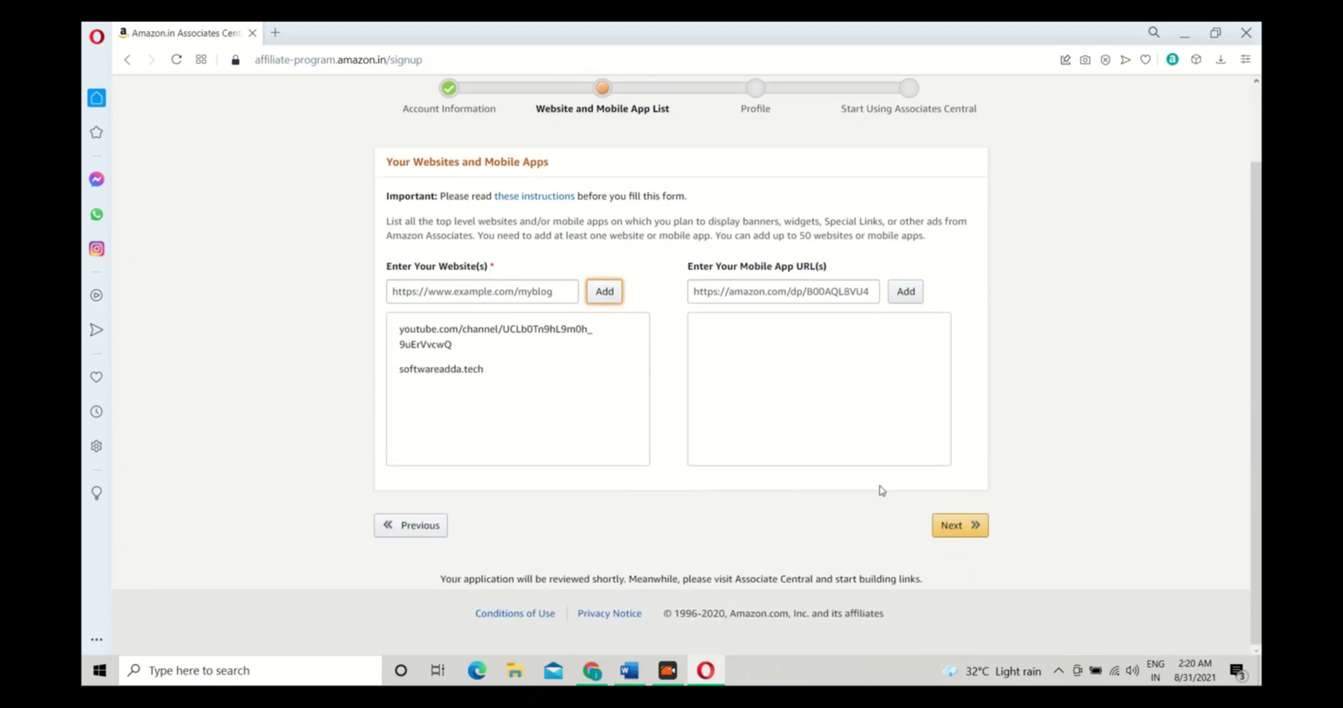
click(727, 284)
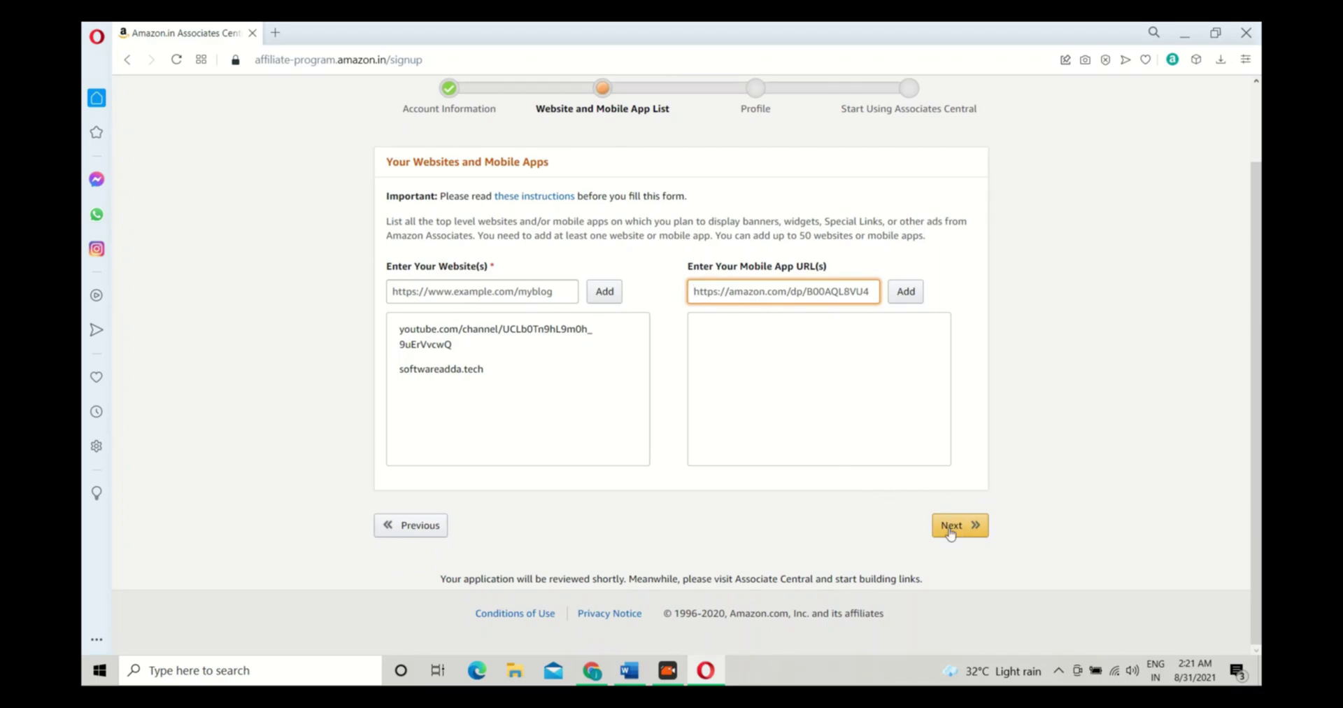
click(977, 533)
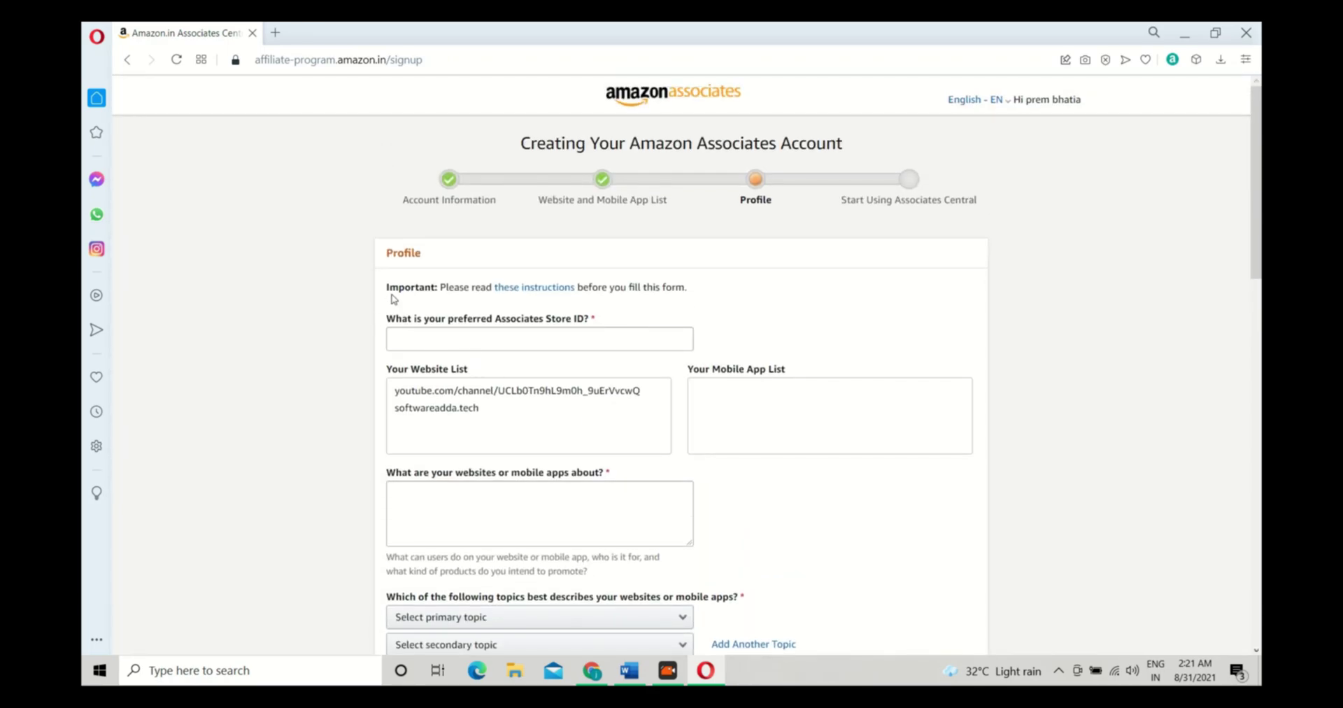
Enter a preferred Store ID on the Profile page
drag(390, 285, 719, 291)
click(375, 343)
click(592, 338)
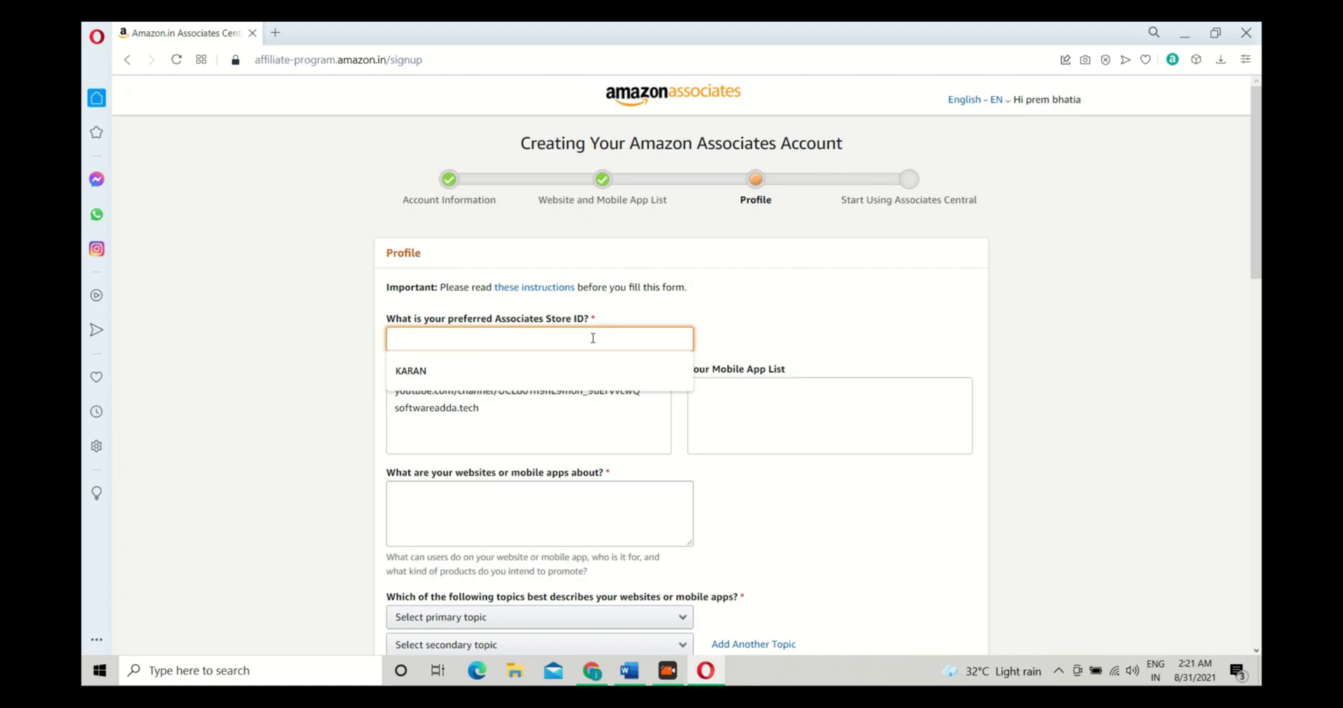
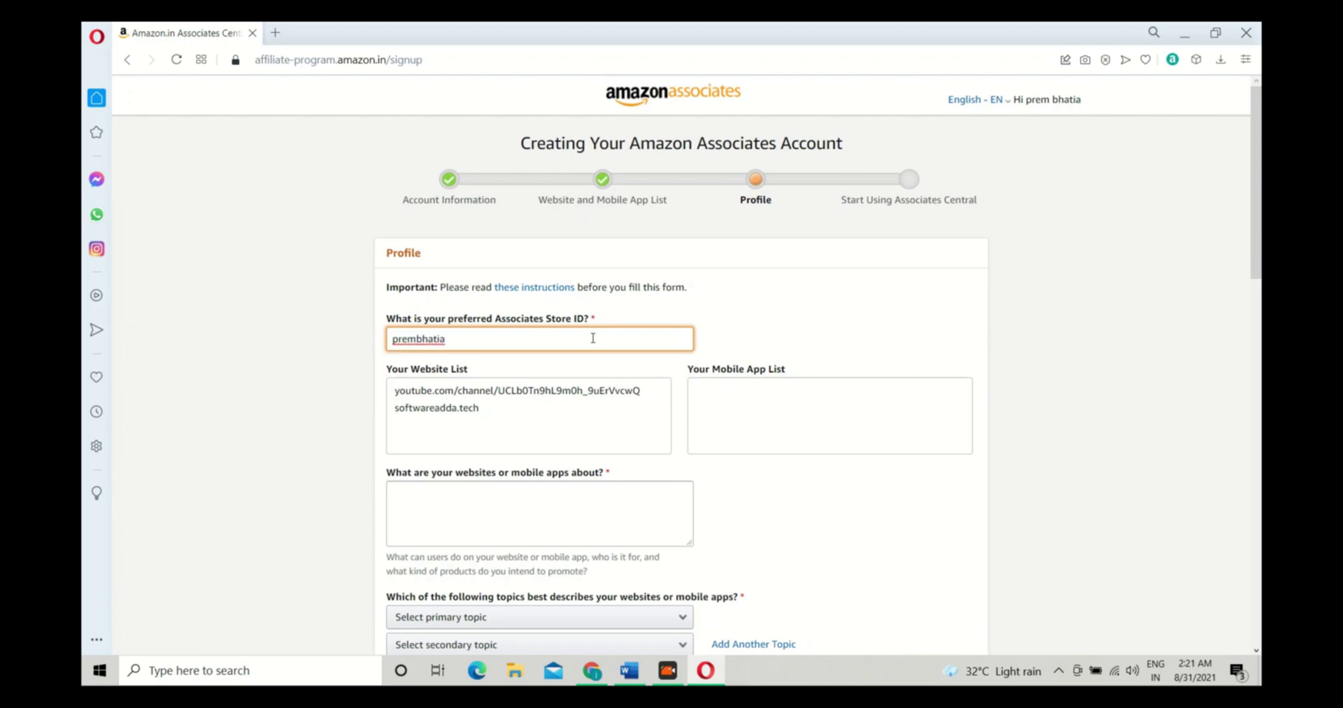
Describe what the websites are about as 'EDUCATION & Graphic'
scroll(582, 341, down, 1)
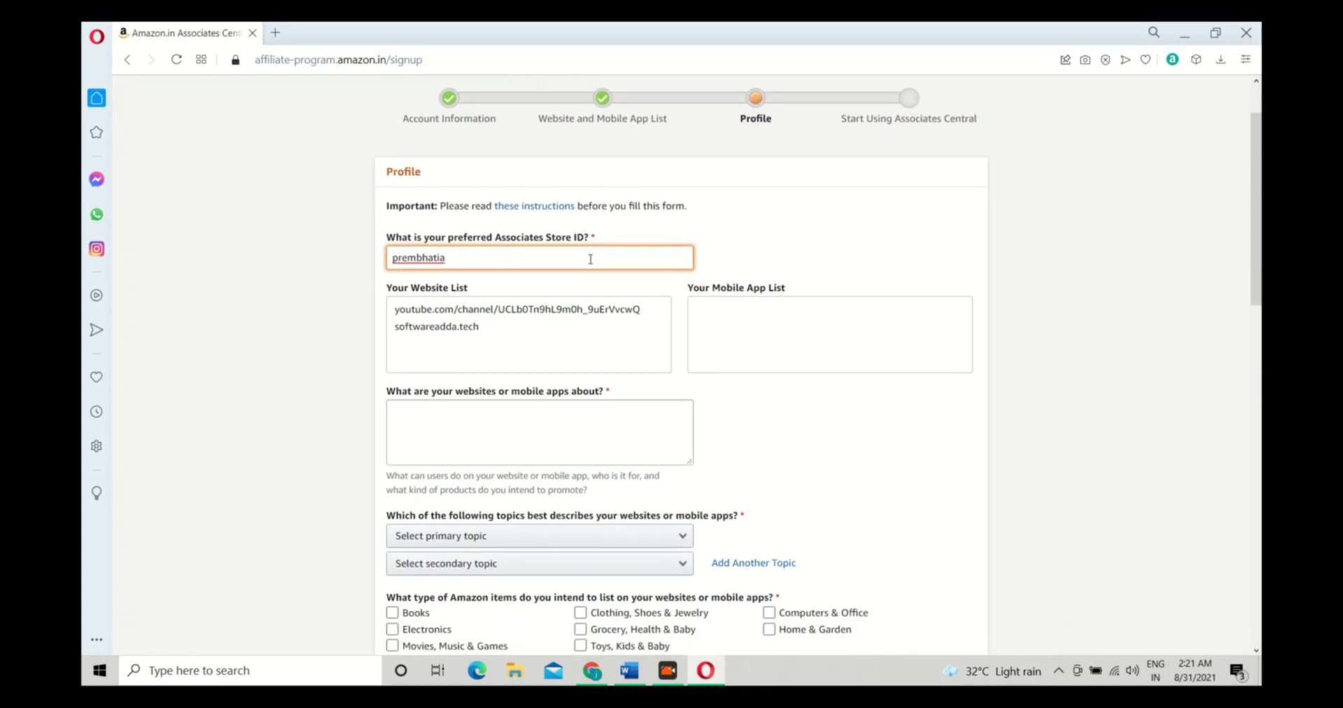
scroll(452, 252, down, 1)
scroll(373, 193, down, 1)
scroll(450, 188, down, 1)
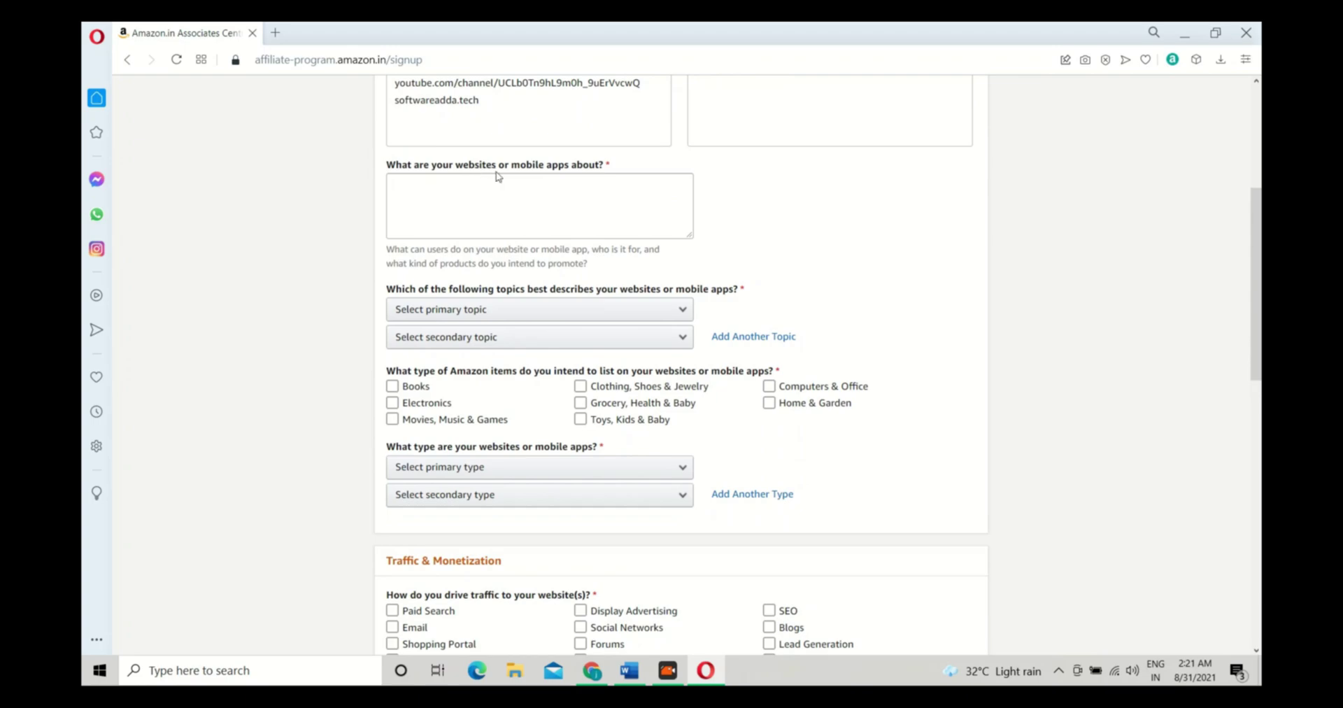
click(558, 205)
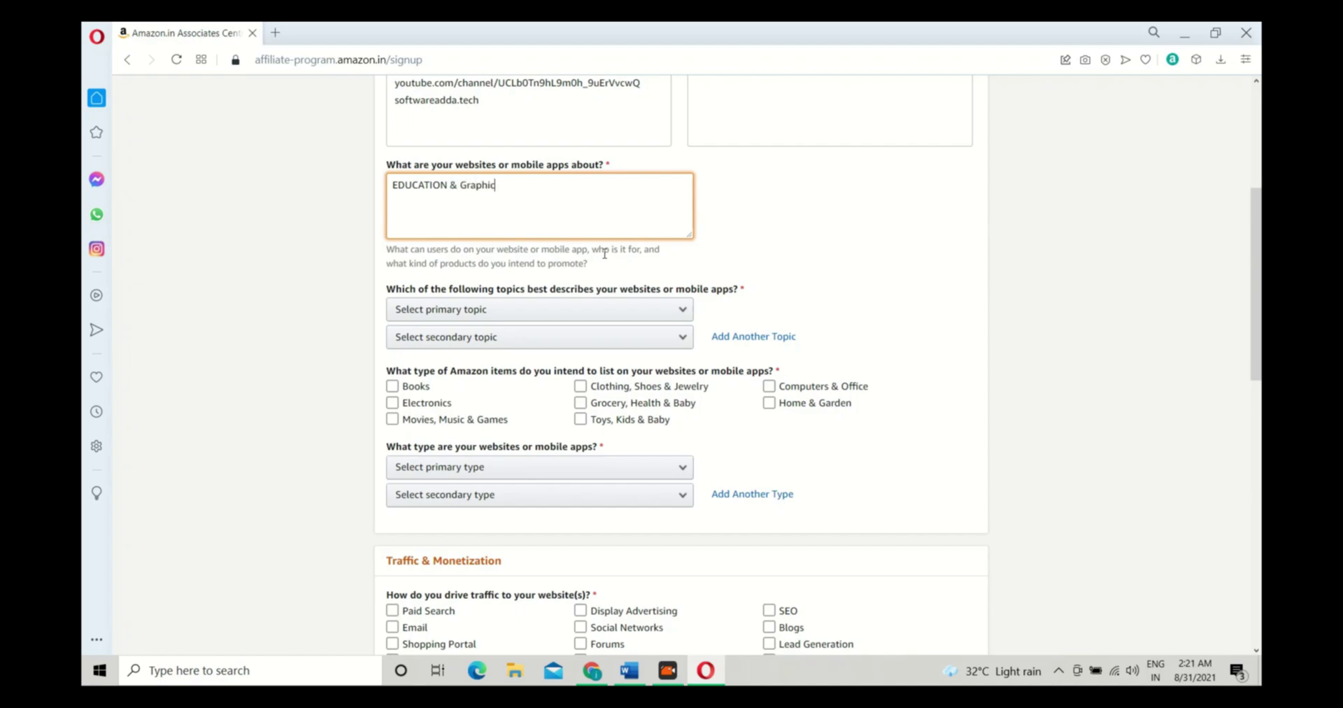
scroll(600, 253, down, 1)
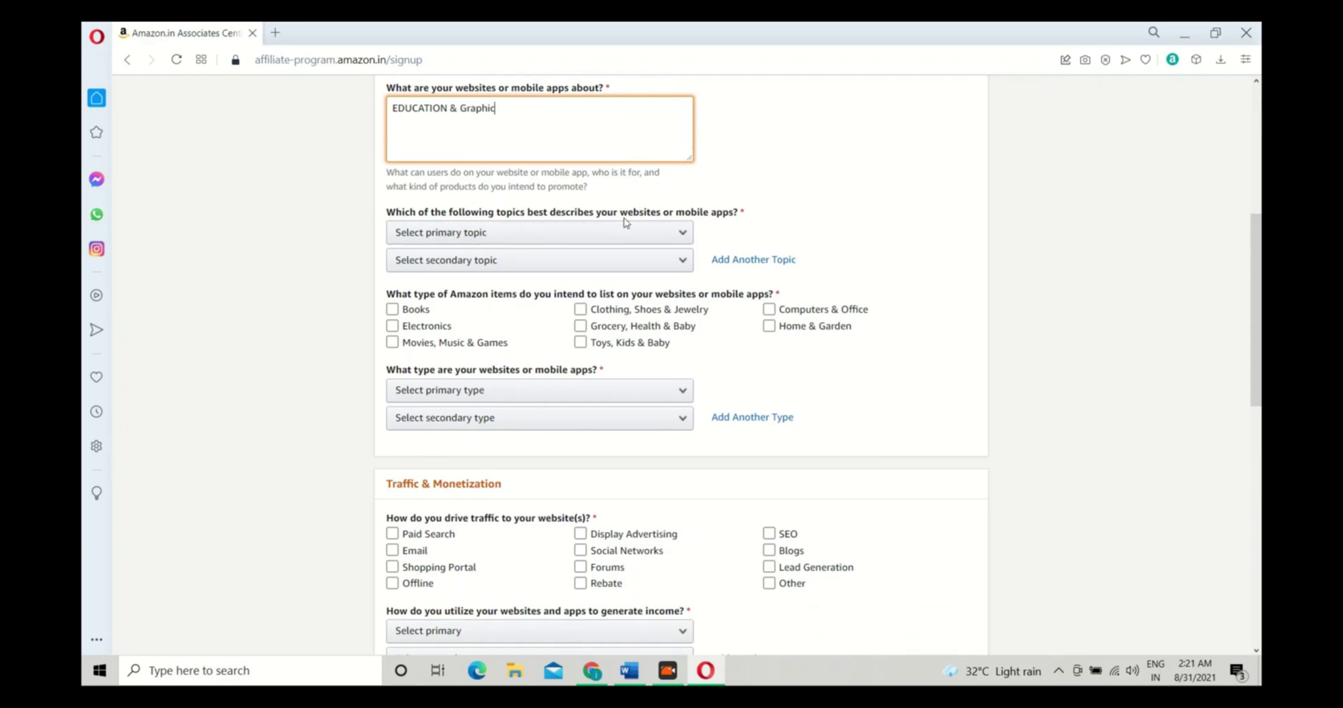
Set topics to Computers/Software/Technology and Education/ School /Reference/News
click(658, 236)
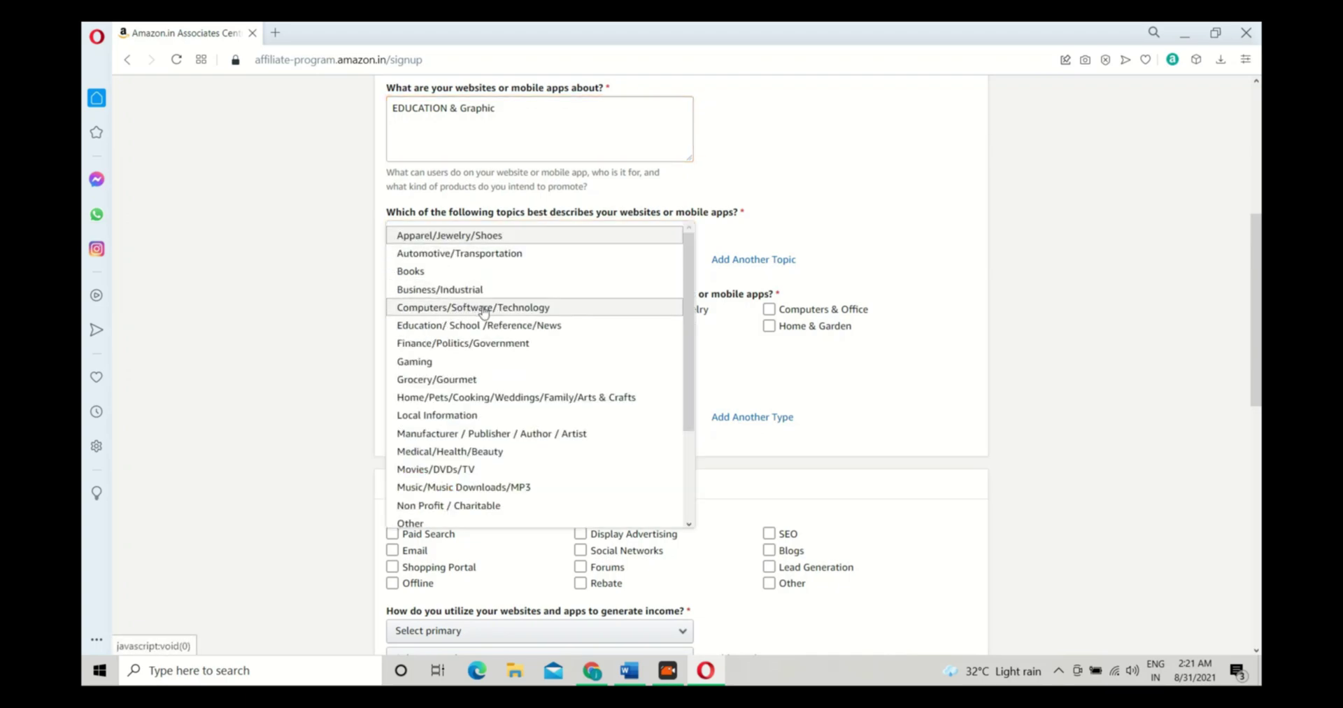
click(490, 309)
click(531, 263)
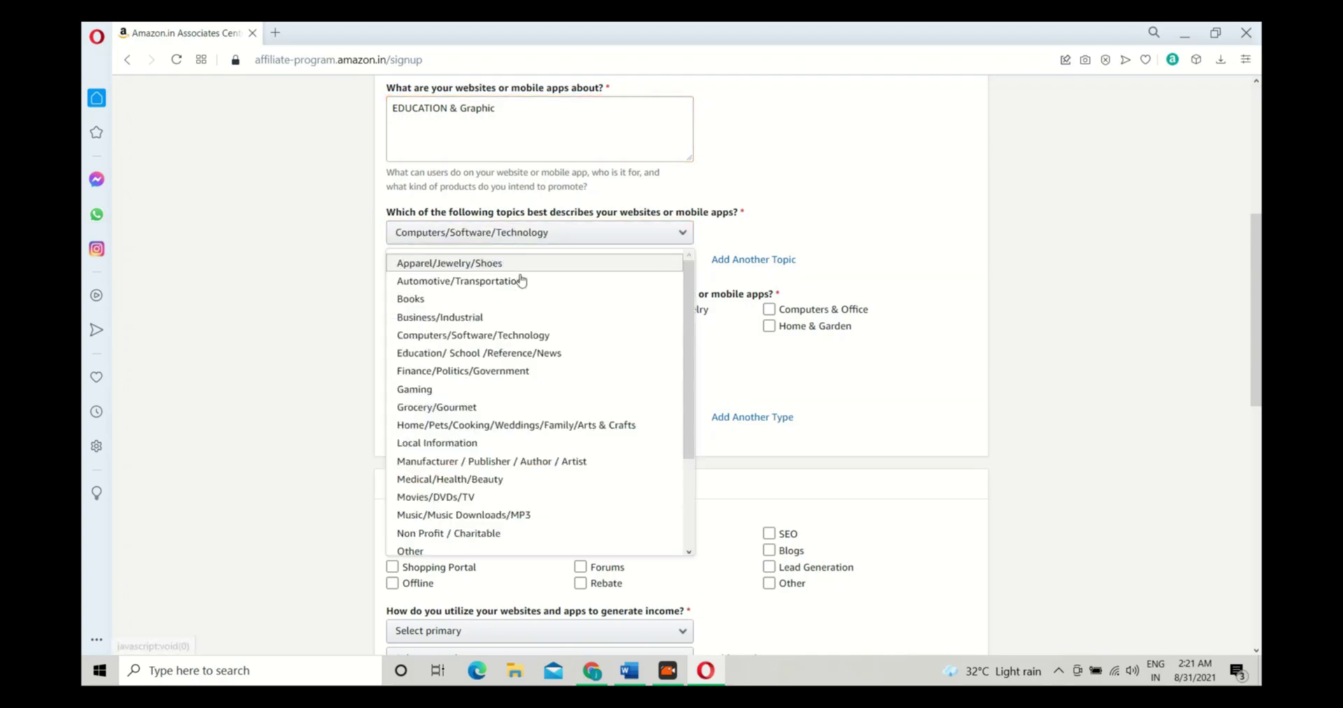
click(477, 354)
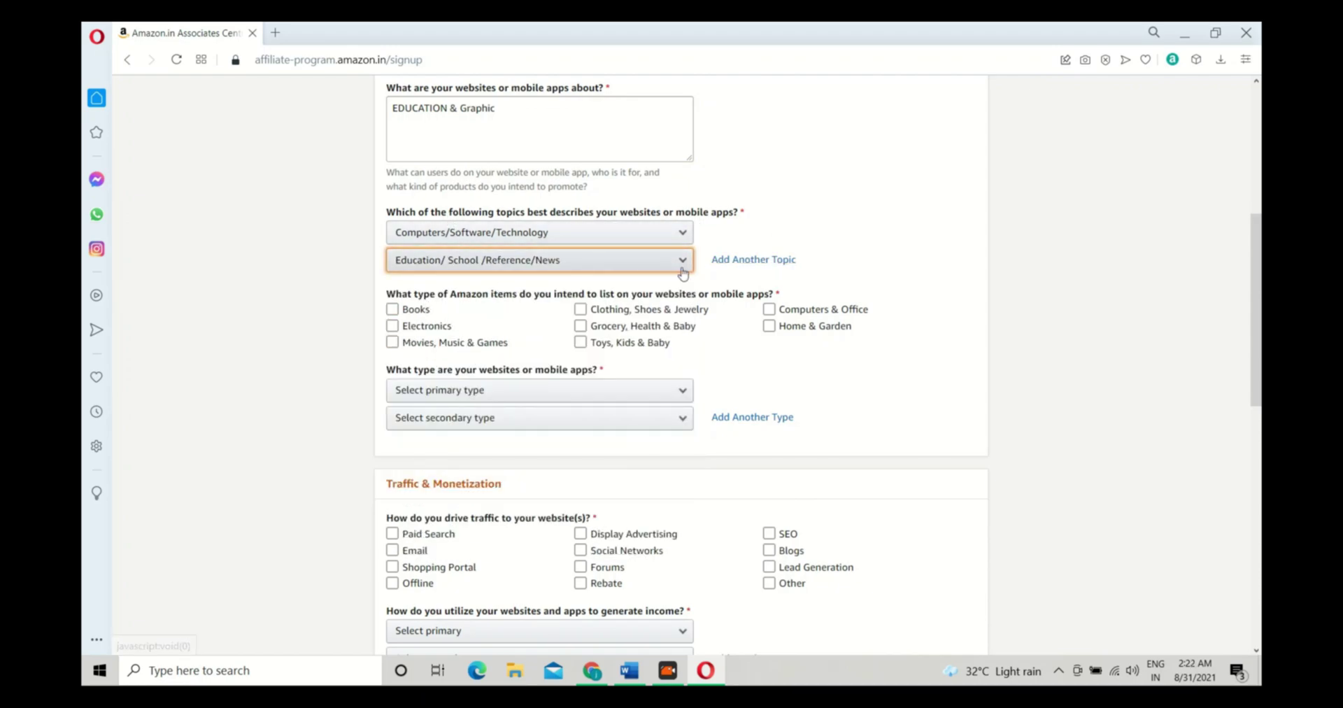
Tick Books, Electronics and Computers & Office as the item types to list
click(491, 313)
click(414, 309)
click(403, 342)
click(403, 342)
click(405, 312)
click(394, 311)
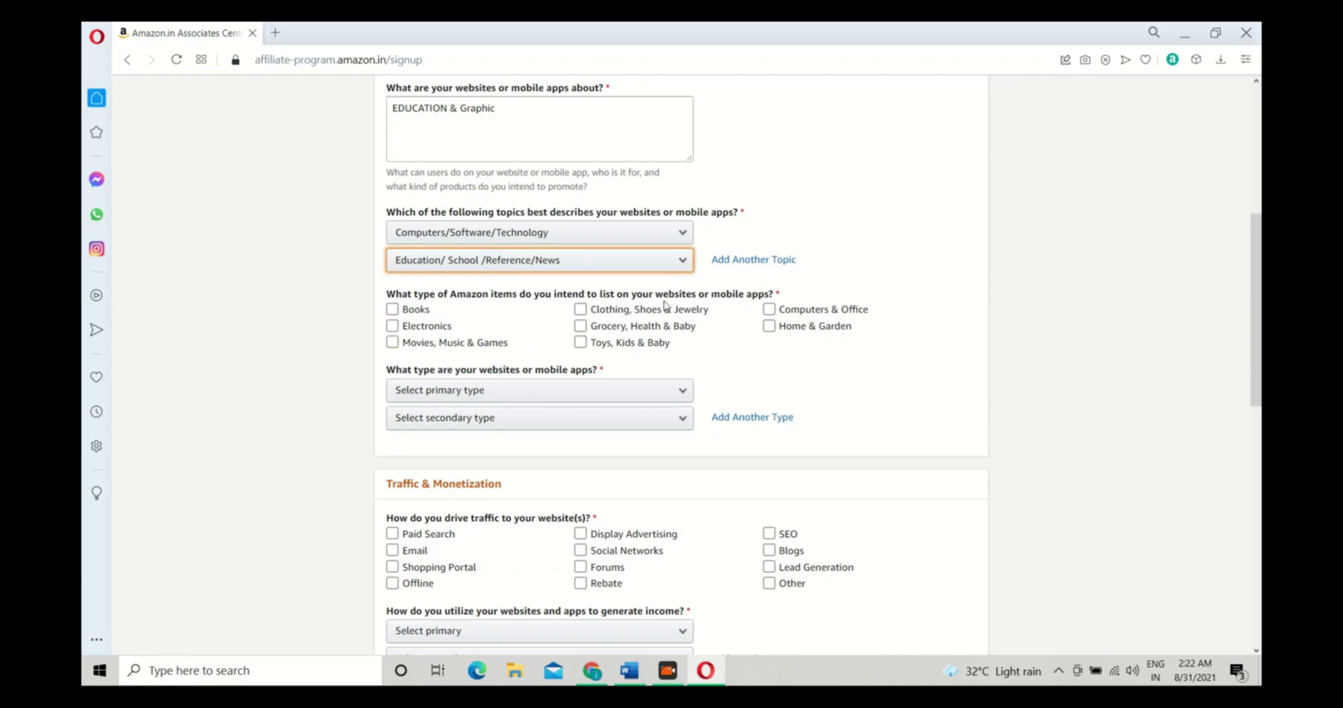
click(393, 309)
click(580, 342)
click(769, 308)
click(501, 343)
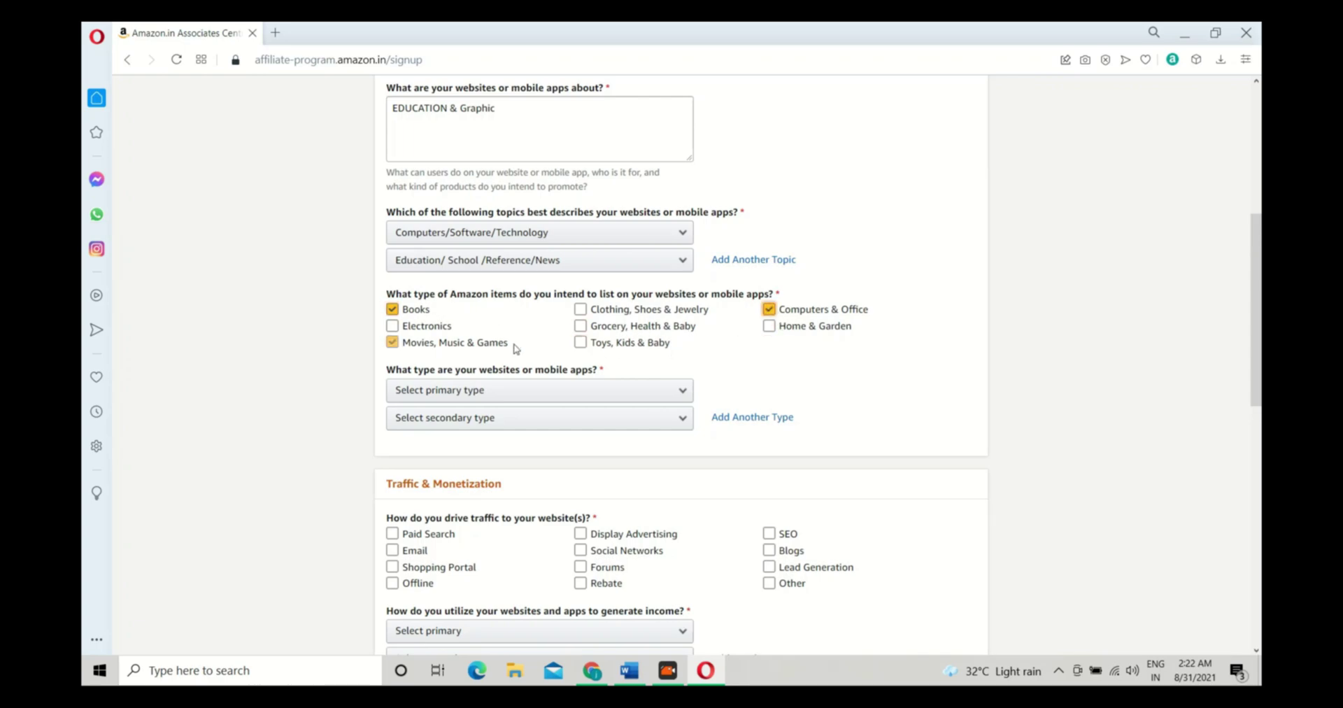
click(485, 343)
click(427, 326)
Set the website types to Blog (primary) and Other (secondary)
scroll(556, 382, down, 2)
click(525, 241)
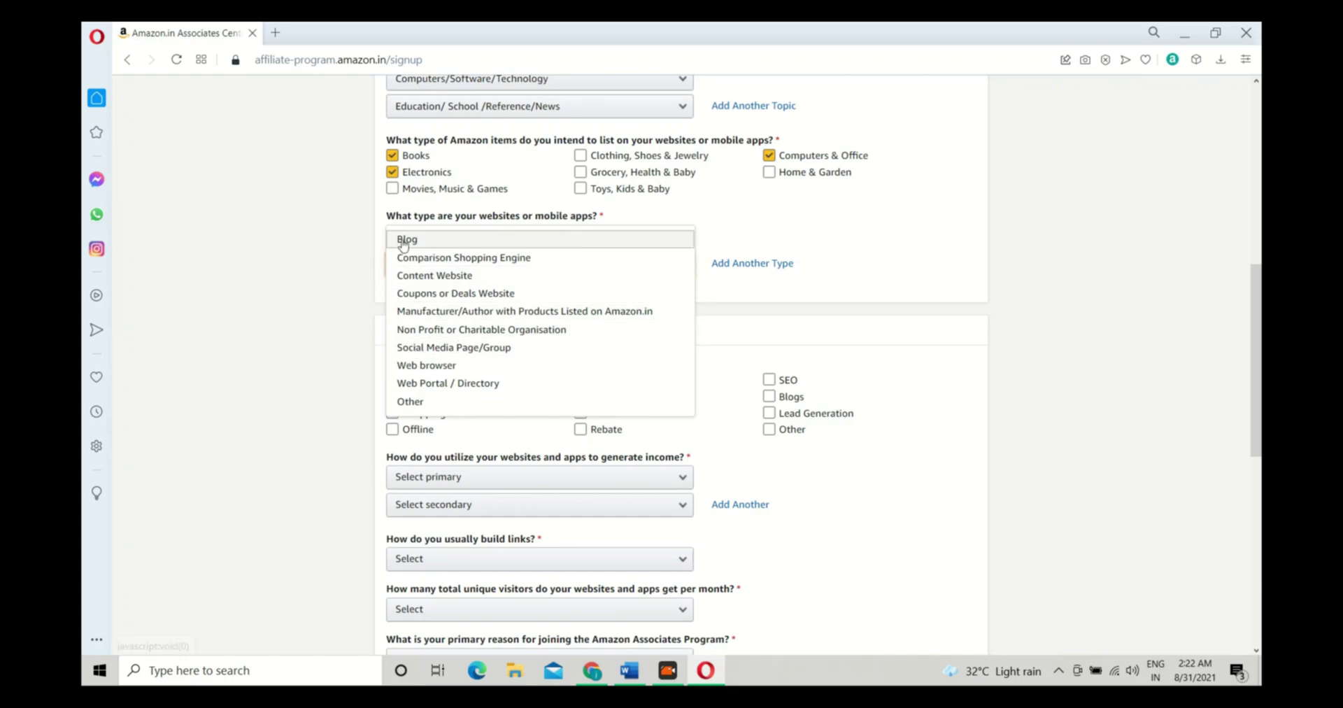
click(404, 242)
click(448, 270)
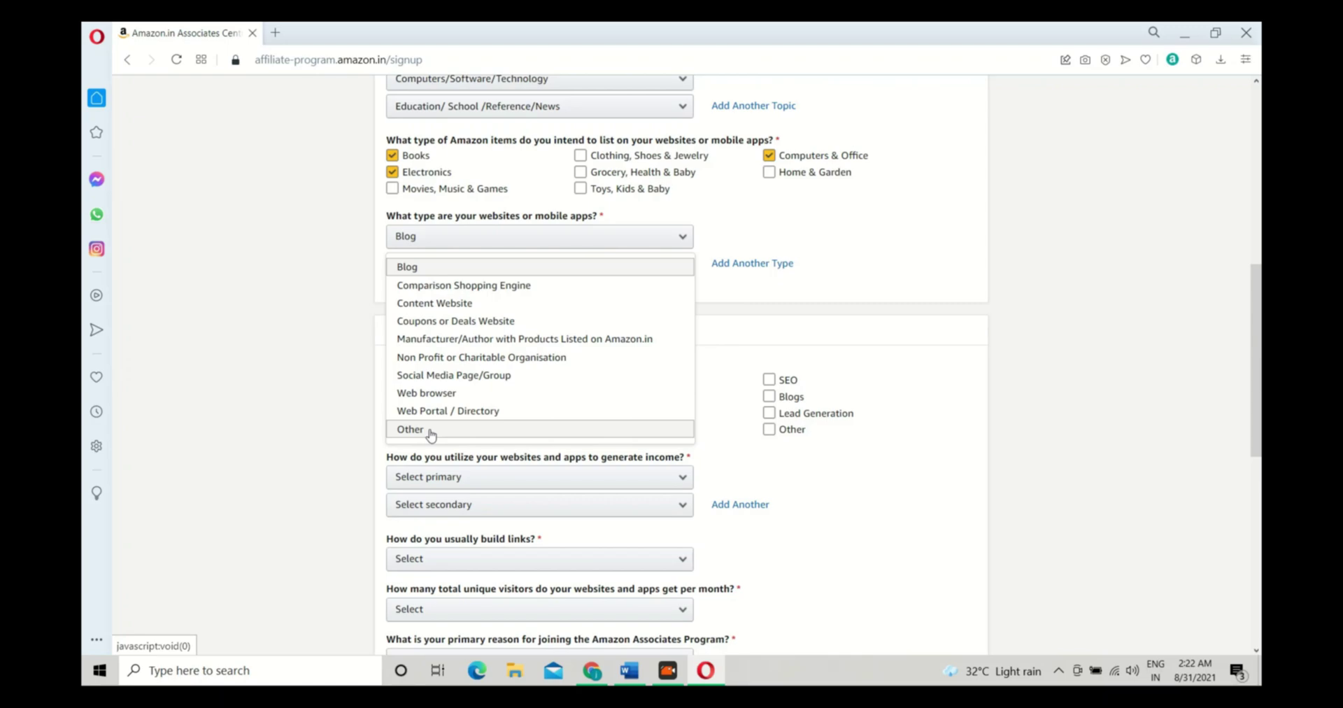
click(431, 431)
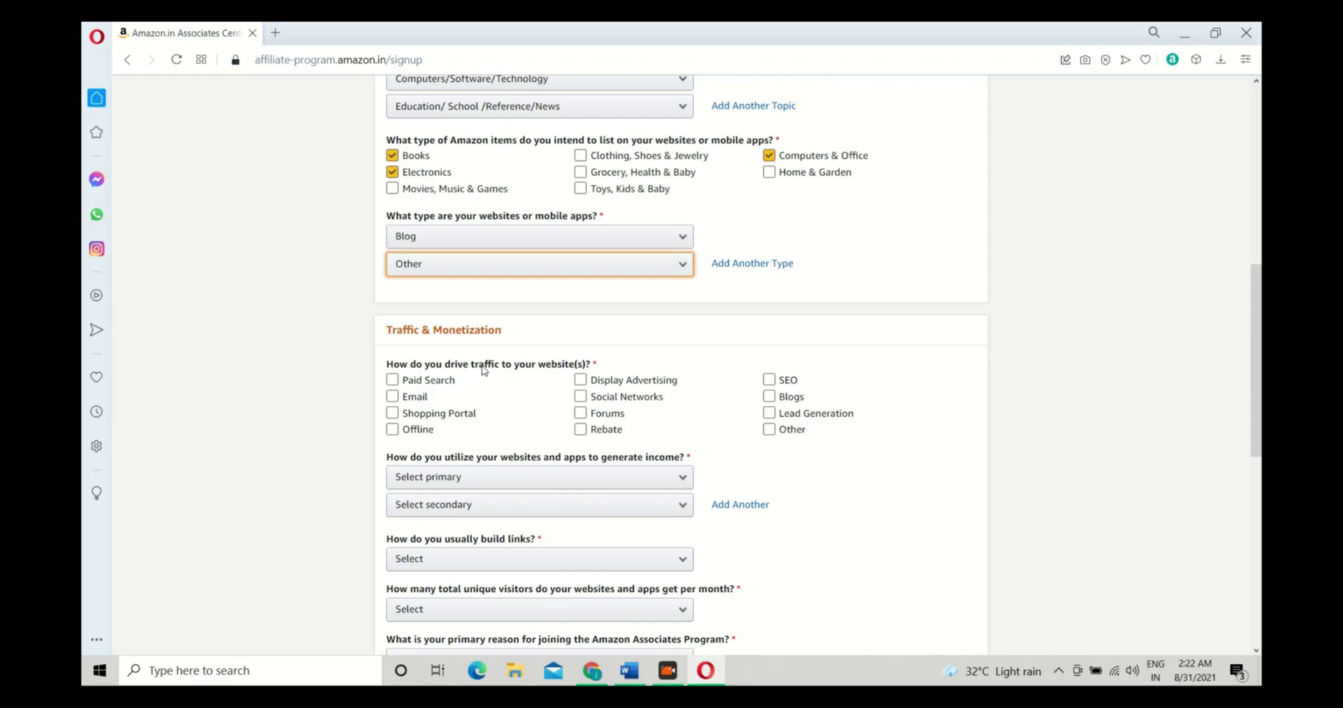
Select Email, Social Networks, SEO, Blogs and Other as traffic sources
click(489, 382)
click(392, 379)
click(580, 172)
click(593, 179)
click(769, 379)
click(772, 428)
click(770, 428)
click(769, 396)
click(580, 396)
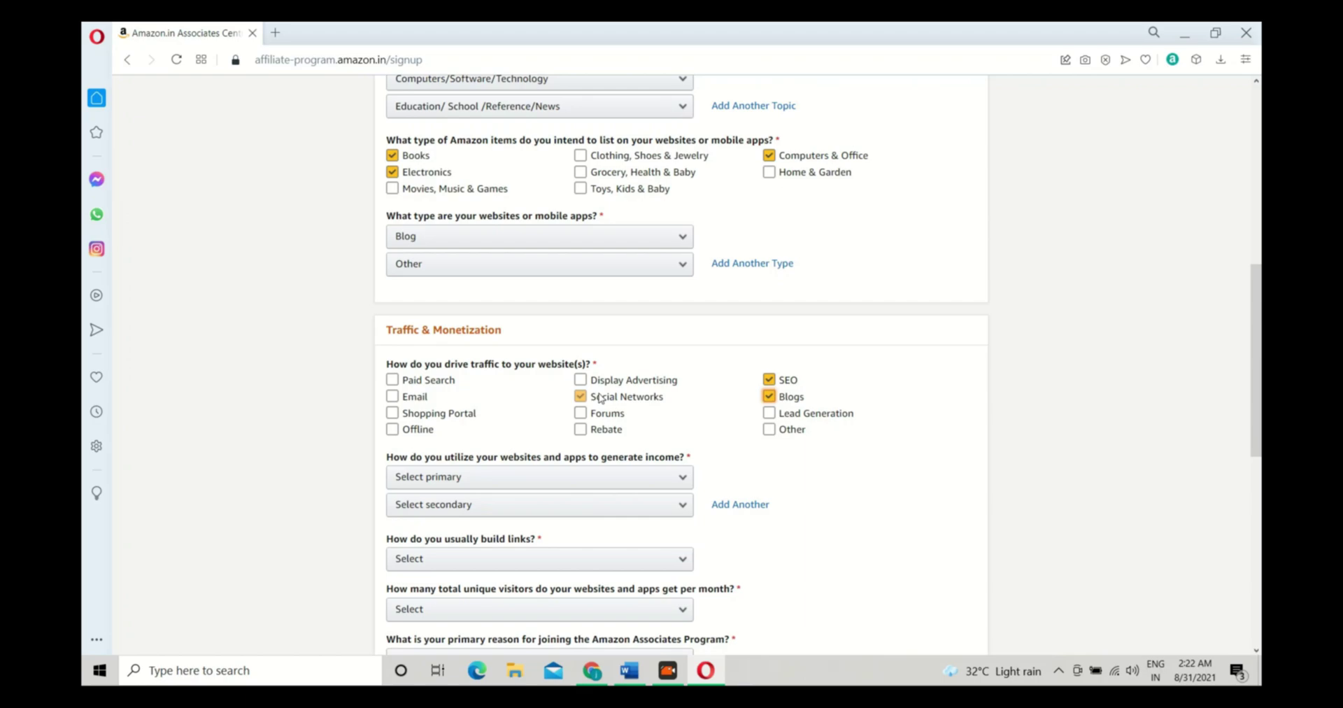
click(398, 399)
click(782, 432)
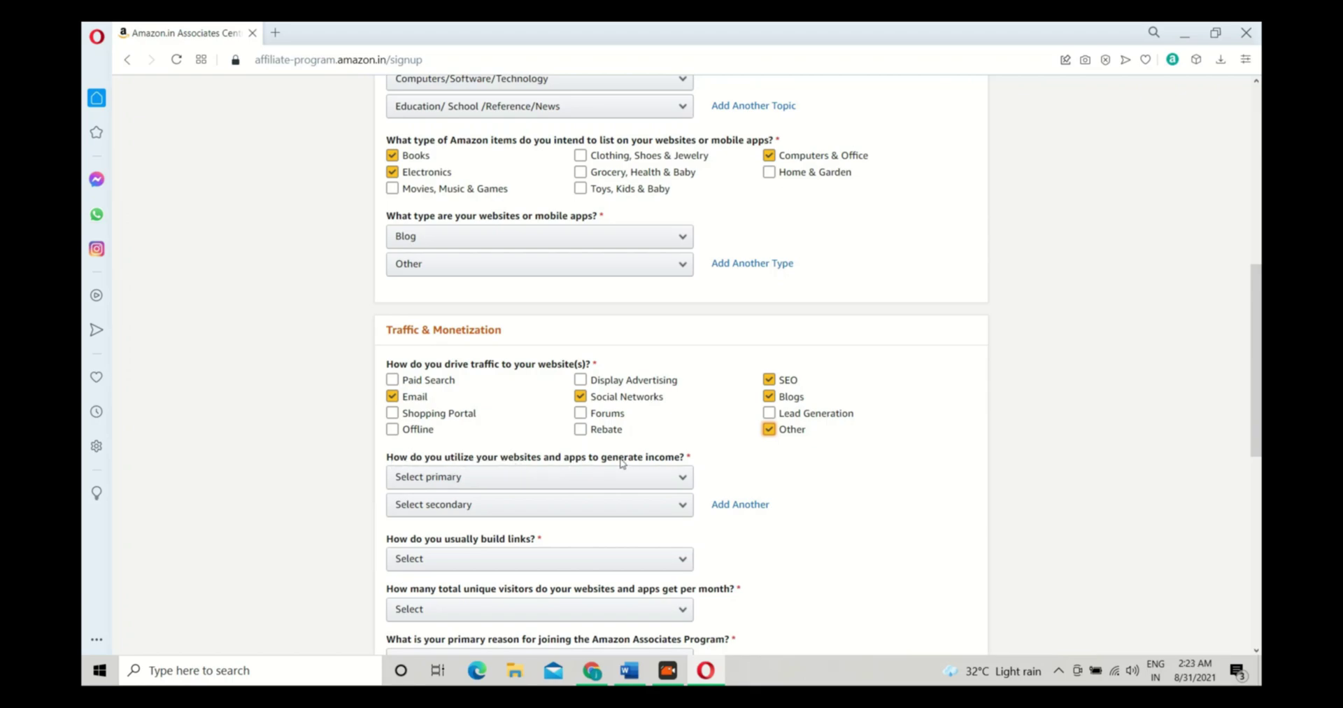
Set income uses to 3rd Party Affiliate Networks and Other Affiliate Programs
click(471, 488)
click(329, 476)
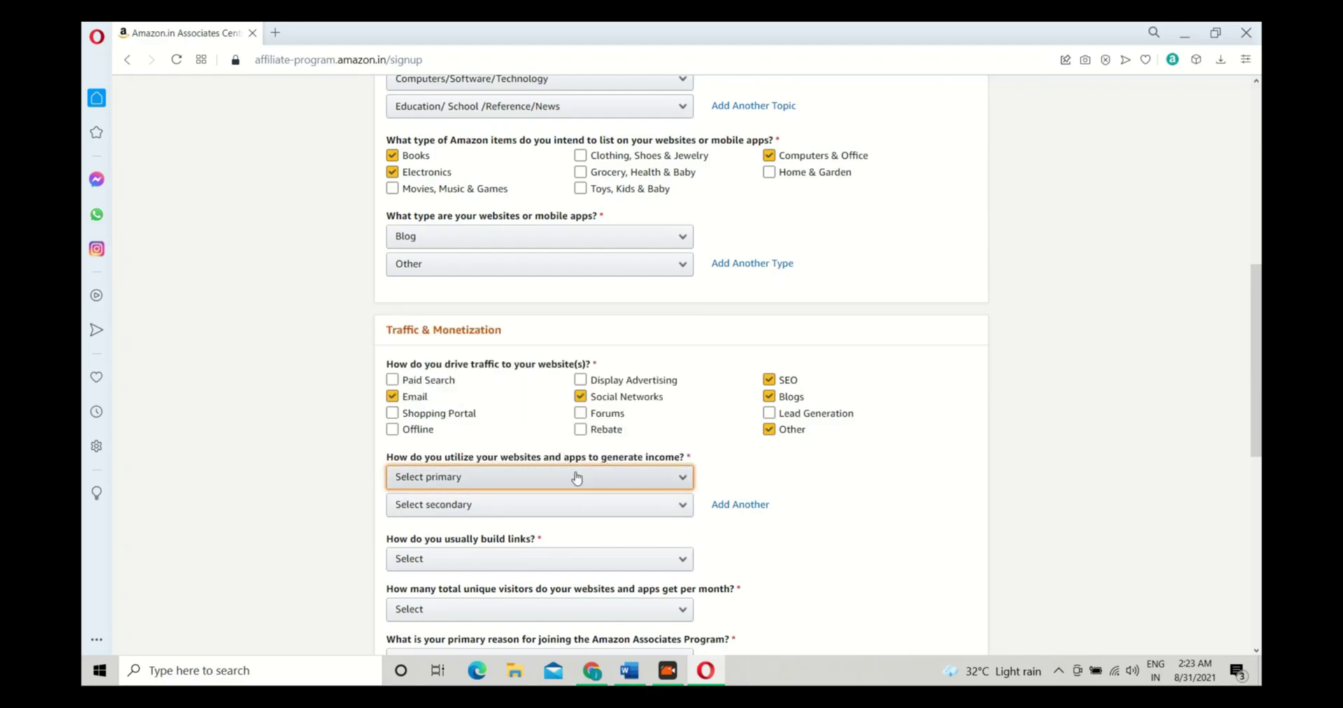
click(575, 479)
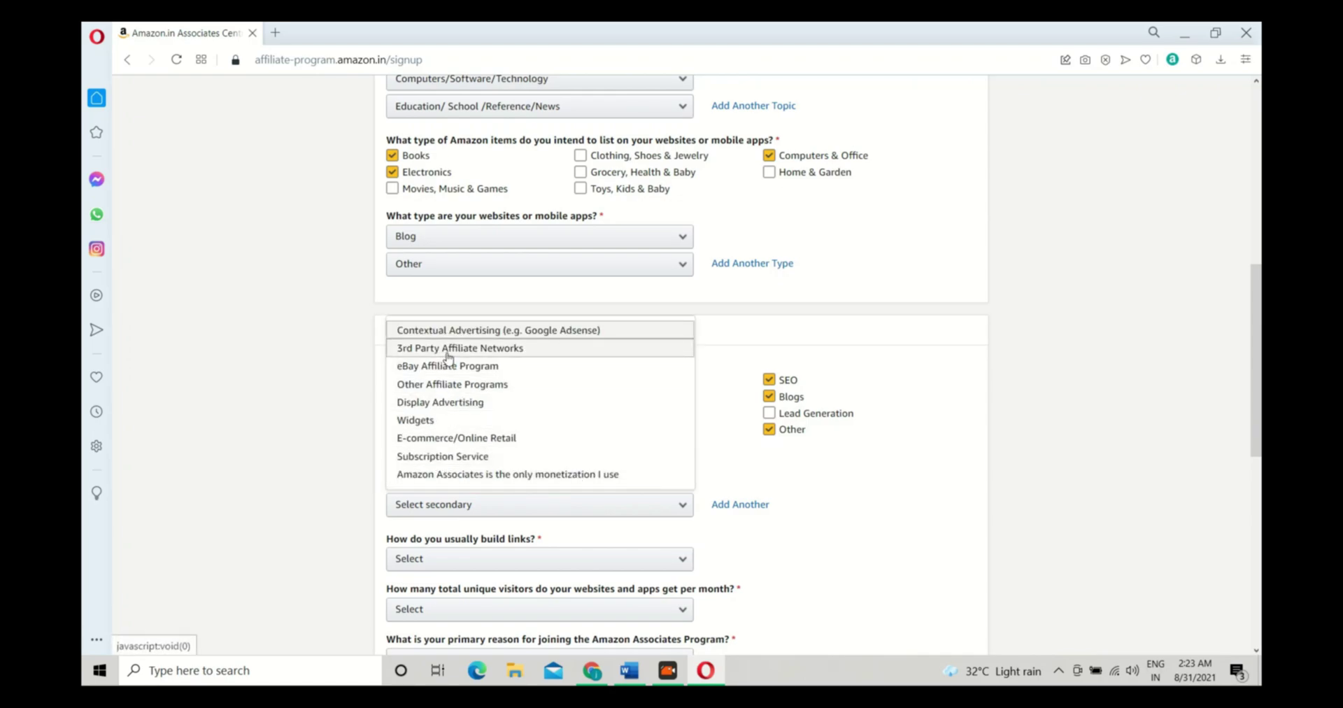
click(449, 348)
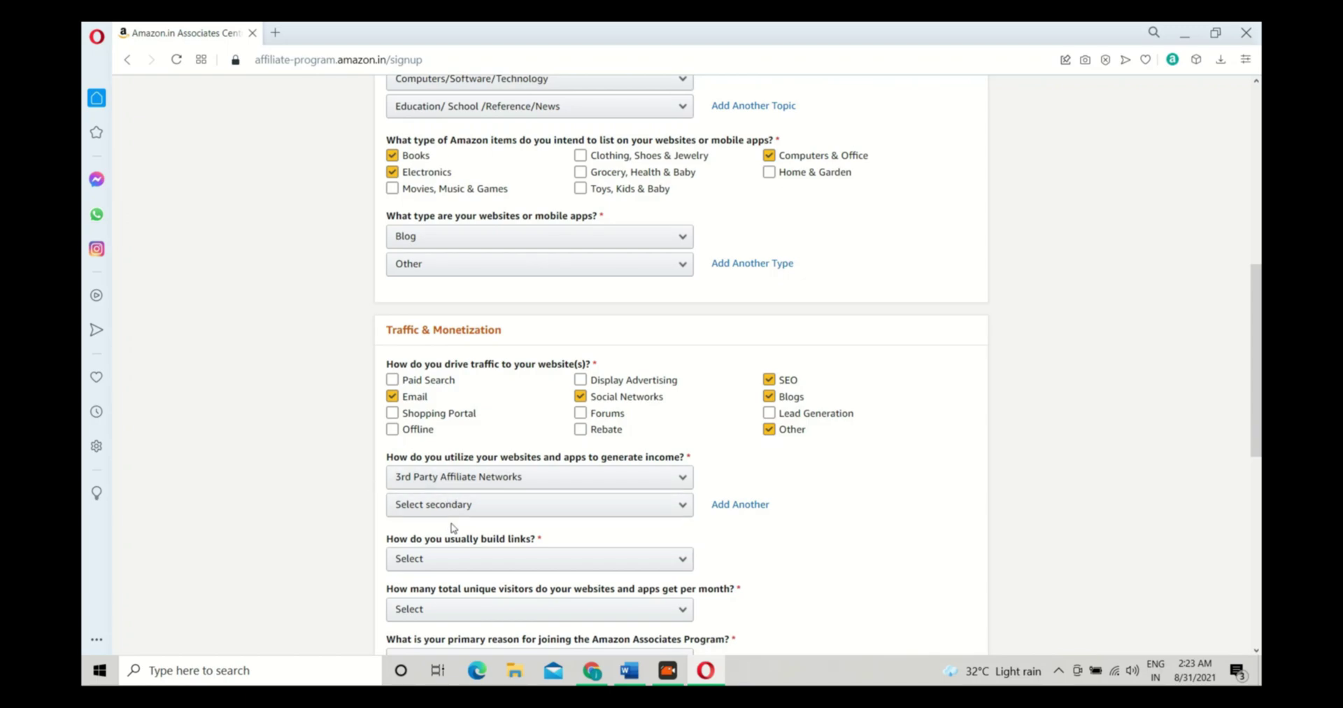
click(448, 505)
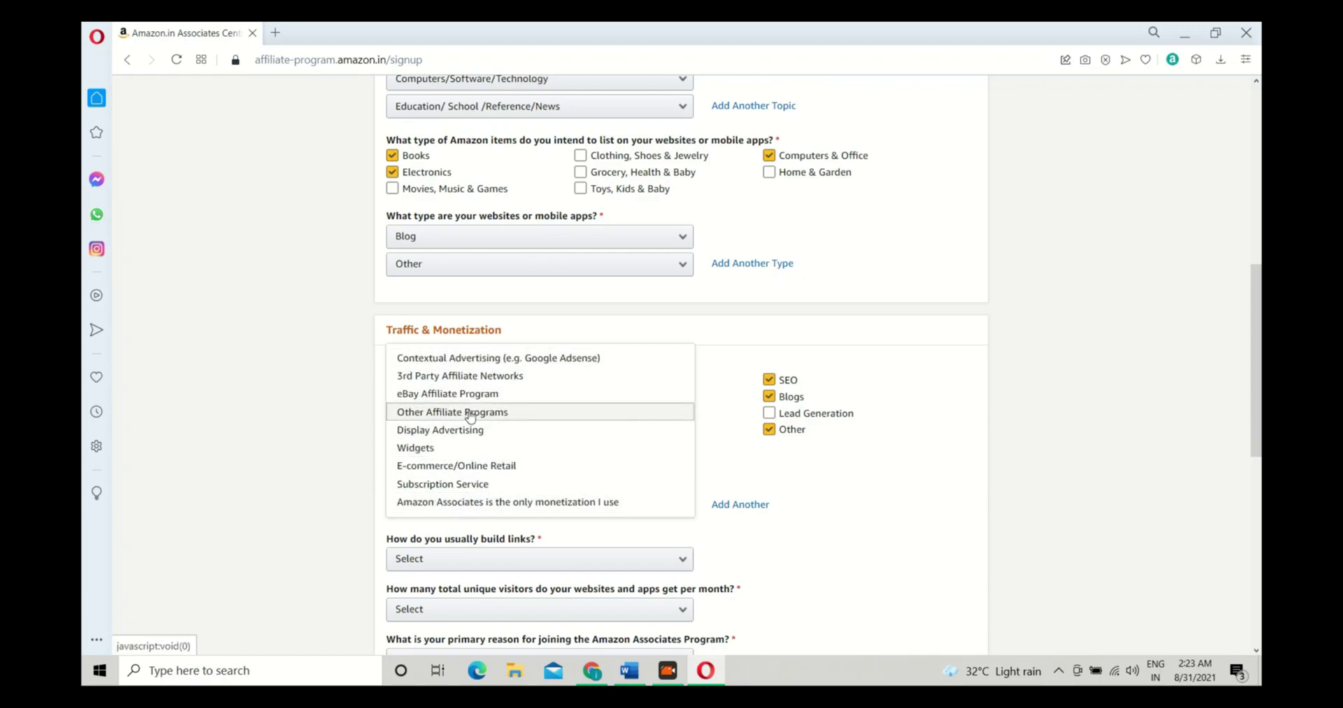
click(469, 414)
scroll(413, 566, down, 1)
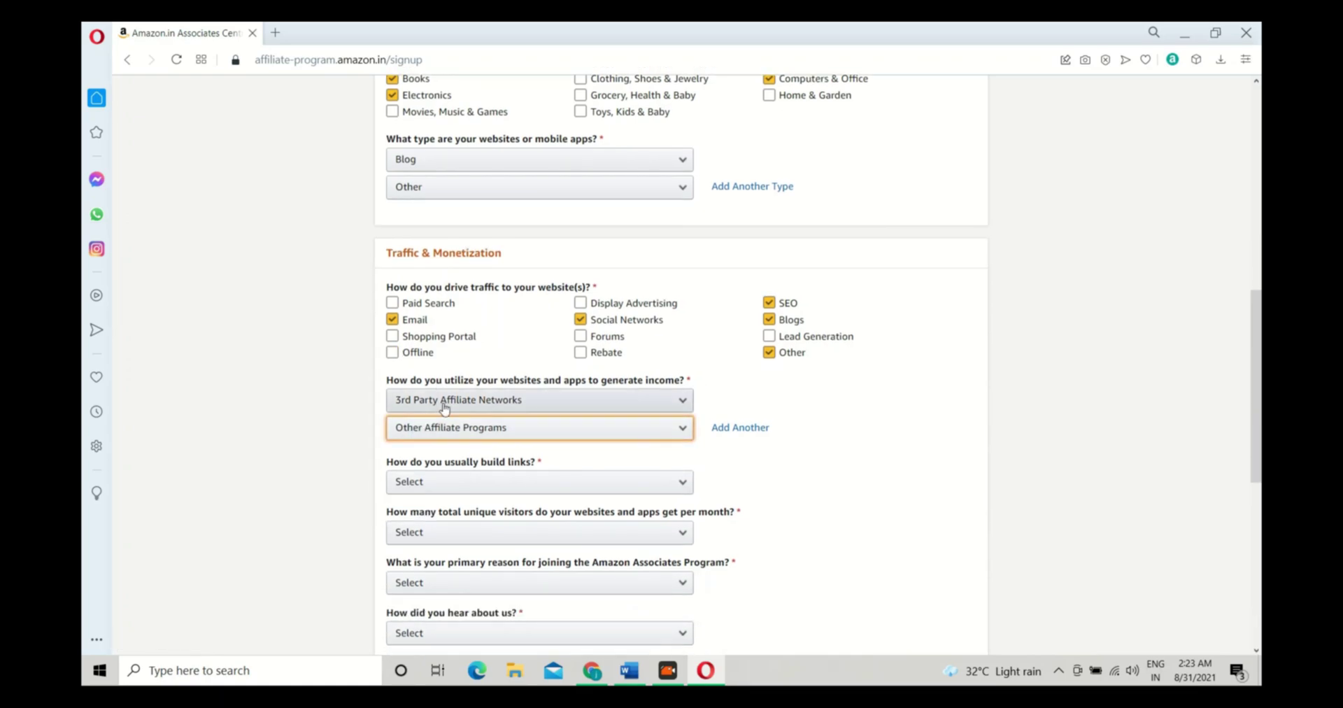
Answer Blog Editor for link building, From 501 to 5,000 monthly visitors, and Other as joining reason
click(419, 481)
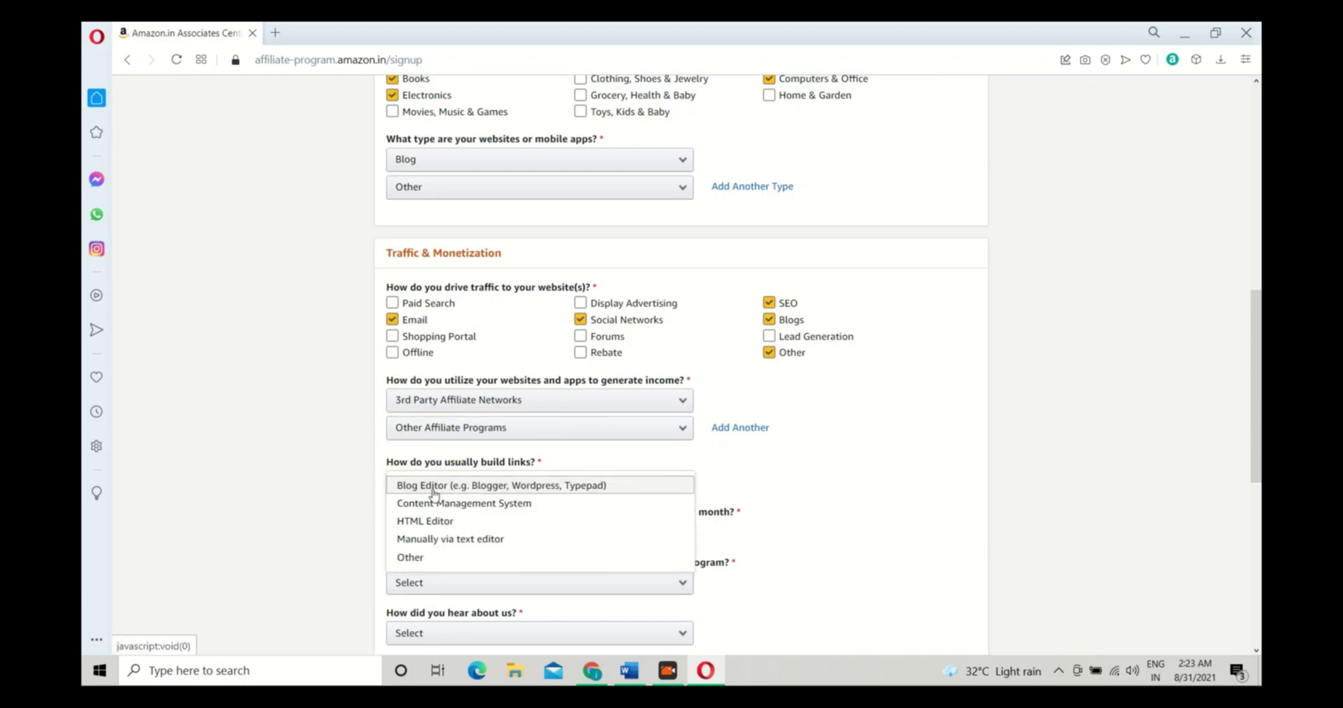
click(445, 491)
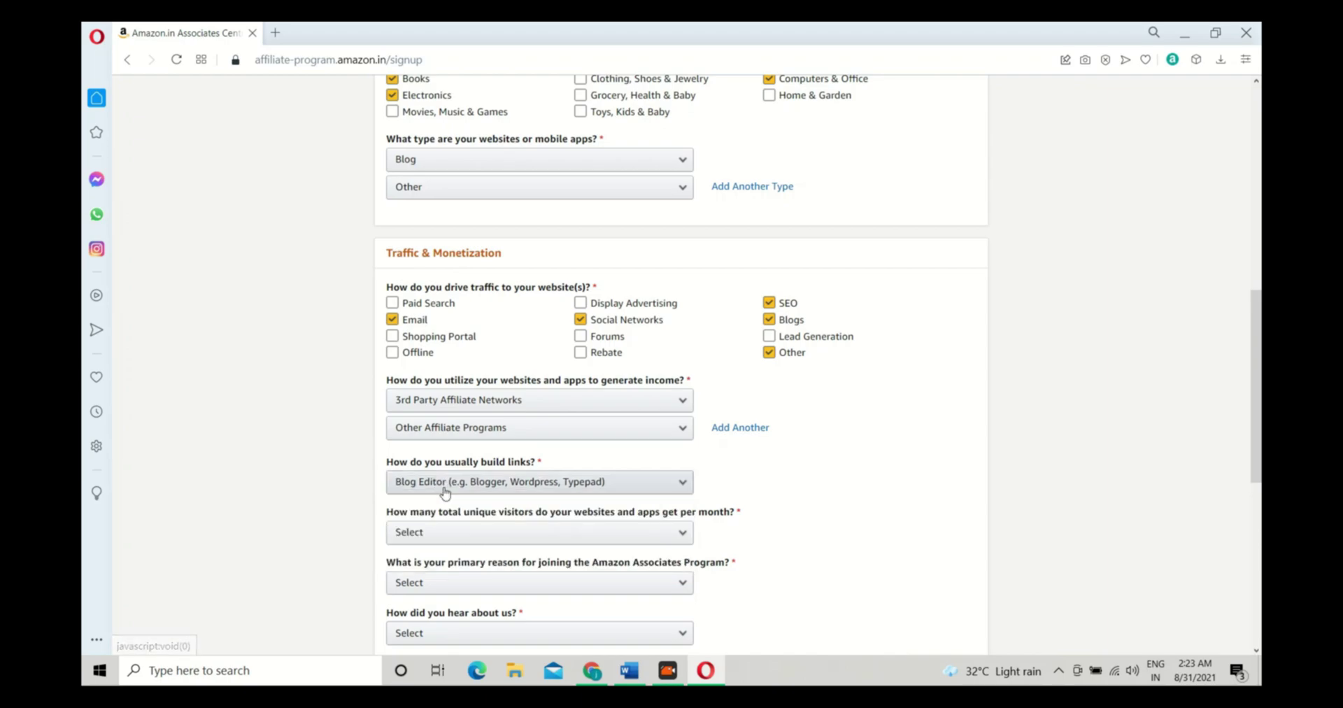
scroll(490, 424, down, 2)
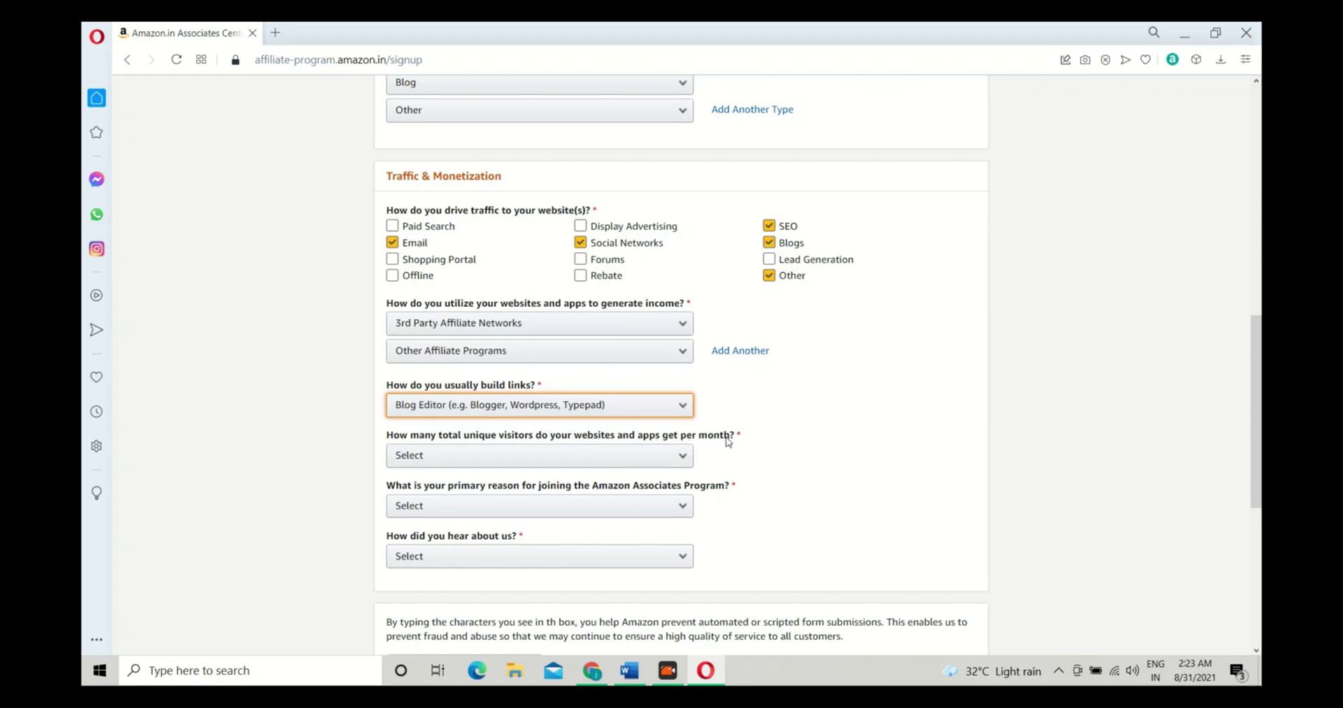
click(675, 458)
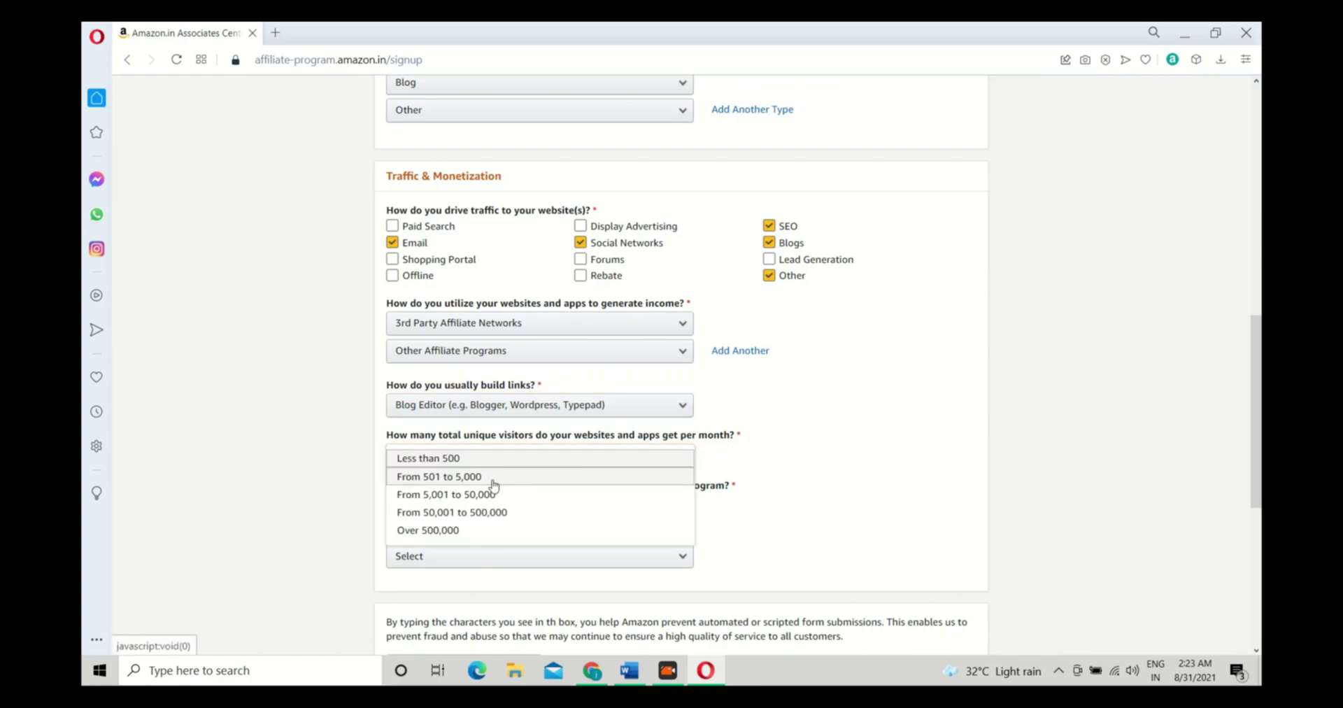
click(420, 478)
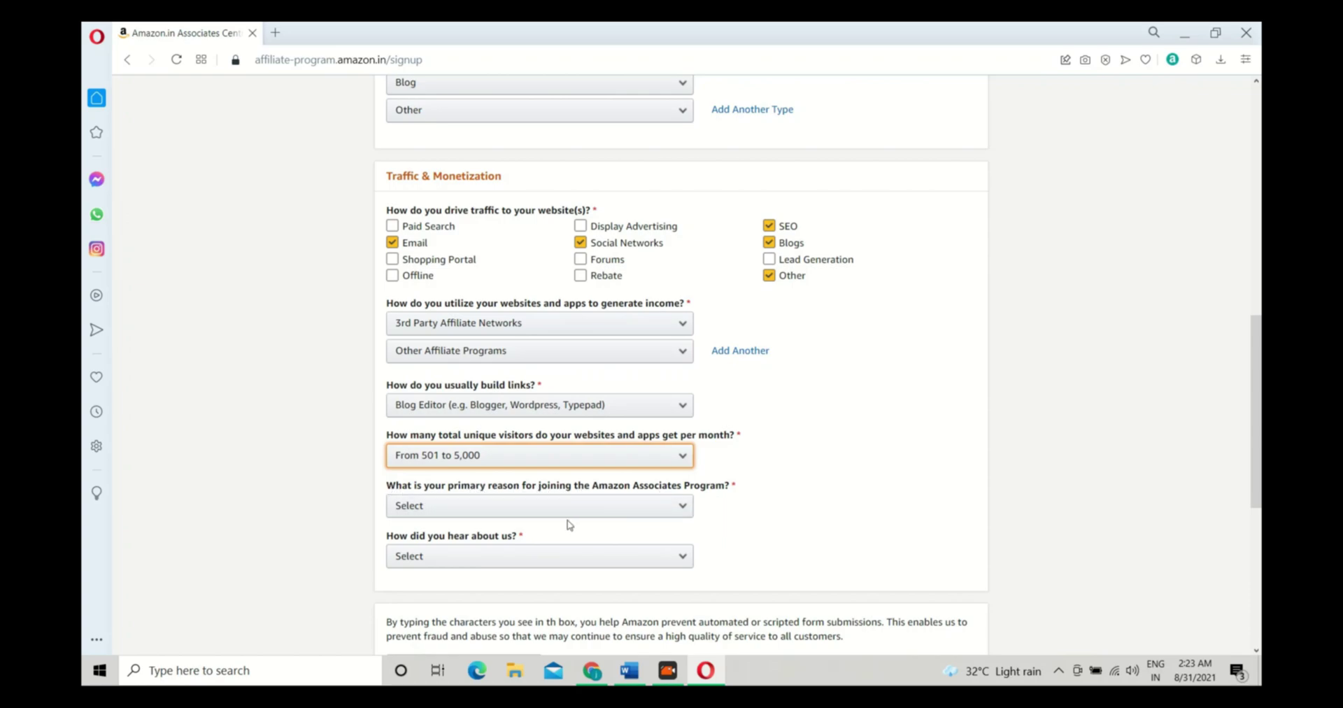
click(549, 508)
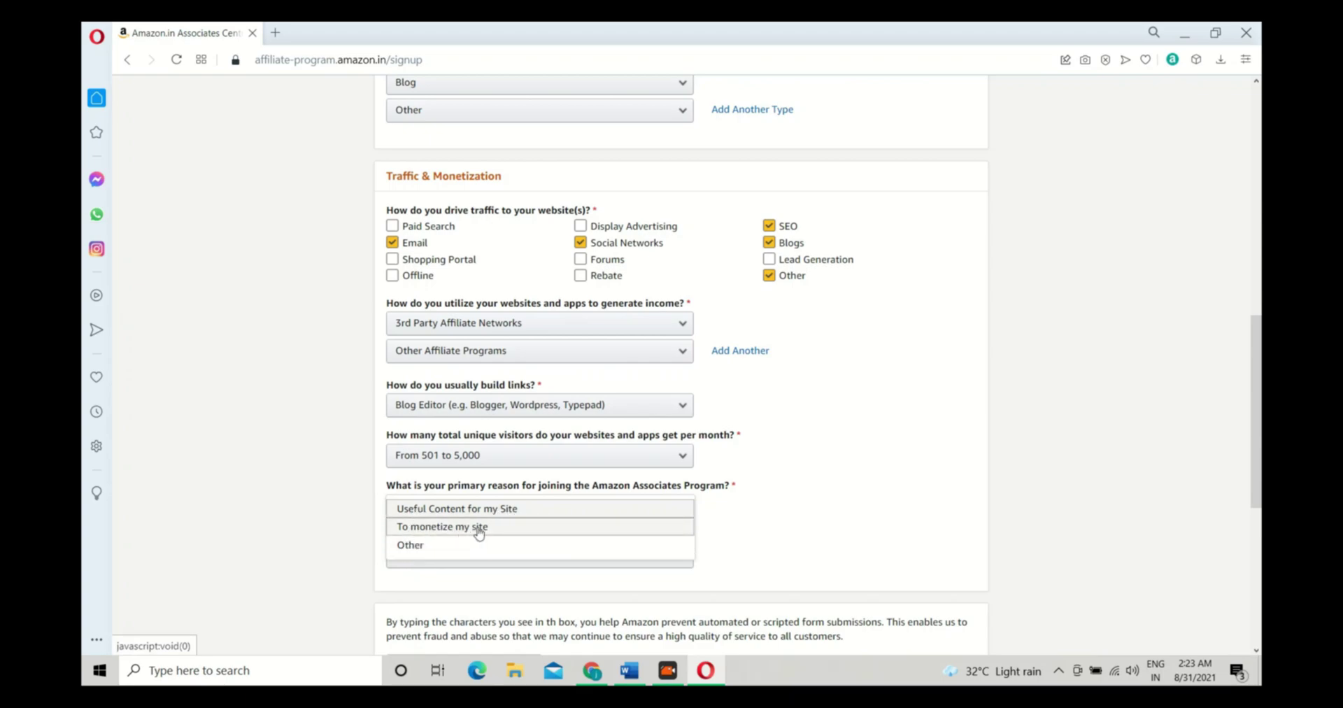
click(420, 553)
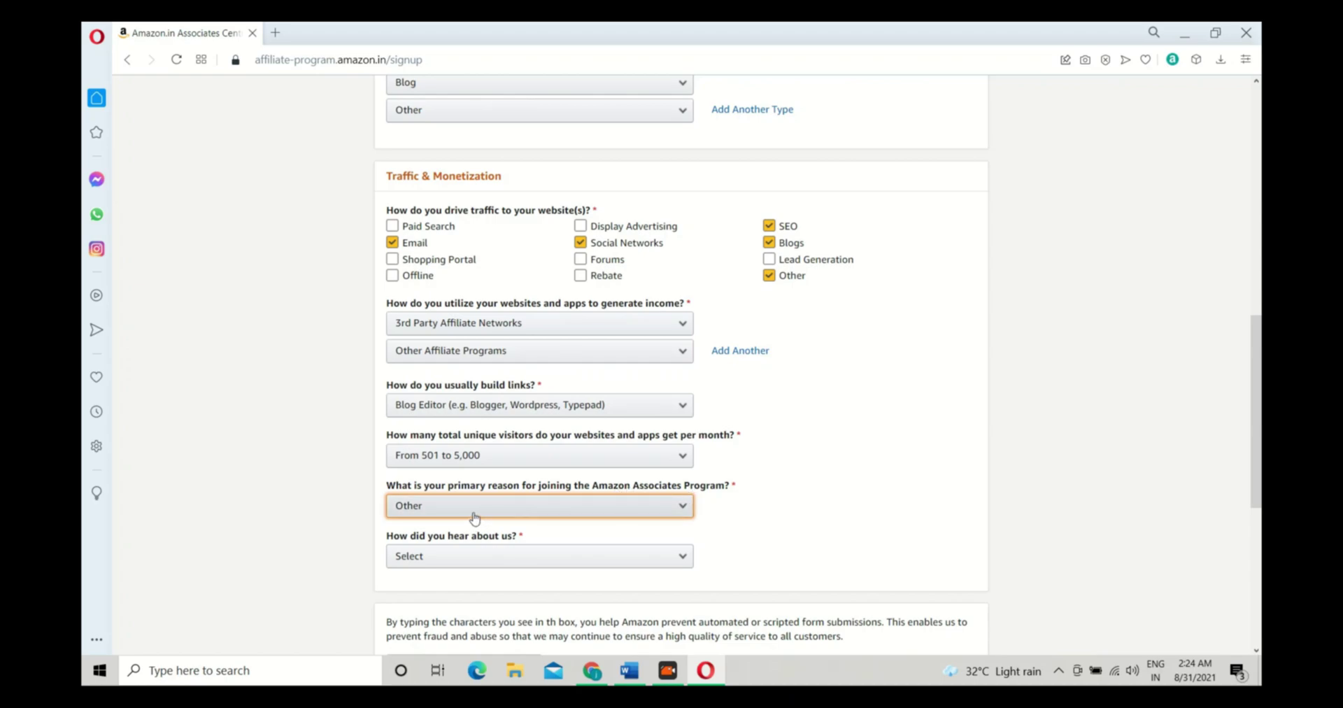
Answer Online Search for how you heard, enter the captcha, accept the Operating Agreement and submit
click(481, 570)
scroll(483, 555, down, 1)
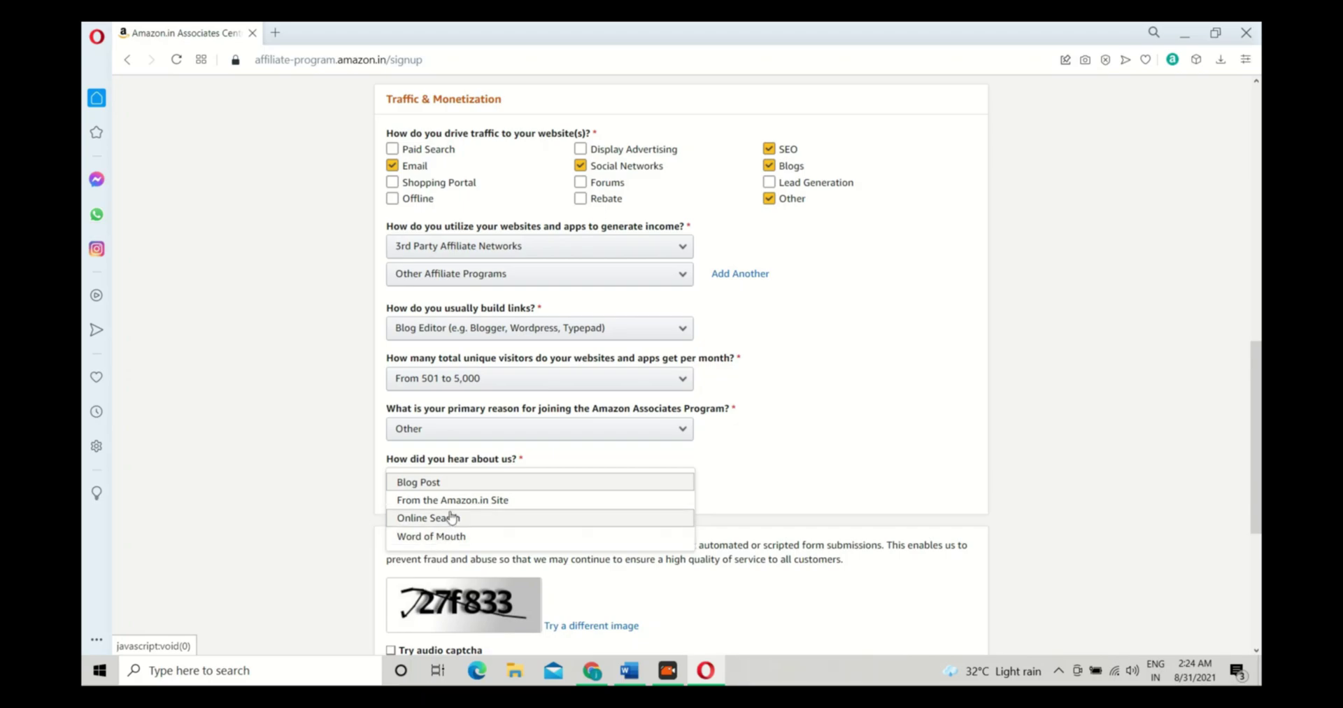
click(414, 525)
scroll(419, 504, down, 3)
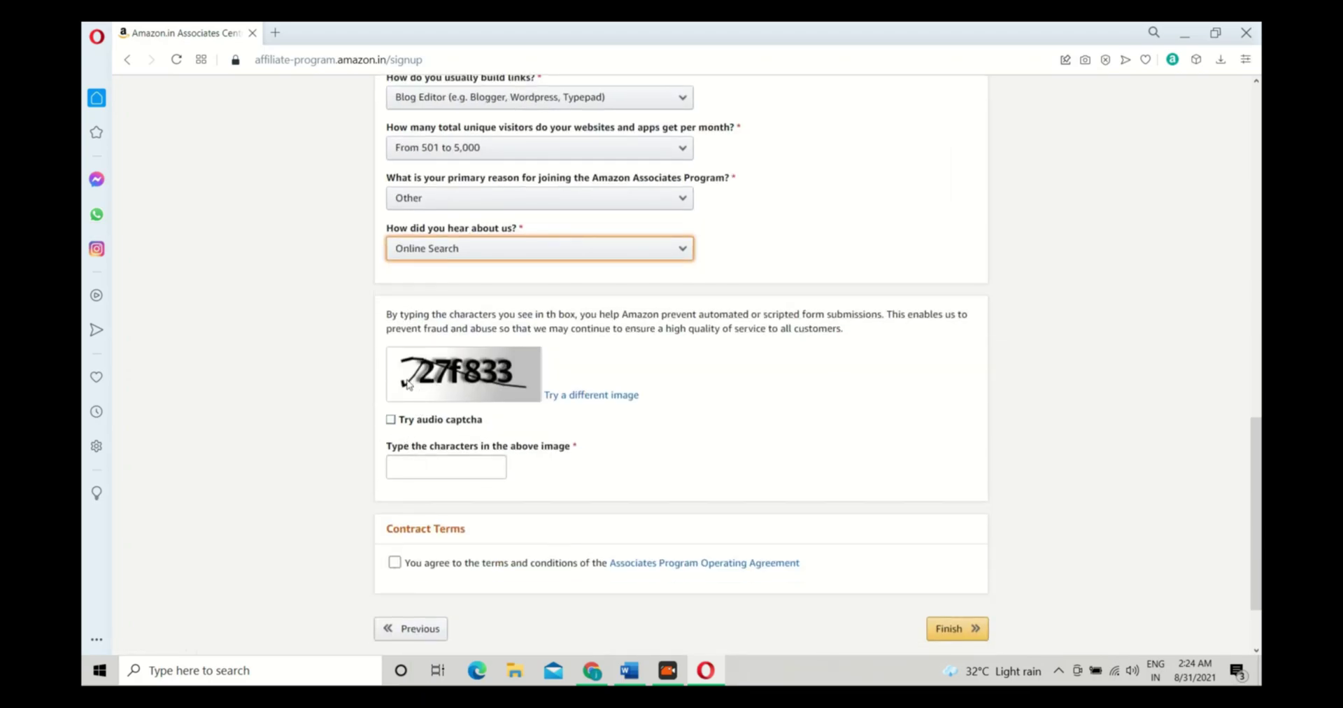
click(416, 465)
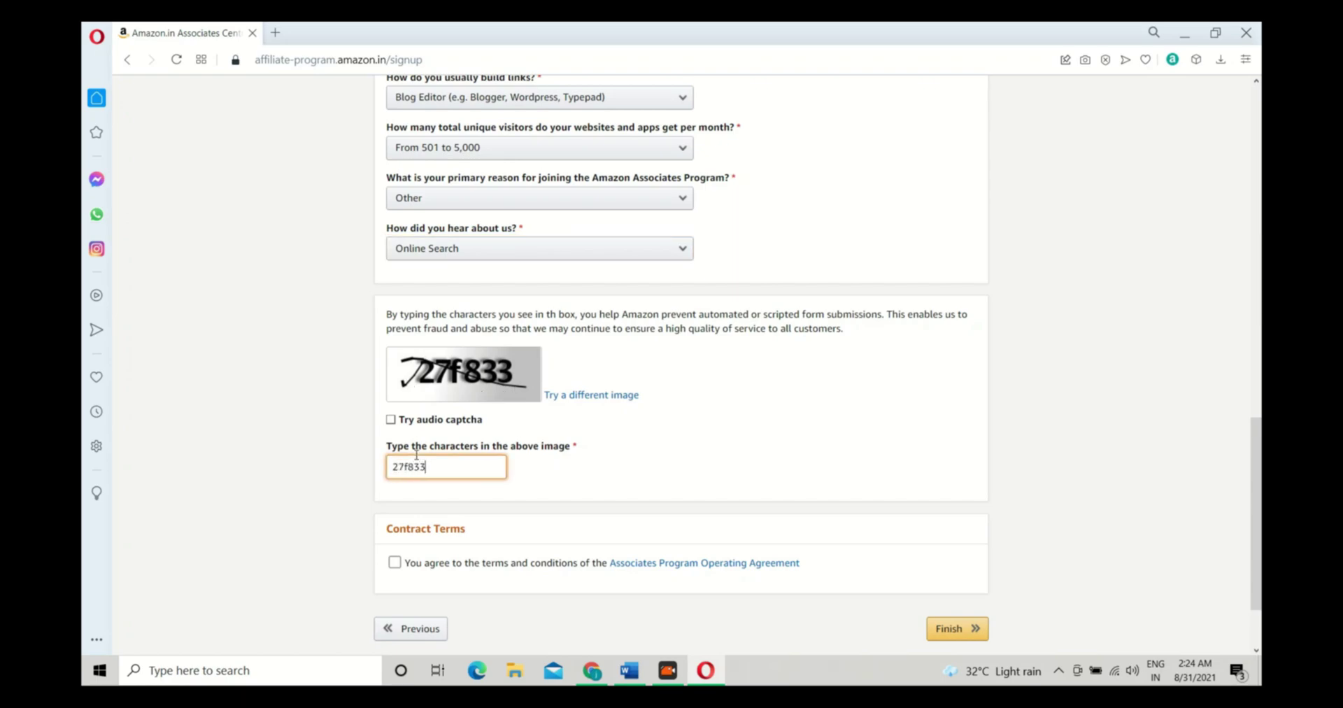
click(395, 563)
scroll(482, 573, down, 2)
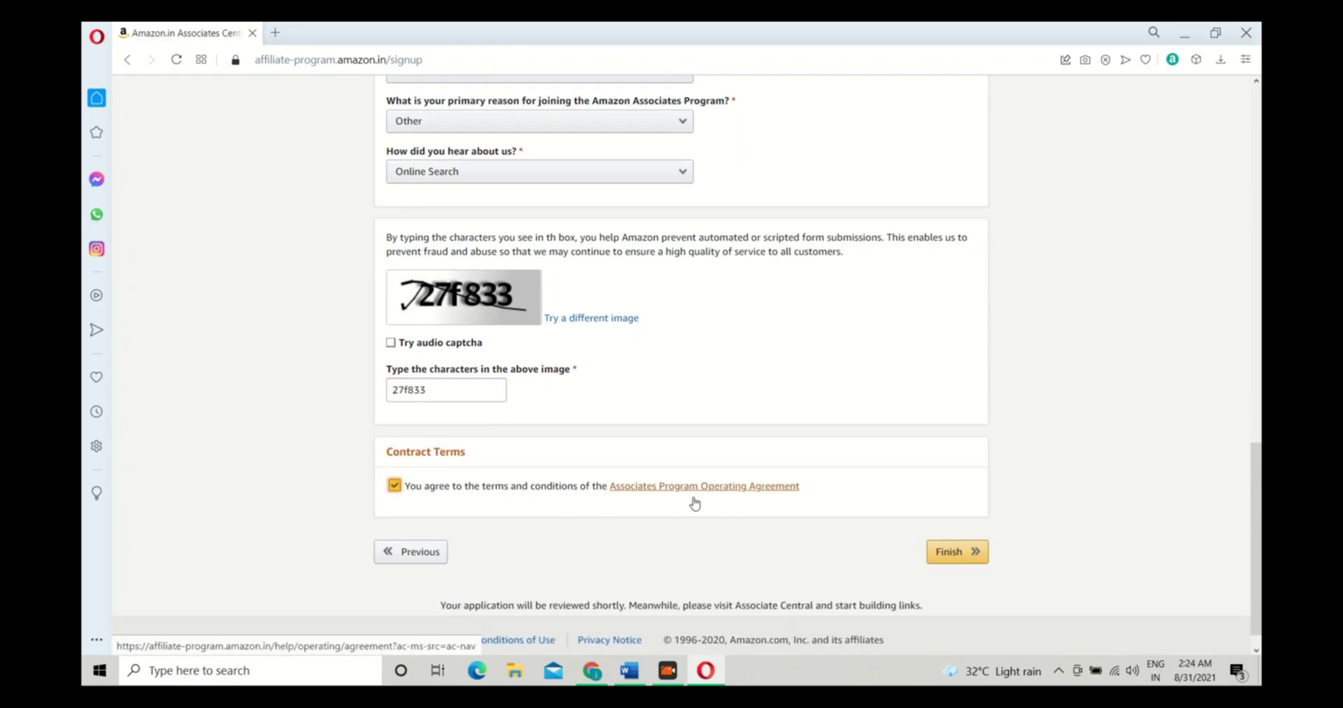
click(957, 552)
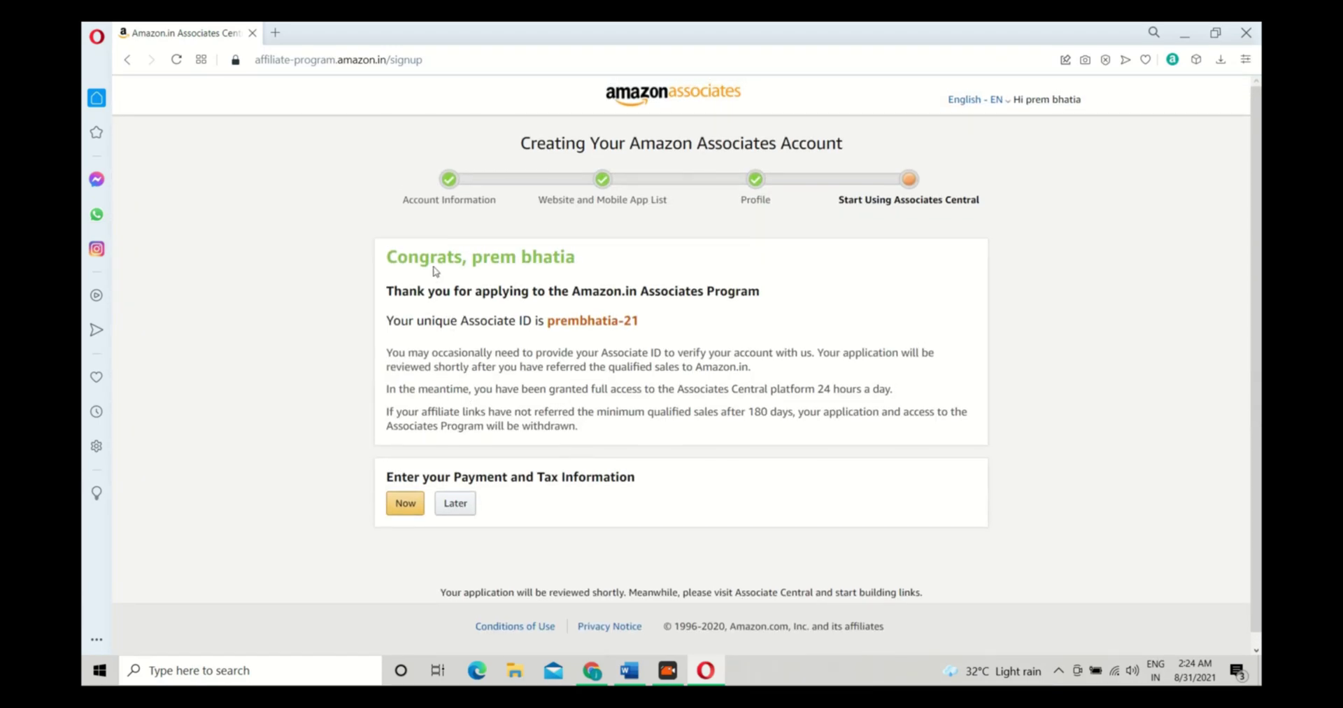
Copy the new Associate ID into the 'amazon affiliate program' Word document and return to the browser
drag(382, 326, 546, 322)
key(ctrl+c)
click(685, 331)
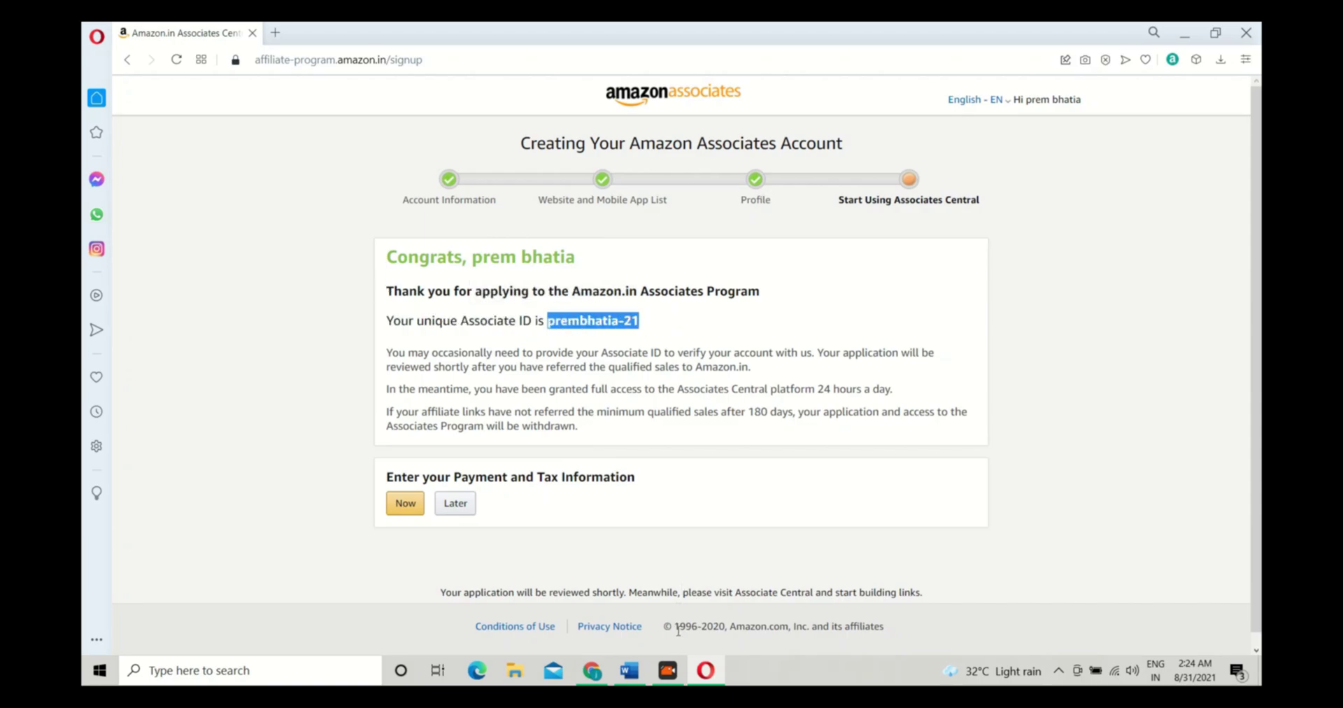
click(705, 670)
click(175, 619)
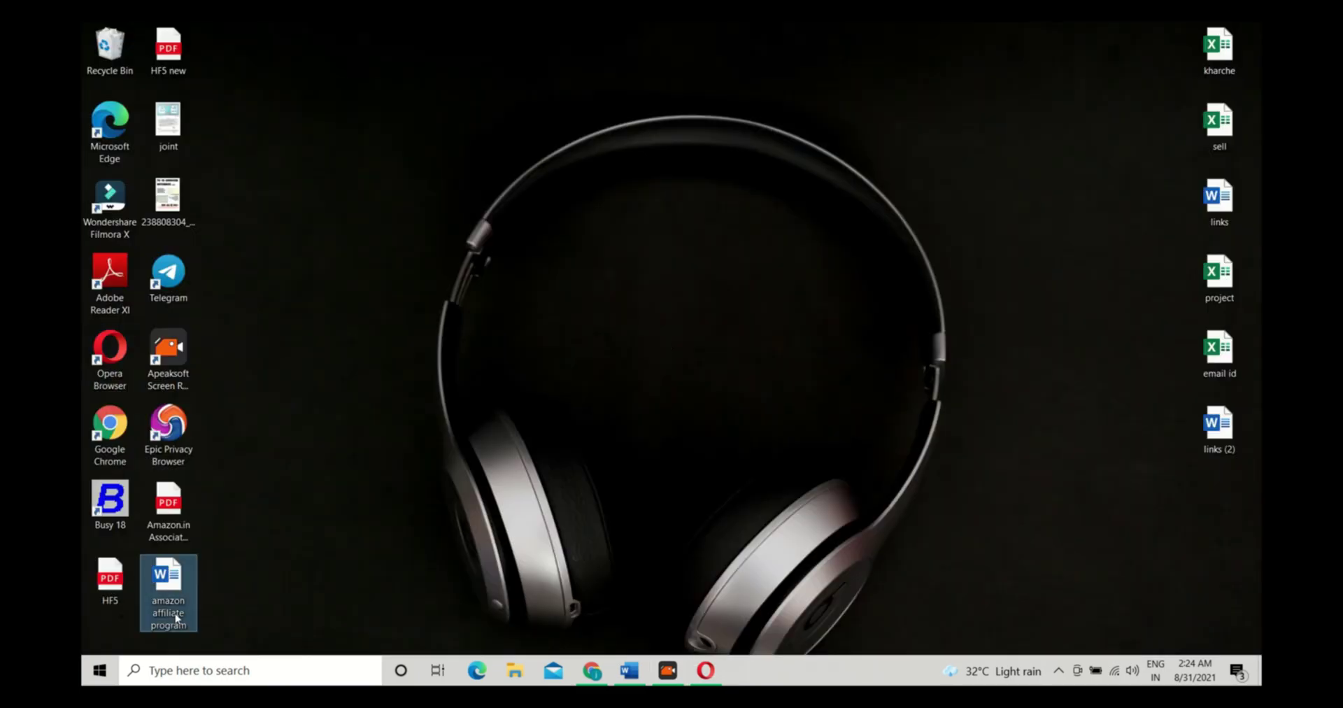
double_click(174, 619)
key(ctrl+v)
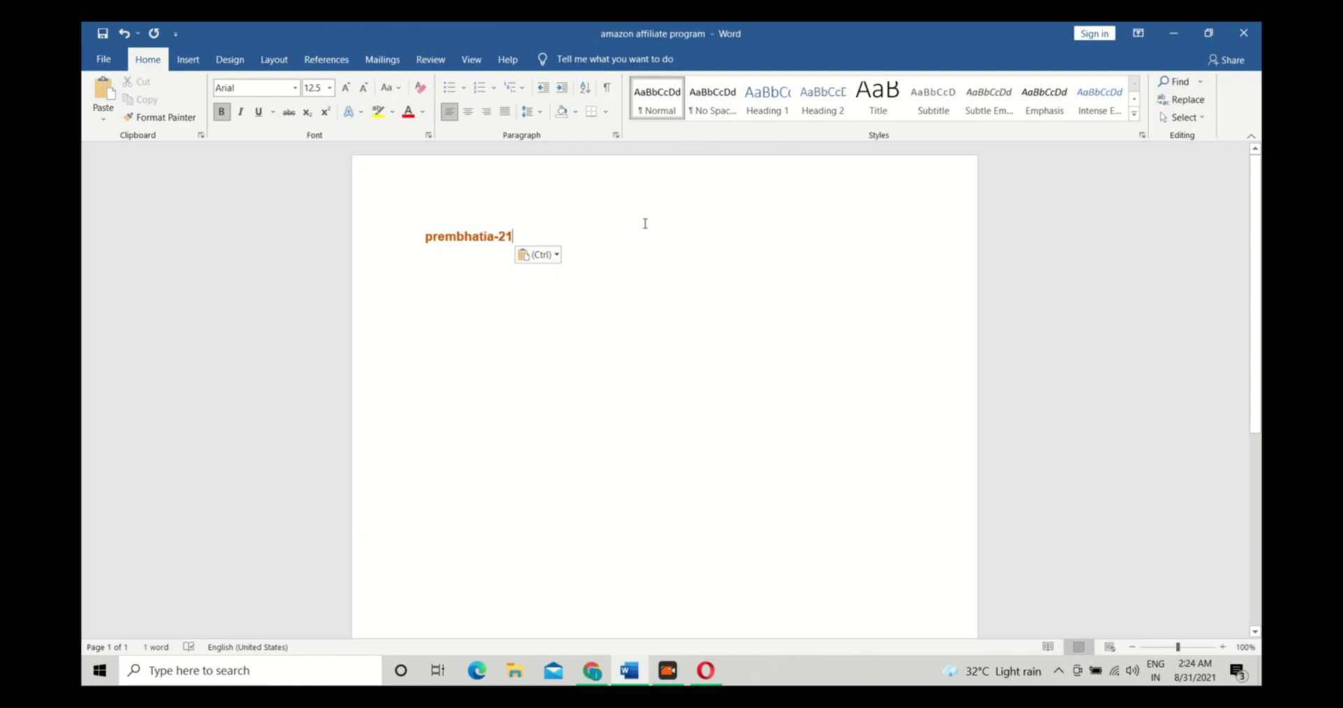
click(705, 671)
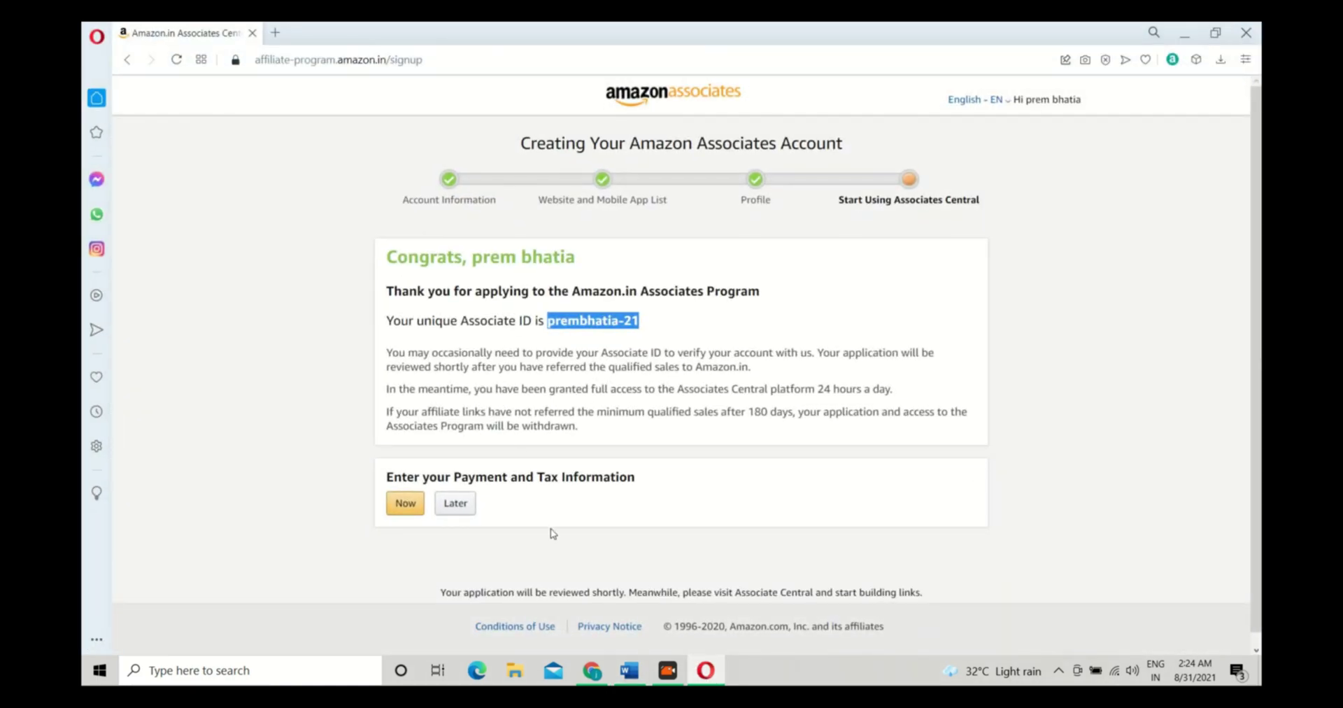
Choose to enter payment and tax information now from the congratulations page
click(553, 534)
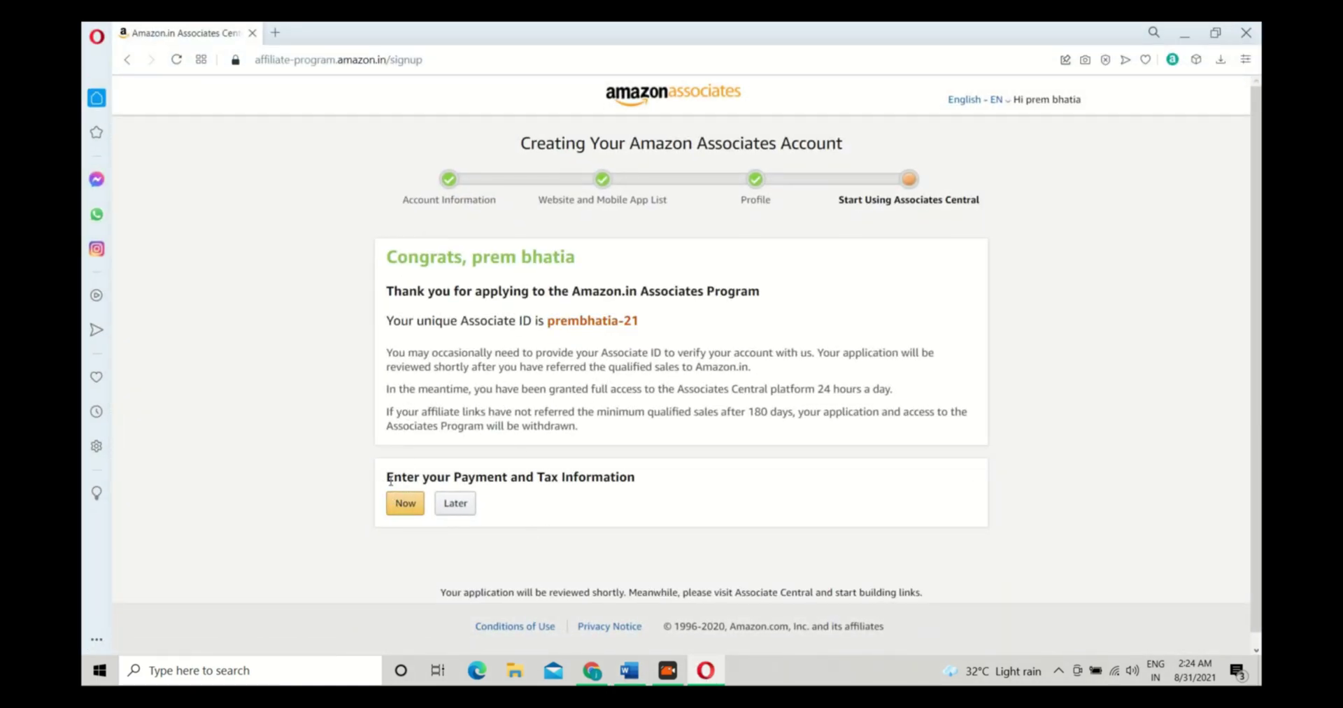
drag(401, 200, 988, 205)
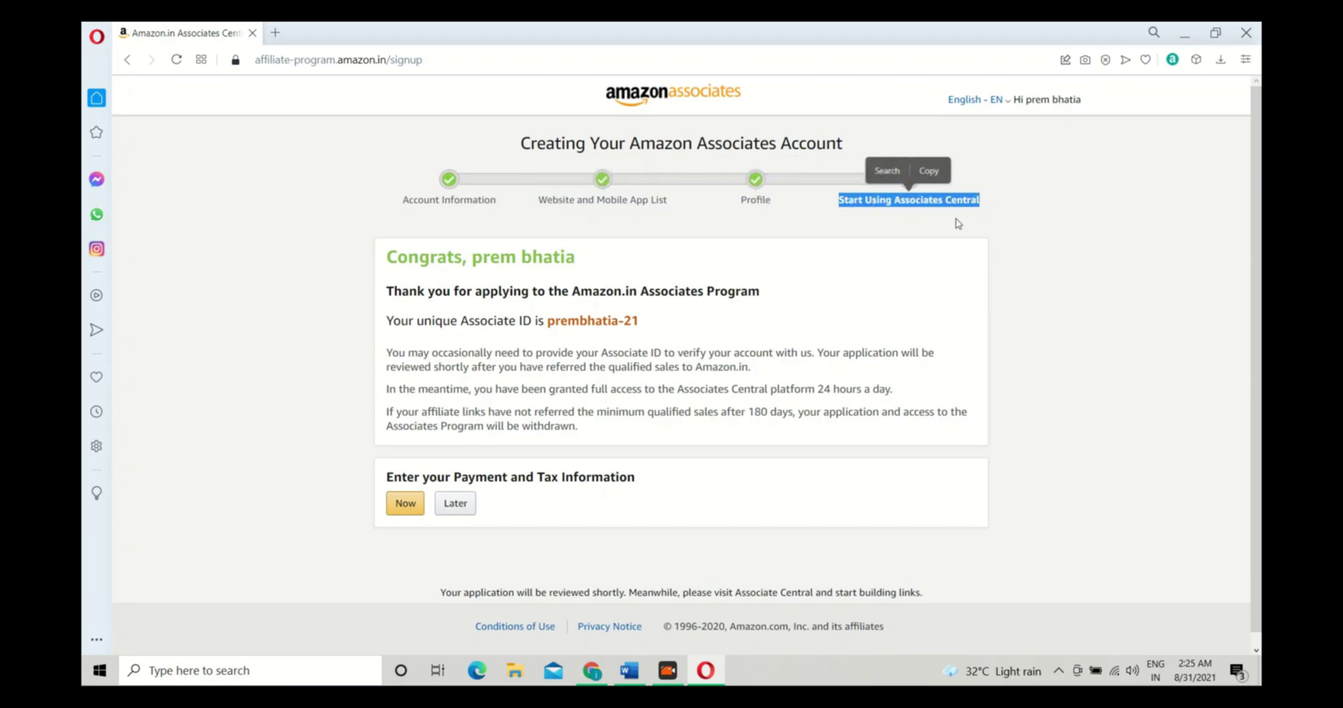
click(843, 256)
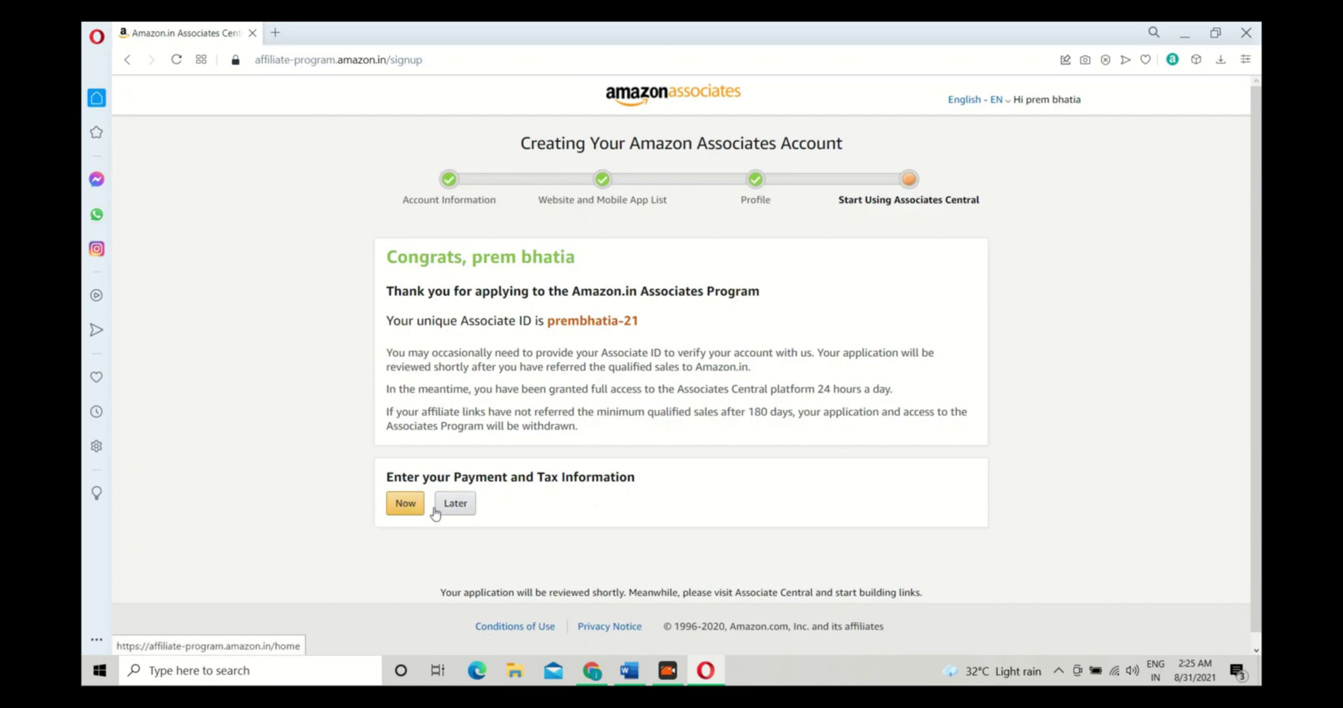
click(403, 504)
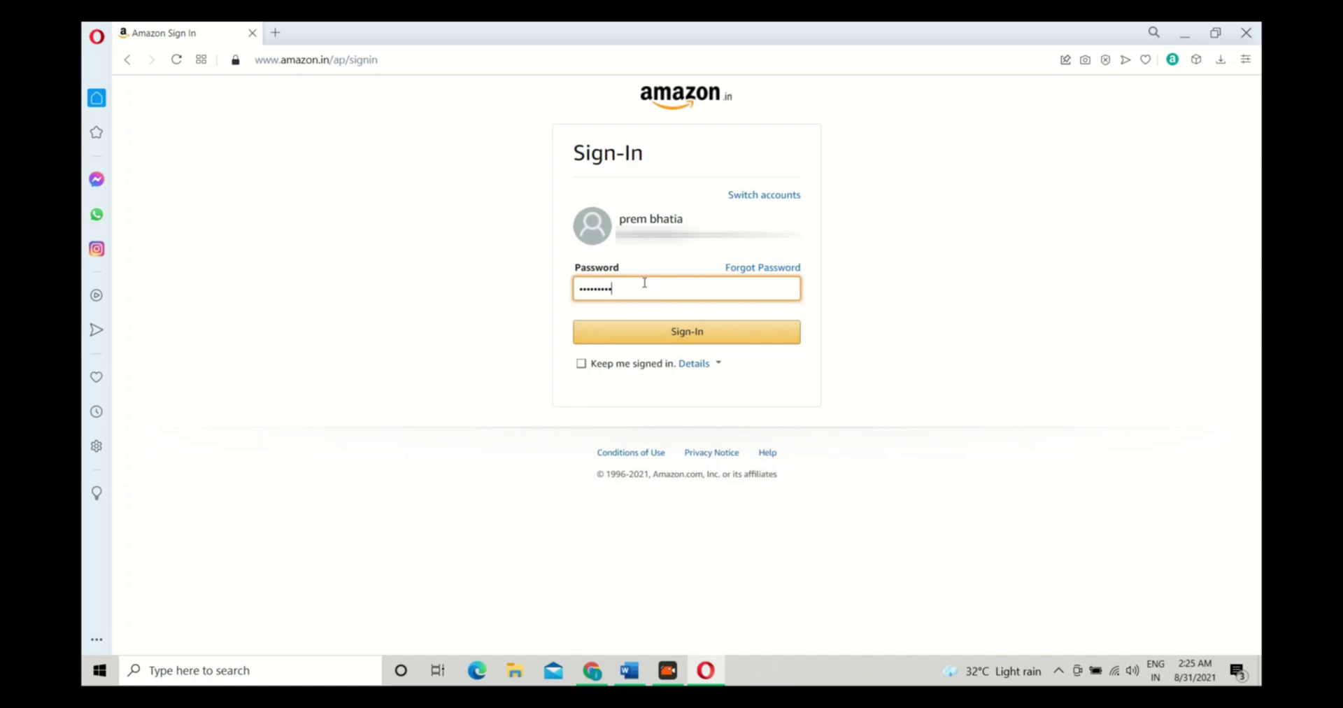
Sign in with the account password and verify with a one-time password sent to the mobile number
click(692, 332)
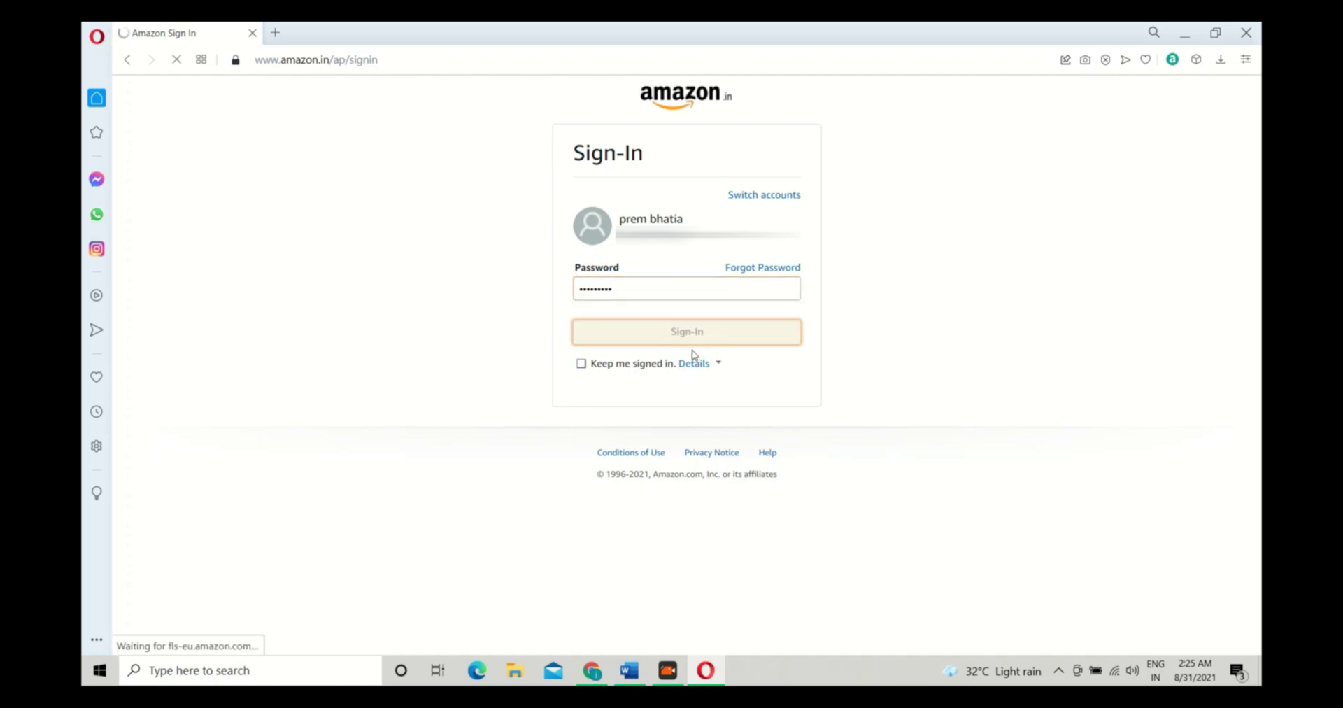
click(759, 270)
text(8)
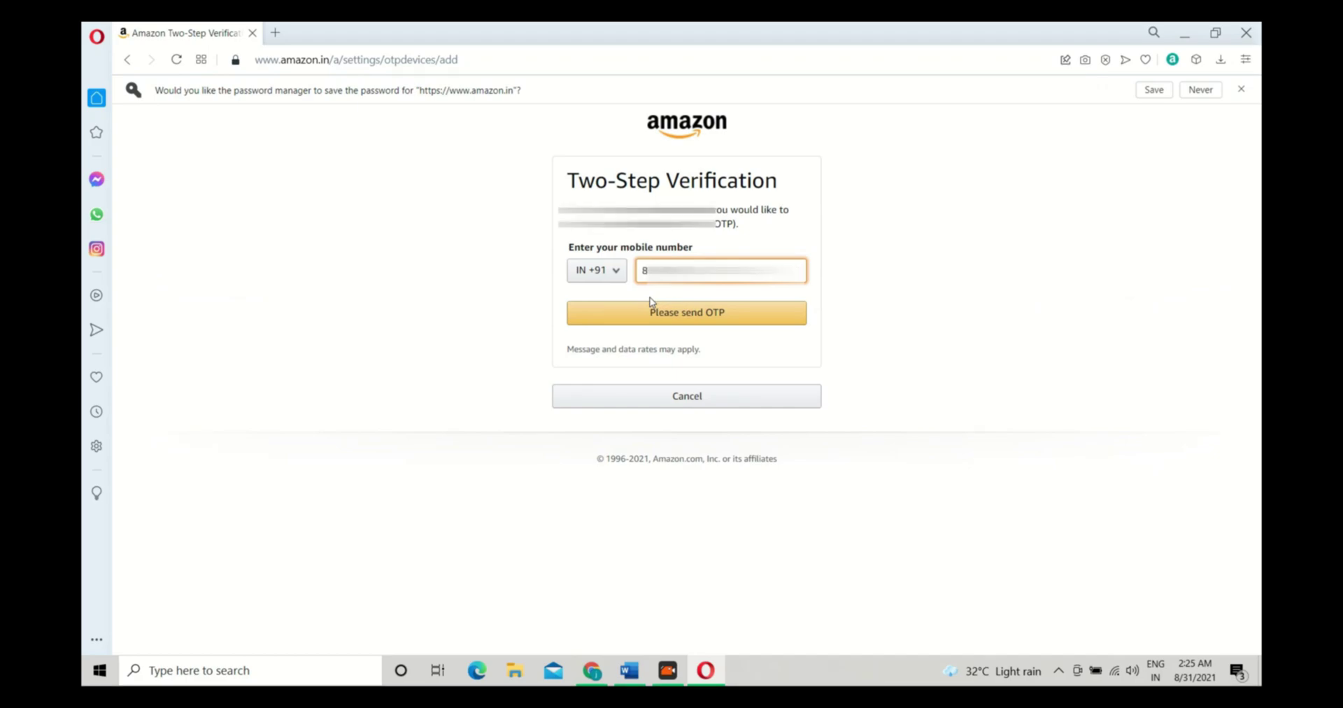
click(699, 313)
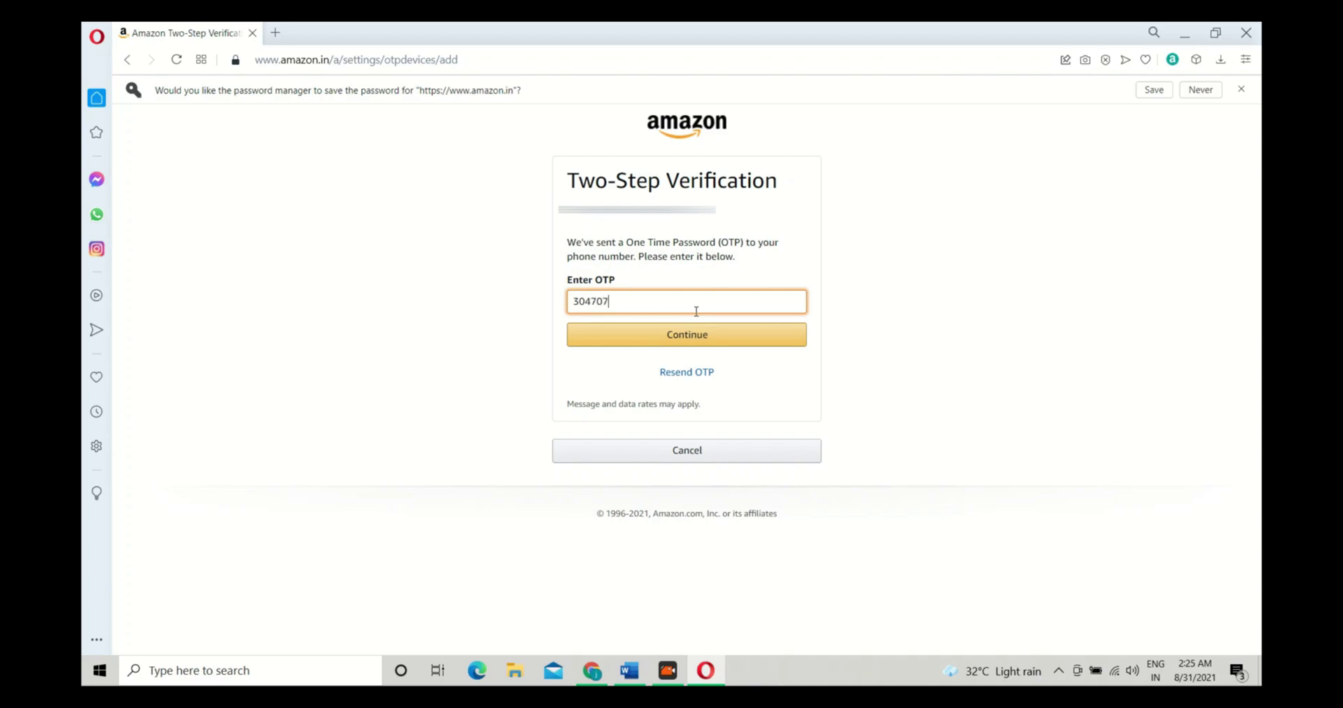
click(717, 336)
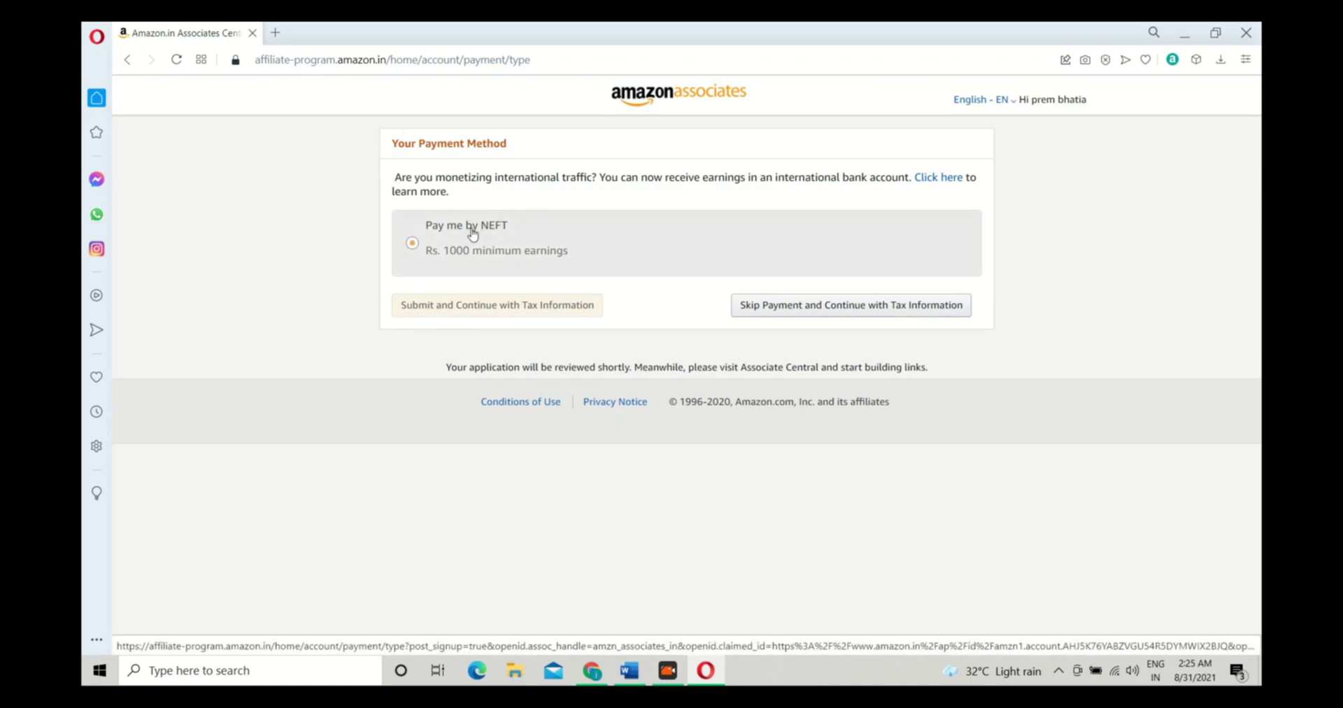
Choose Pay me by NEFT, look over the bank detail fields, then skip payment for tax information
click(412, 244)
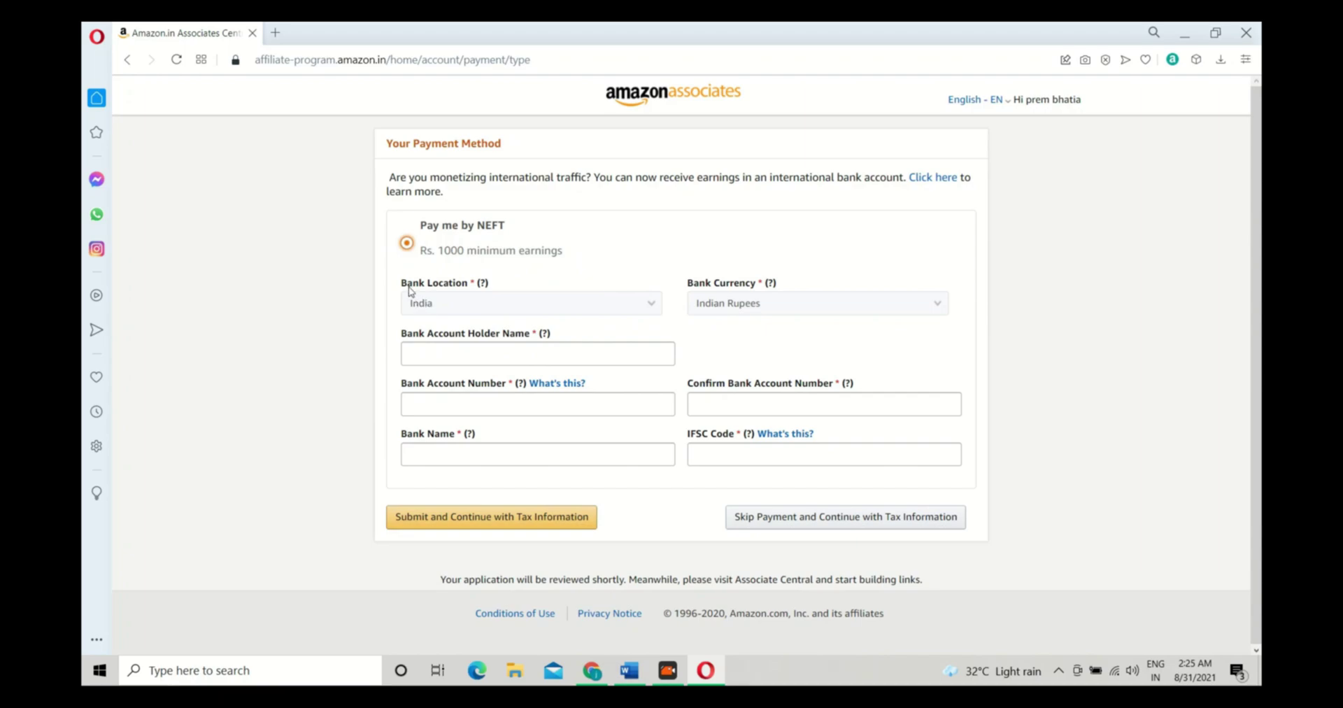
click(438, 352)
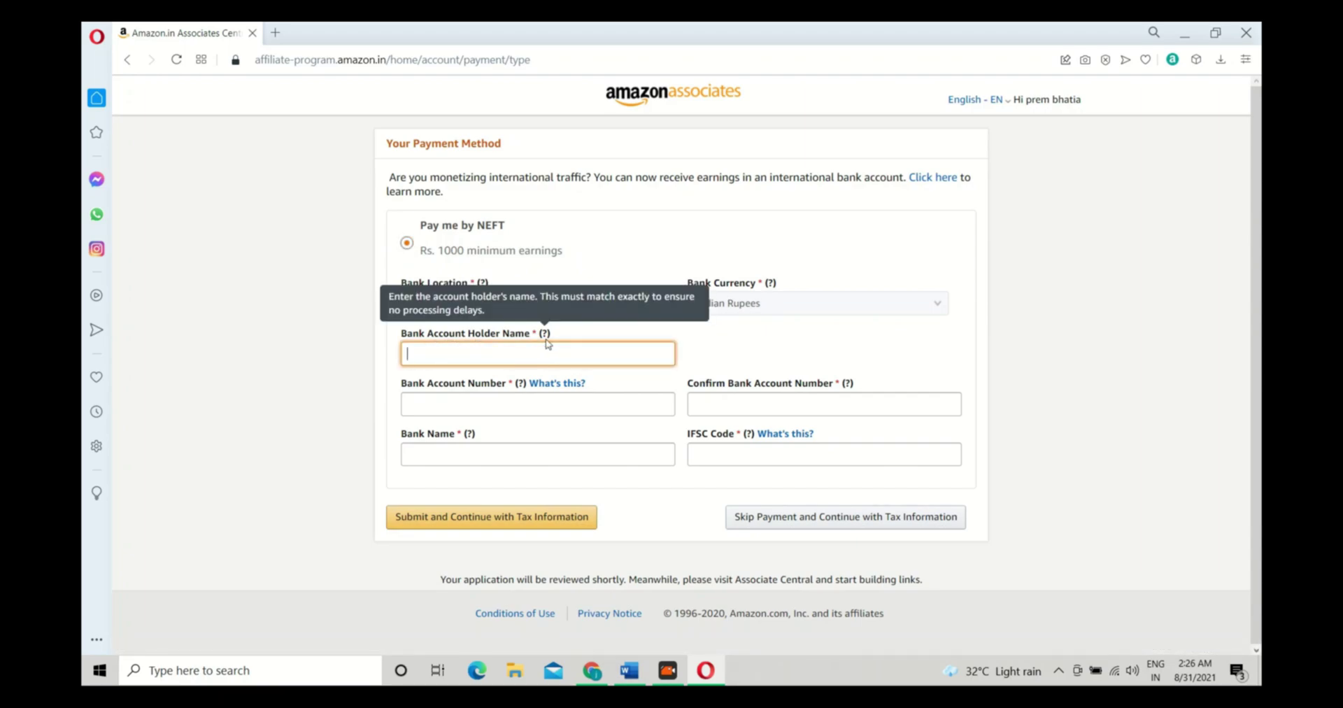
click(394, 388)
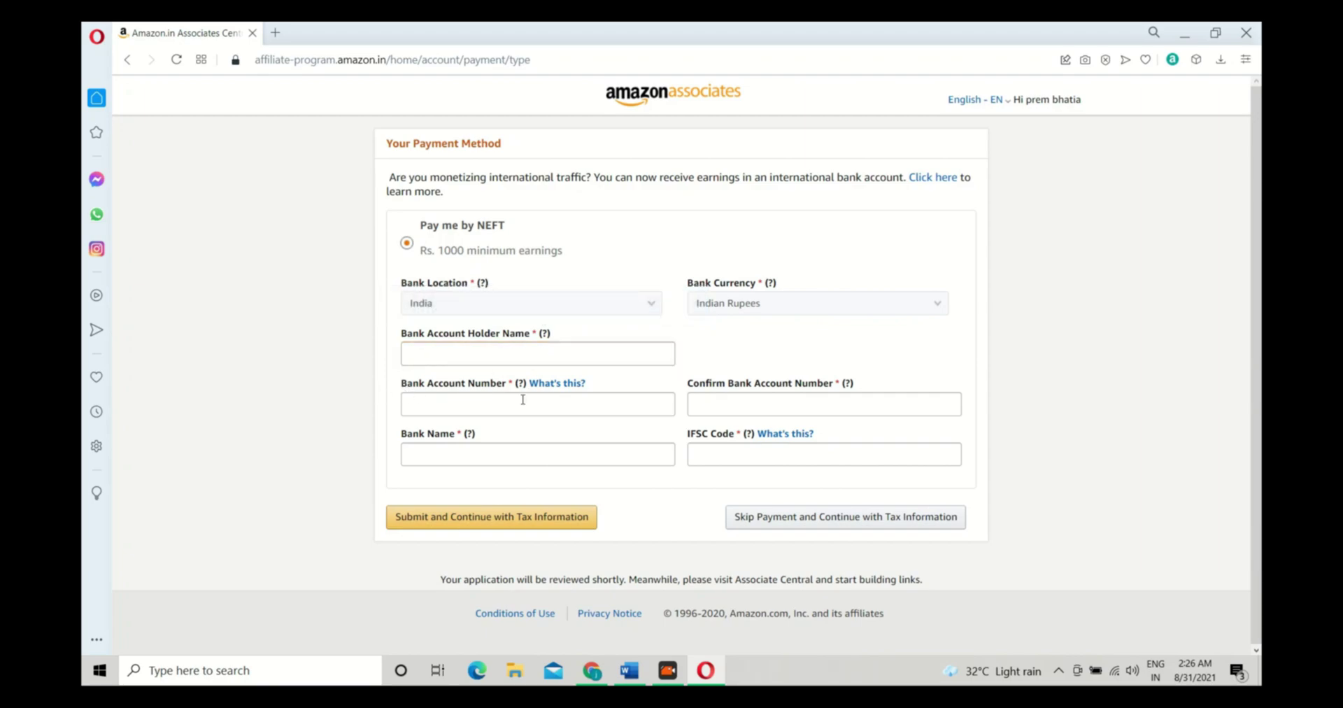
click(763, 397)
click(475, 455)
click(805, 458)
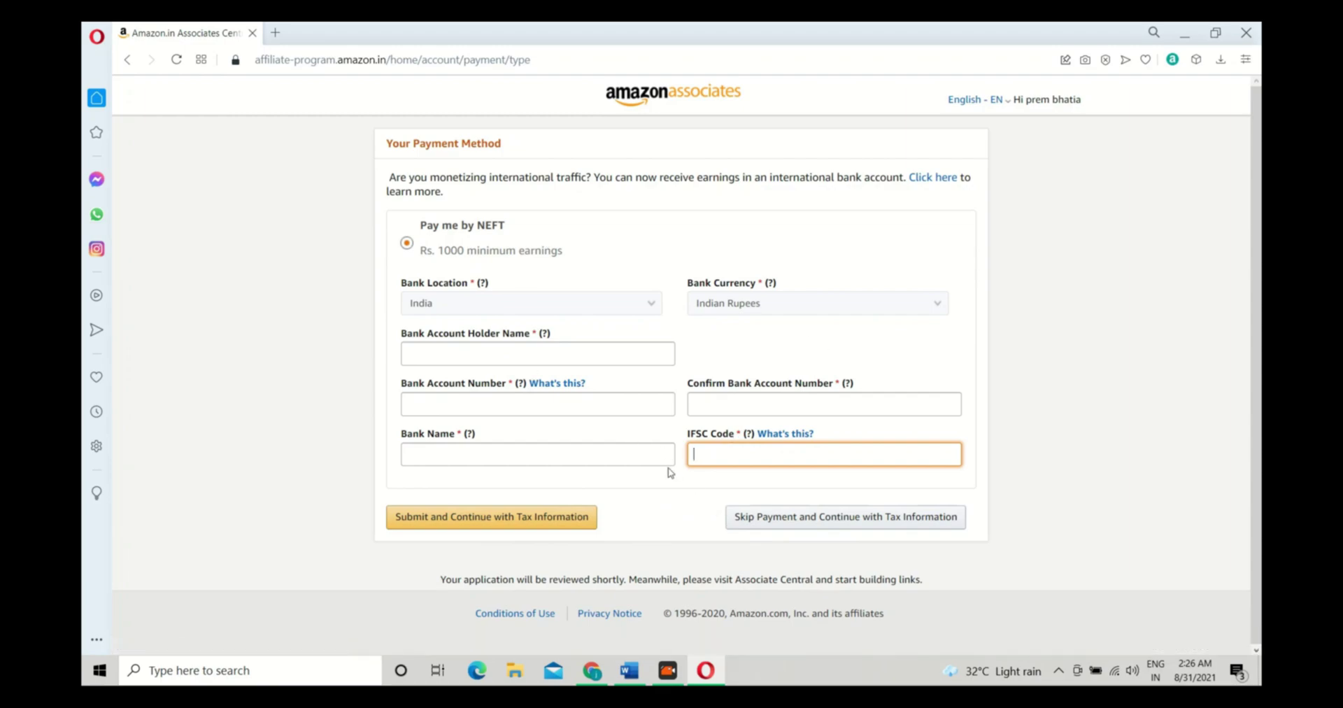
click(786, 522)
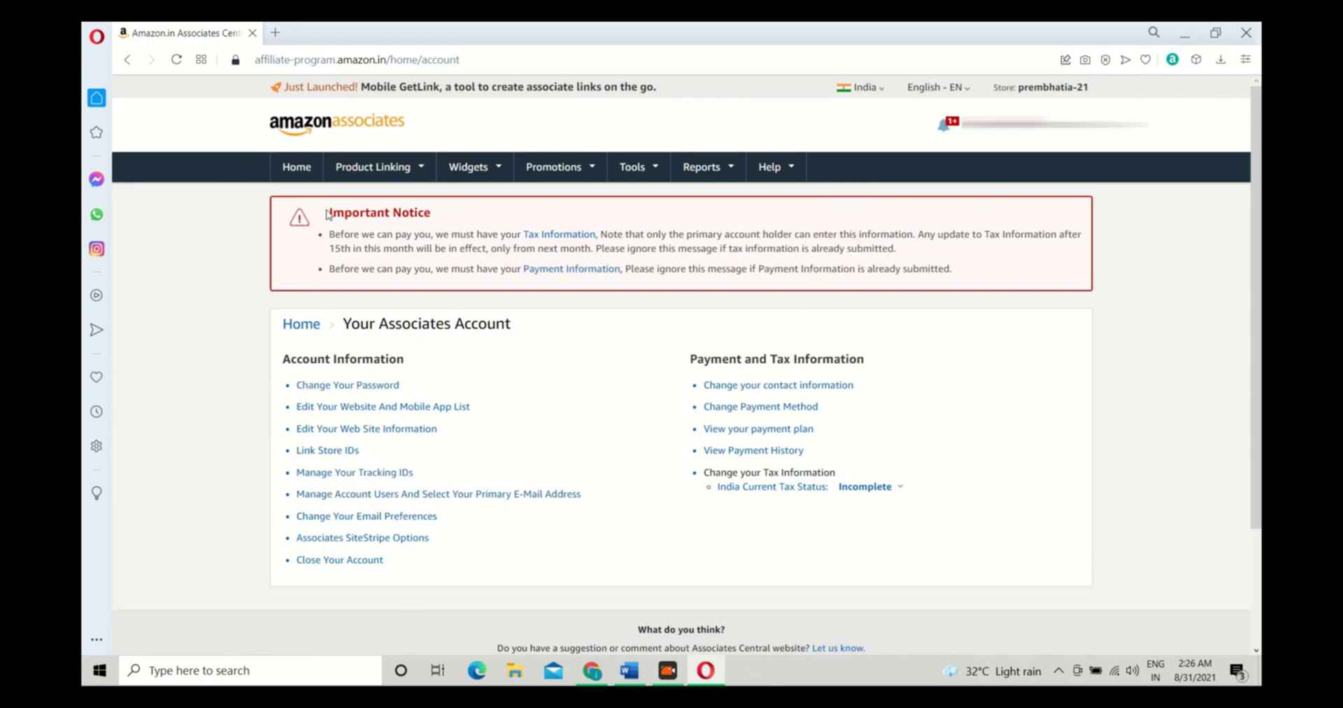
Read the Incomplete India tax status explanation and open the PAN and GST Information form
drag(332, 209, 1029, 285)
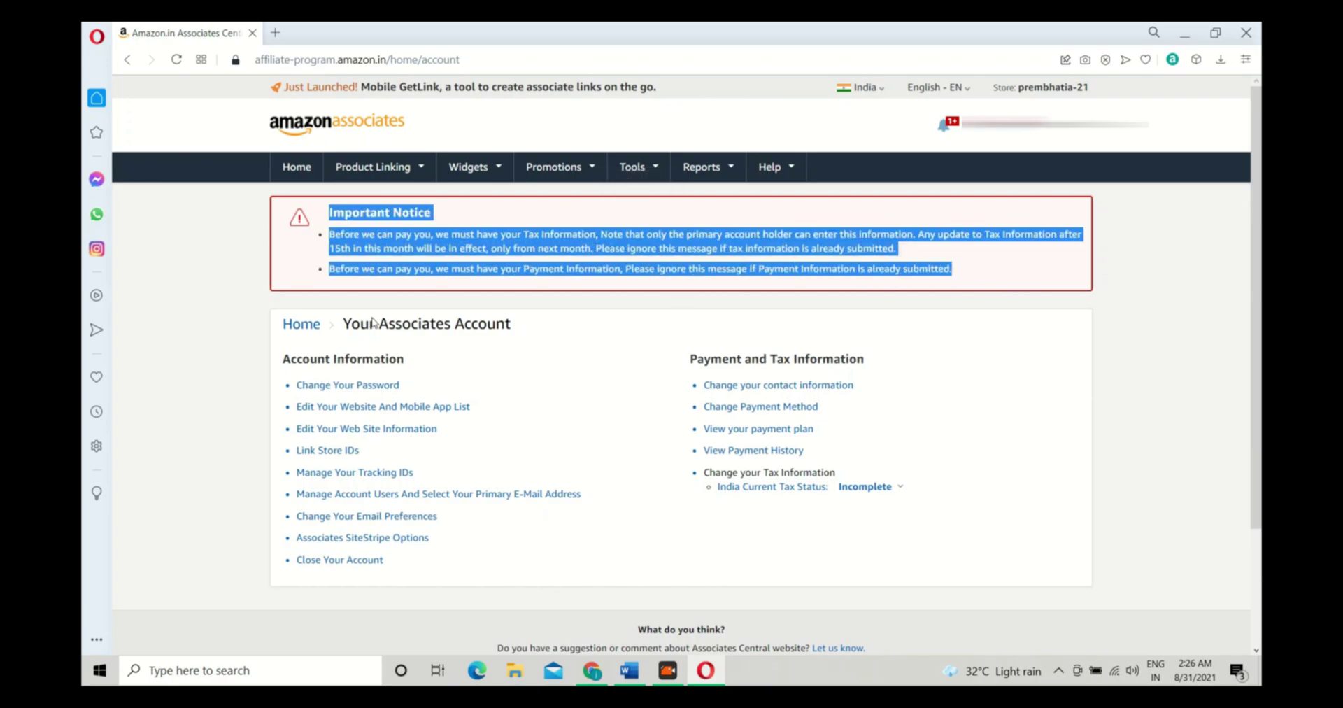
click(330, 211)
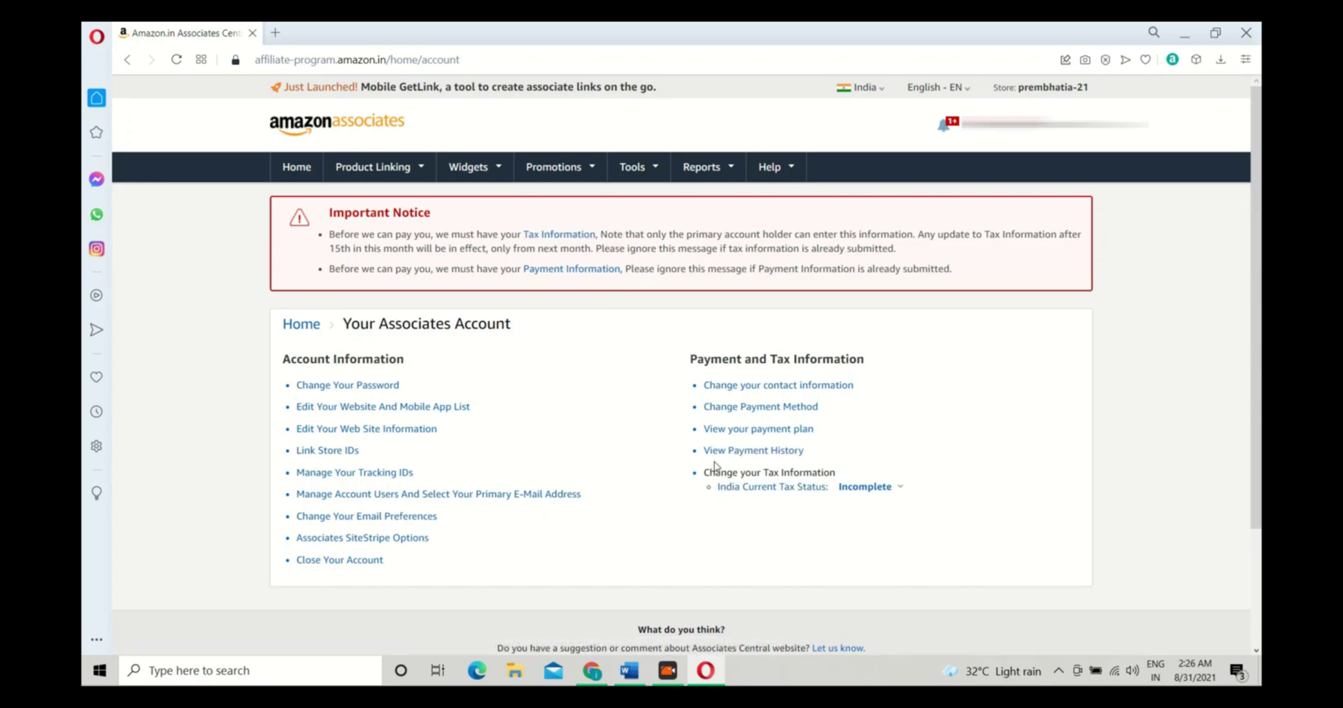
drag(700, 506, 840, 498)
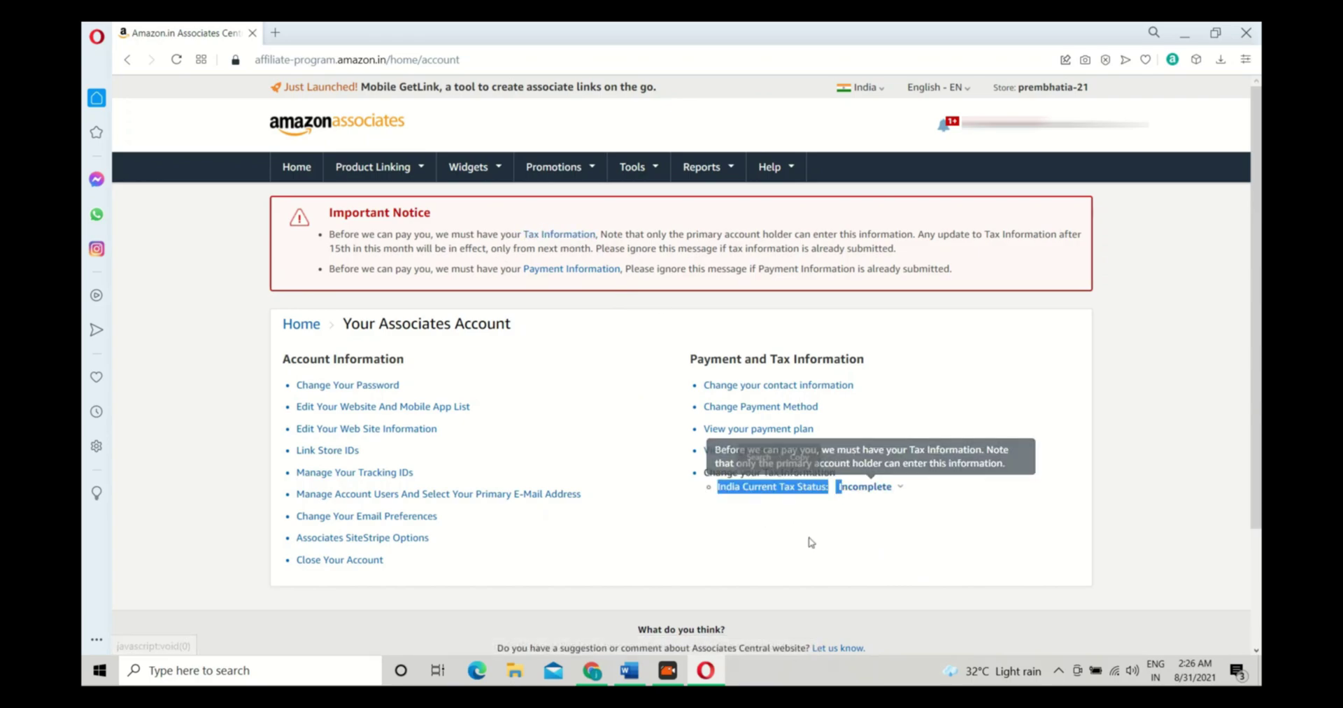
click(733, 521)
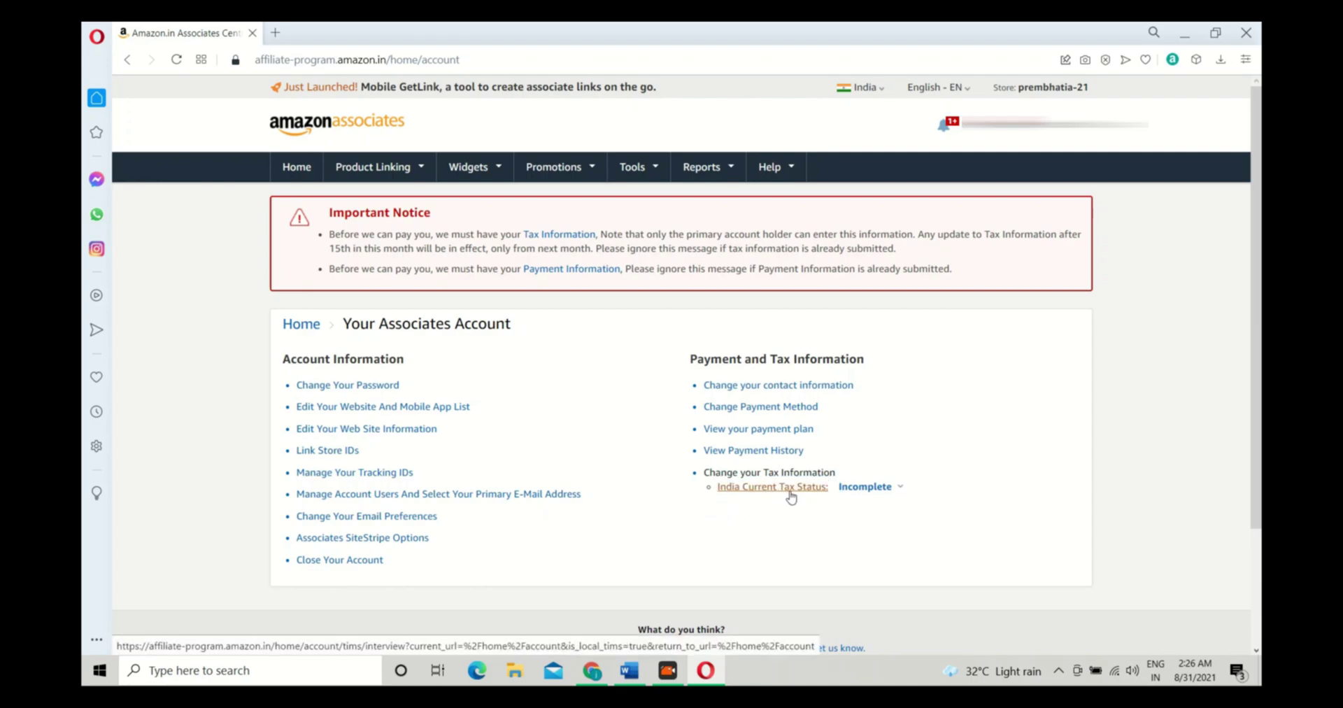
mouse_move(863, 492)
click(791, 493)
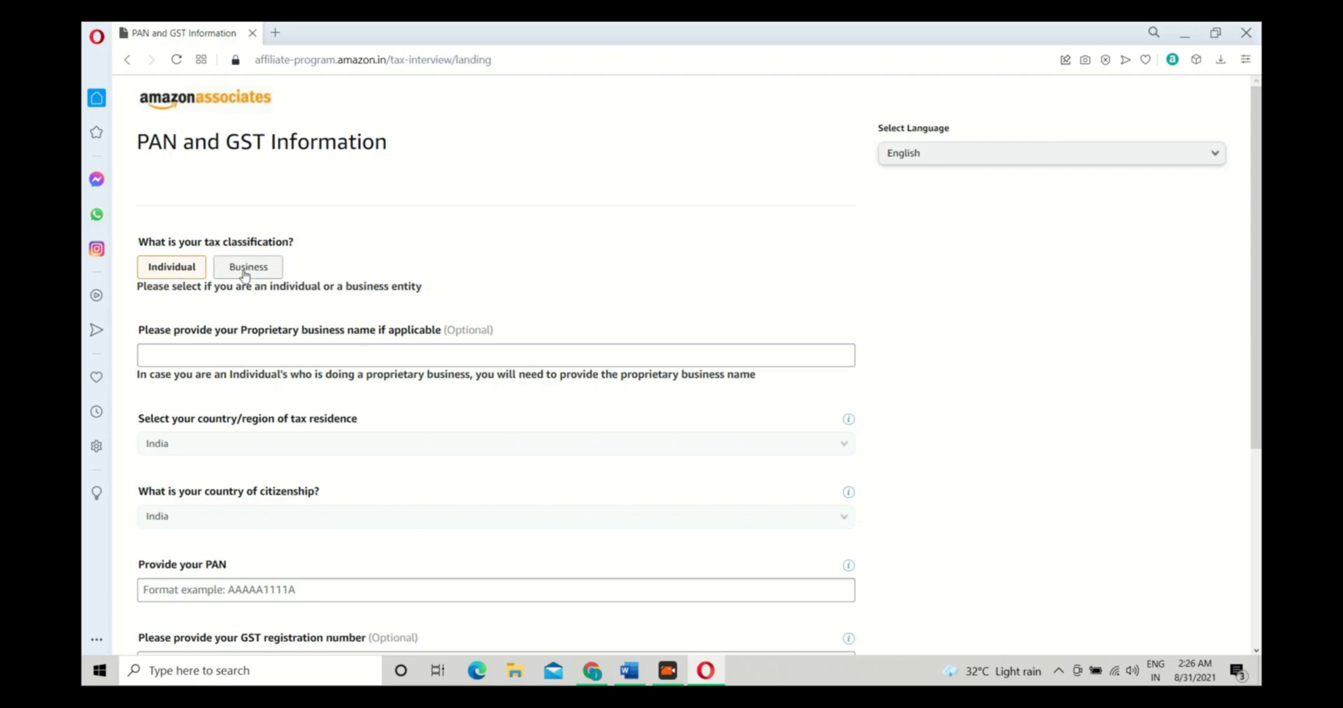
Look through the form's business name, PAN, GST registration number and signature fields
scroll(183, 336, down, 1)
scroll(228, 248, down, 1)
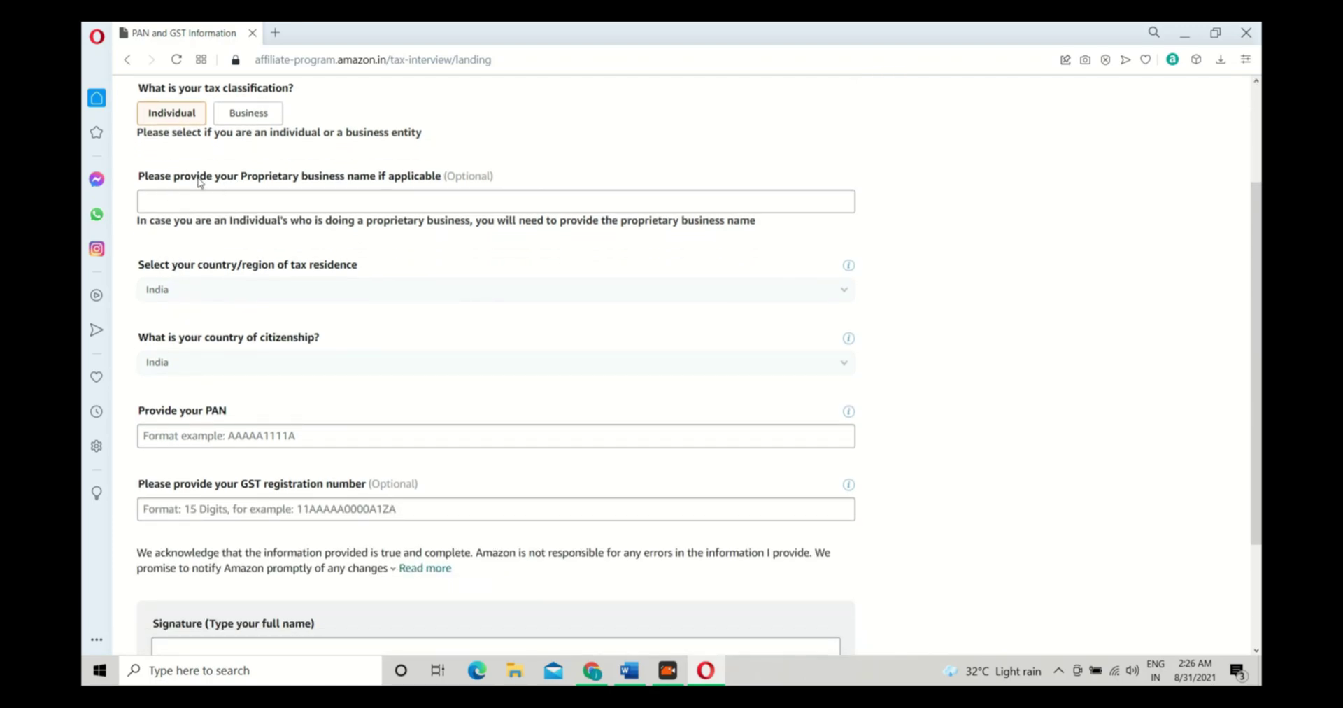
drag(204, 181, 412, 181)
click(273, 198)
scroll(188, 354, down, 2)
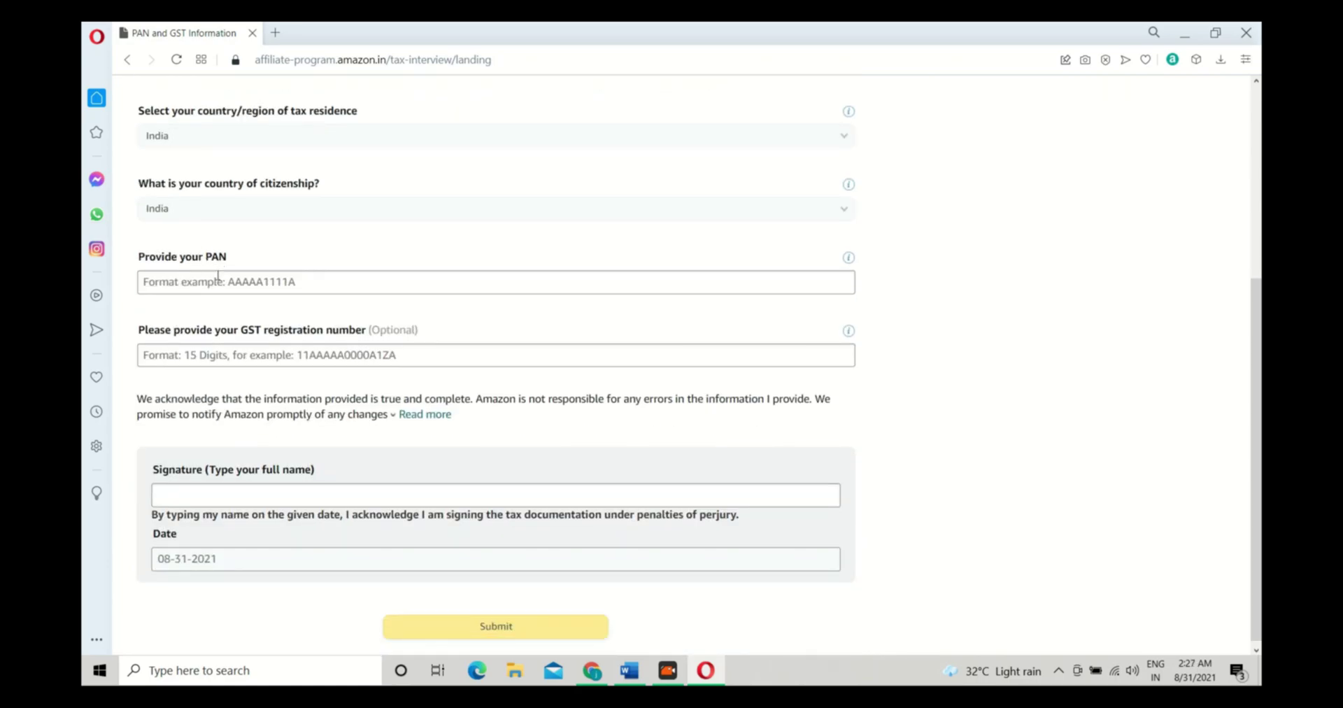
click(221, 284)
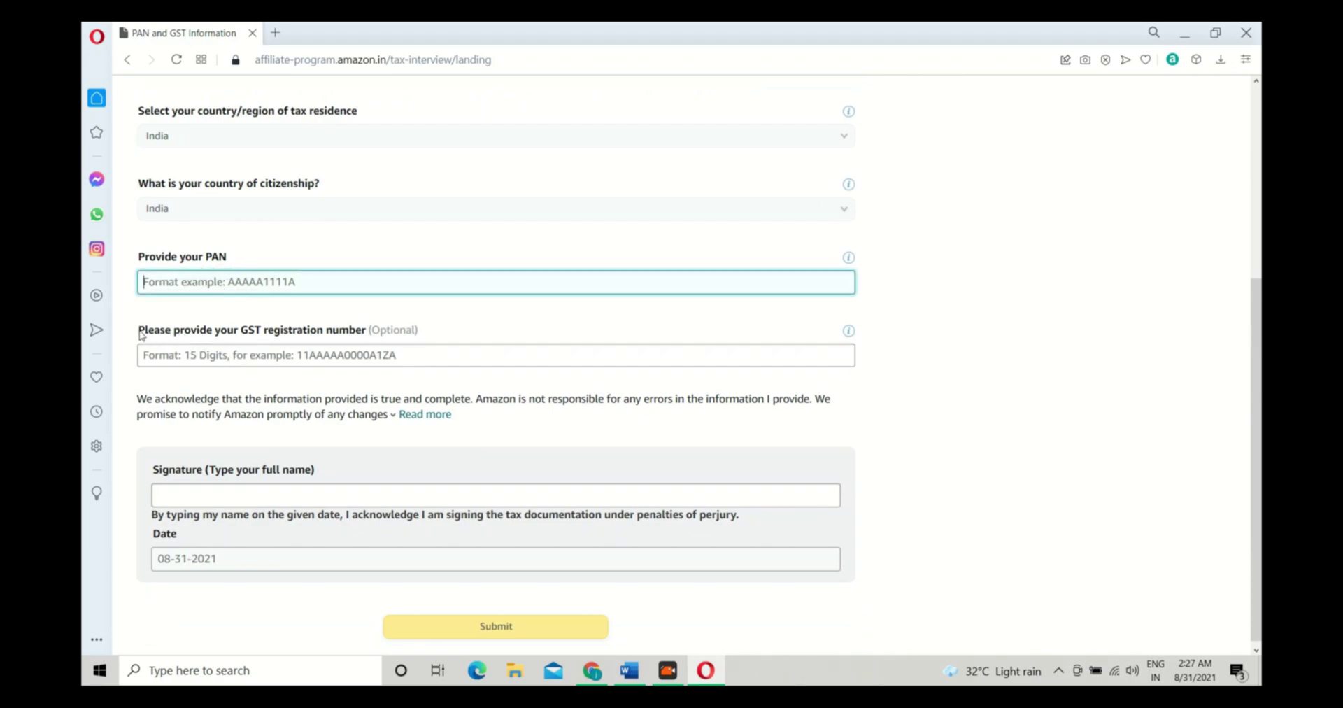
click(294, 359)
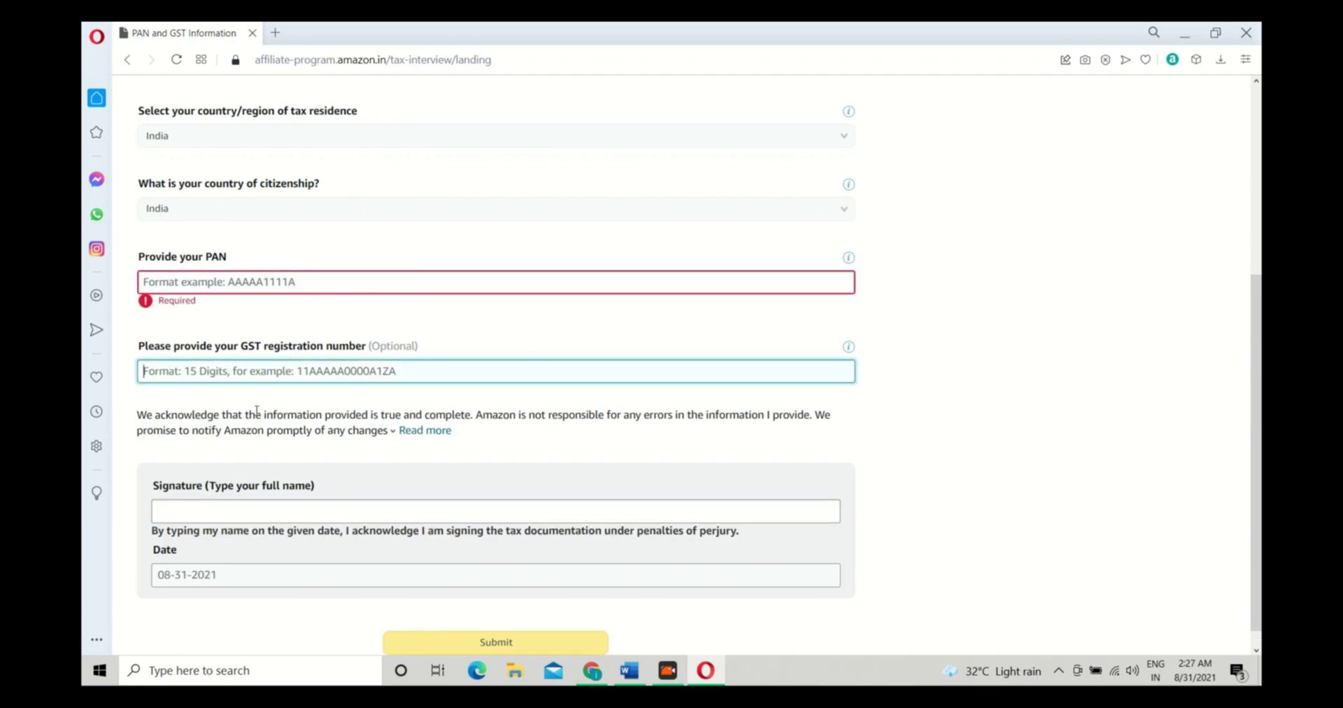
click(231, 414)
scroll(203, 462, down, 1)
click(190, 490)
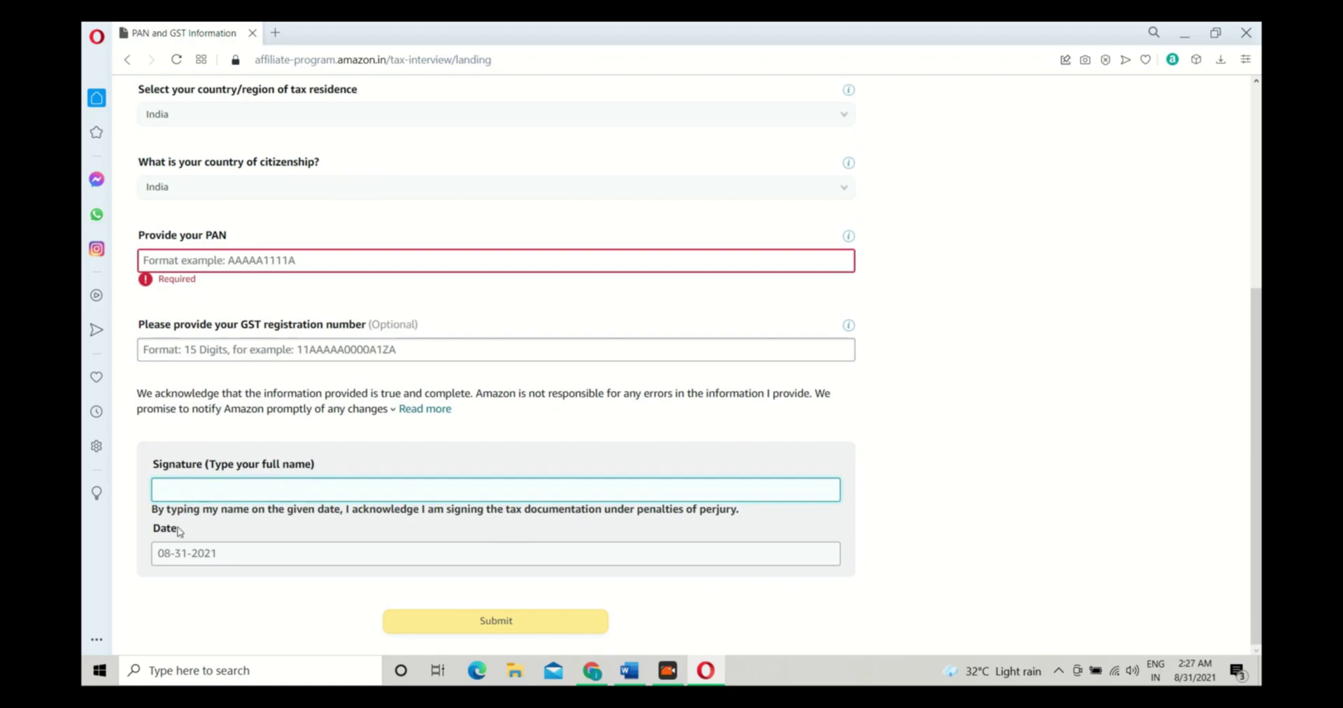
Leave the PAN form unsubmitted and go back to the Your Associates Account page
scroll(687, 541, up, 5)
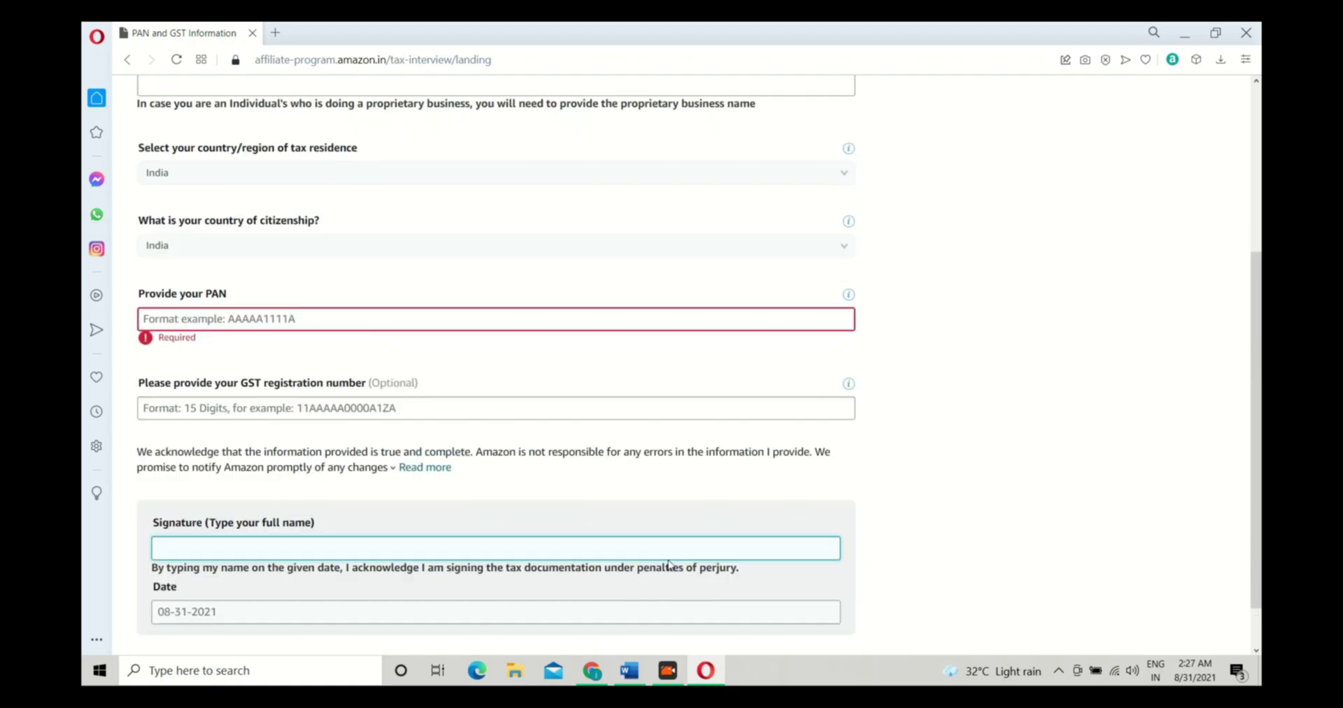
scroll(929, 467, down, 3)
scroll(929, 467, down, 2)
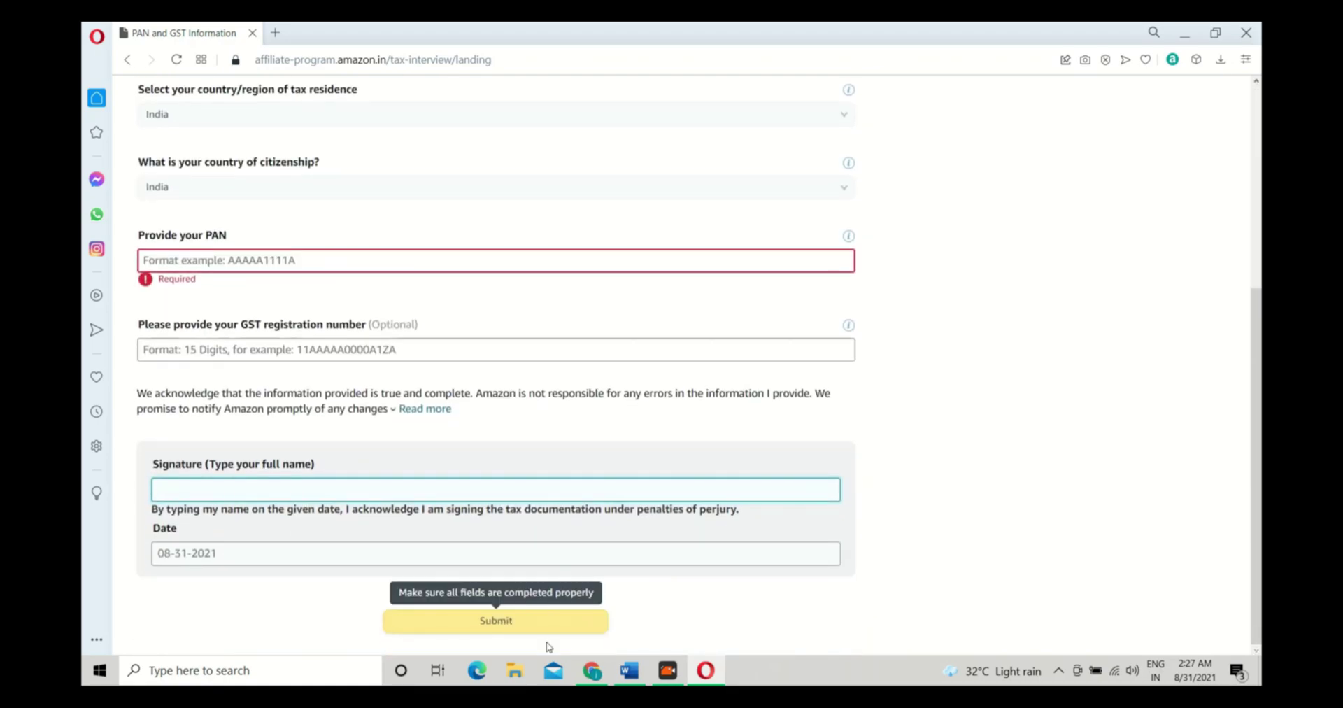
scroll(549, 490, up, 3)
click(126, 61)
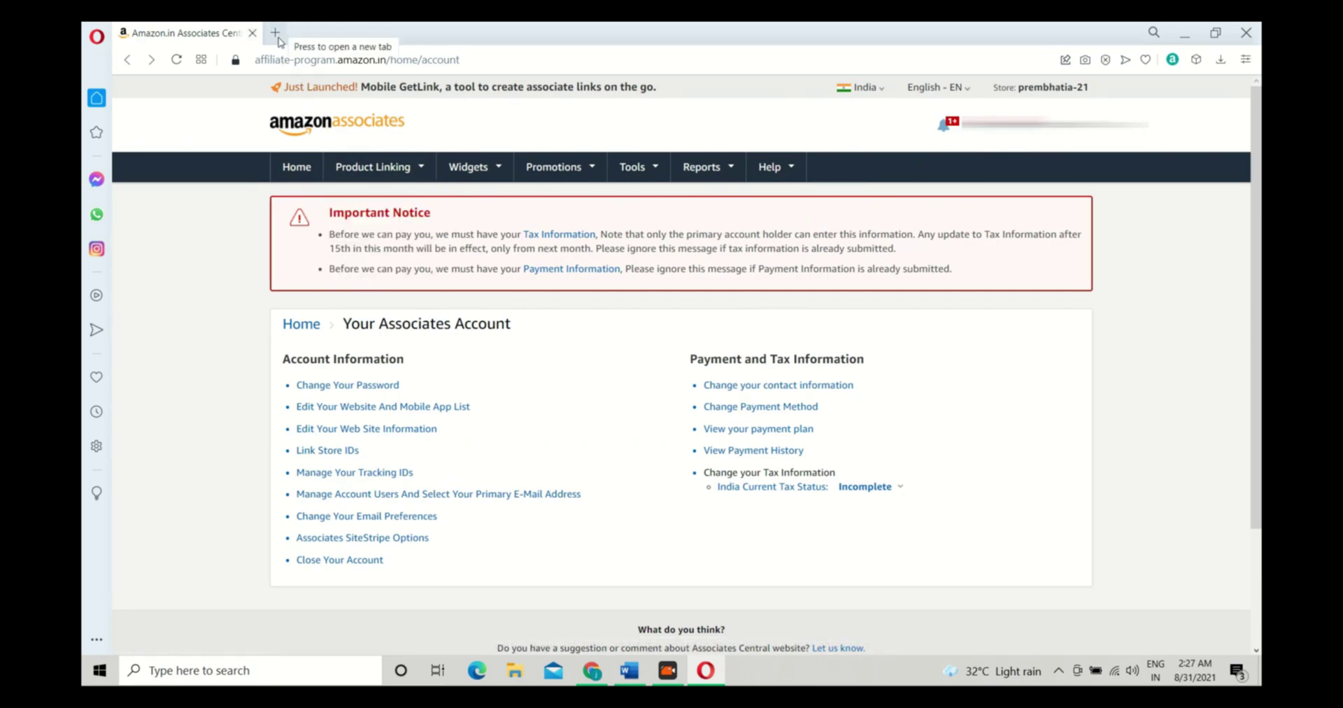
Load amazon.in in a new browser tab
click(277, 37)
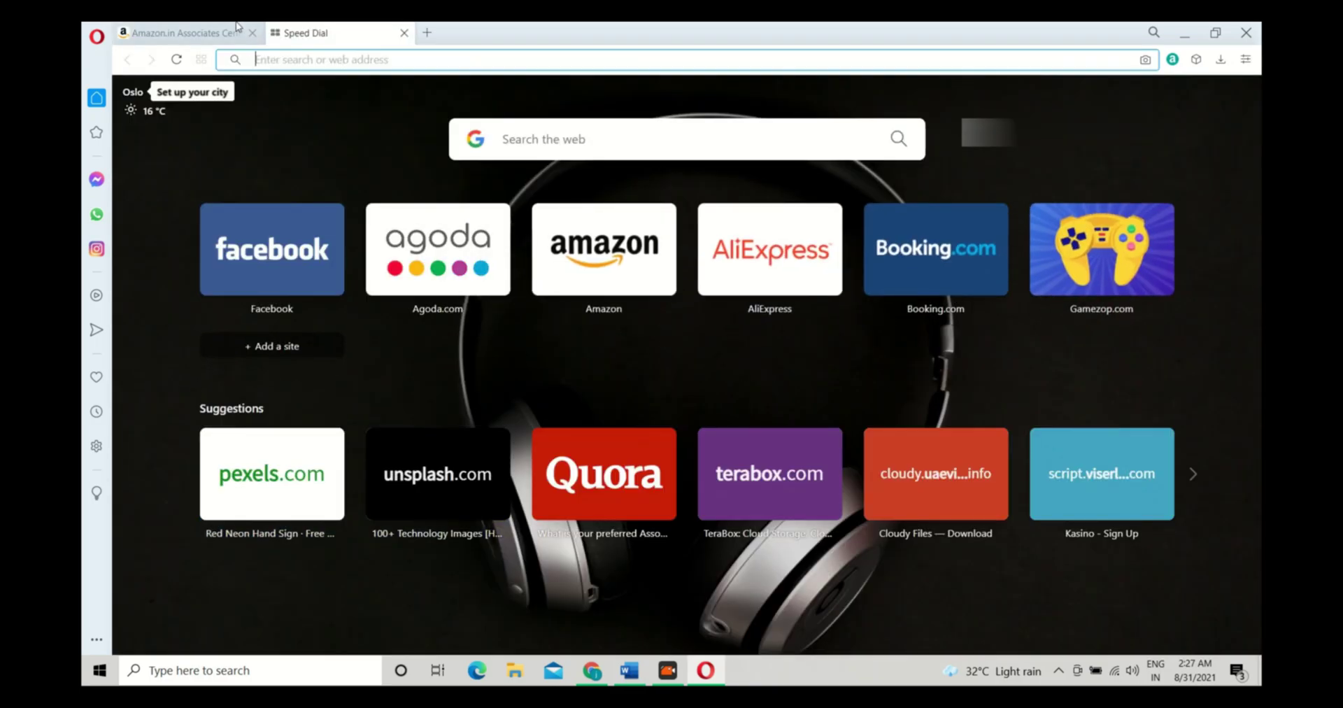
text(amazon.in)
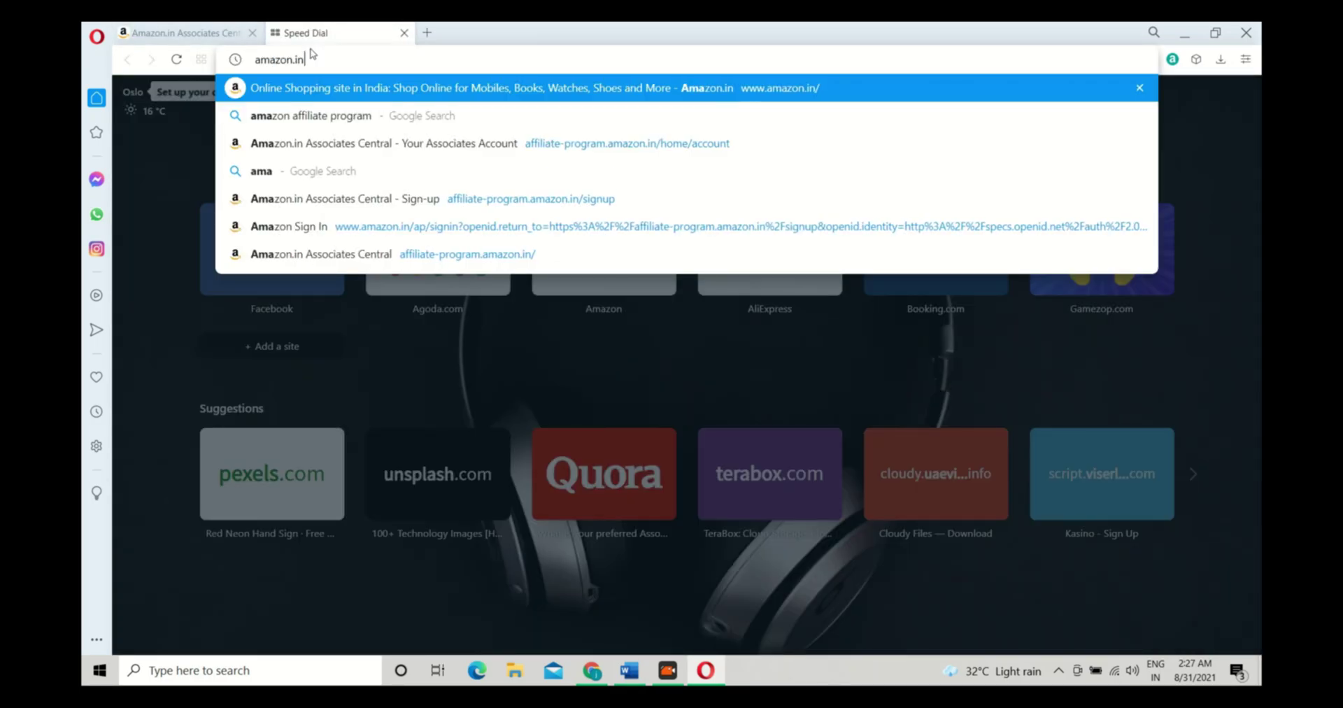
key(Return)
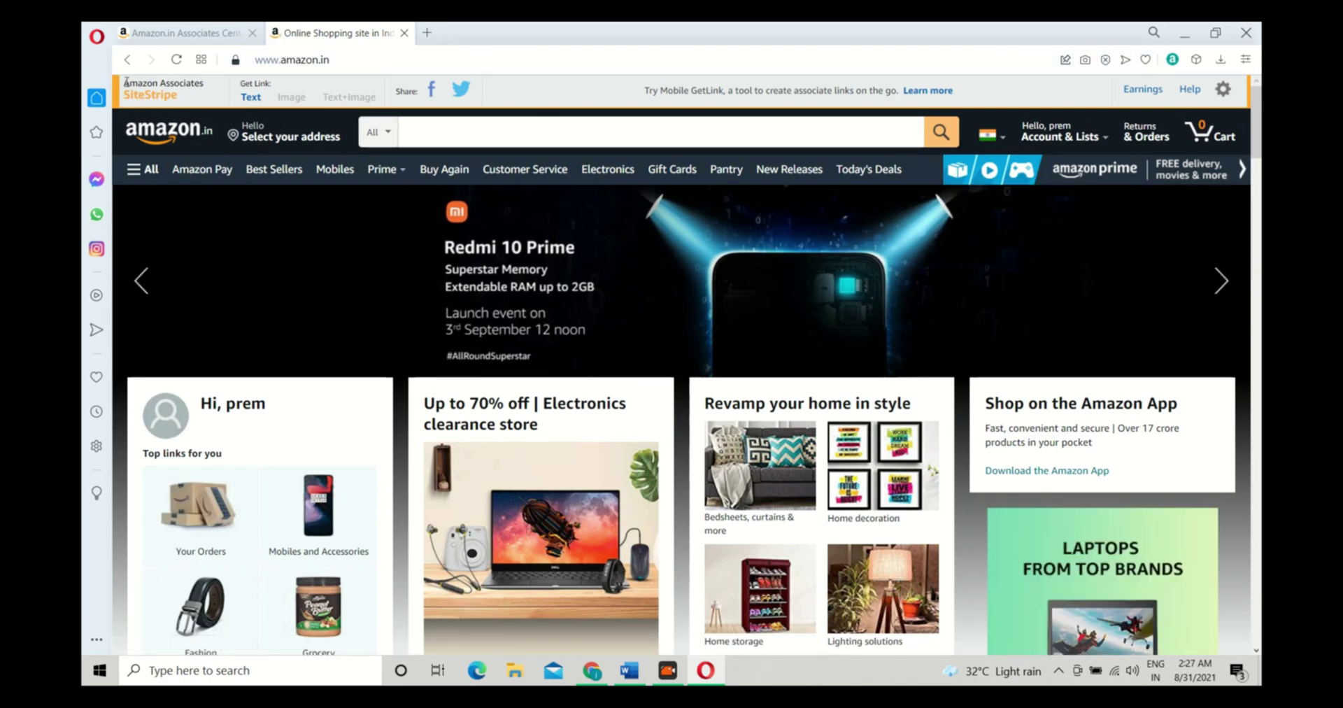
Browse the Amazon.in home page to the Nokia G20 '3 day battery life' deal listing
drag(138, 88, 156, 95)
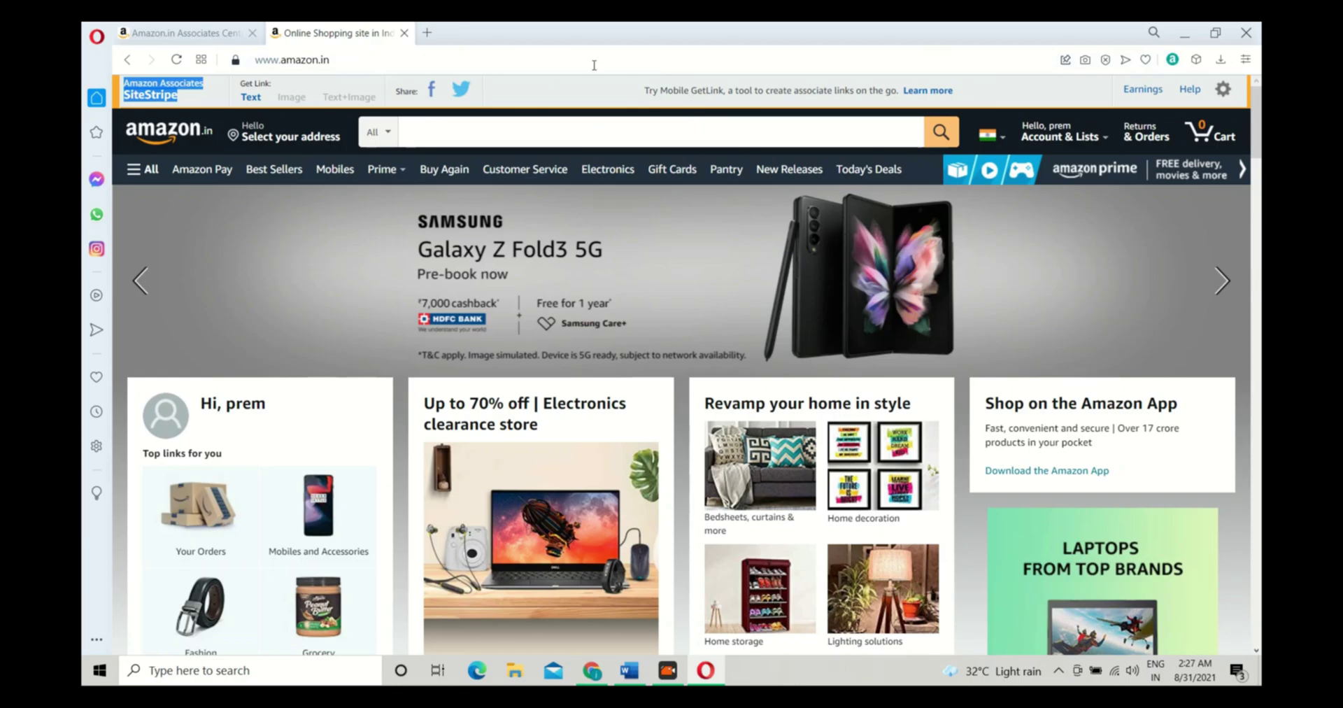
click(573, 119)
scroll(679, 321, down, 5)
scroll(678, 320, up, 5)
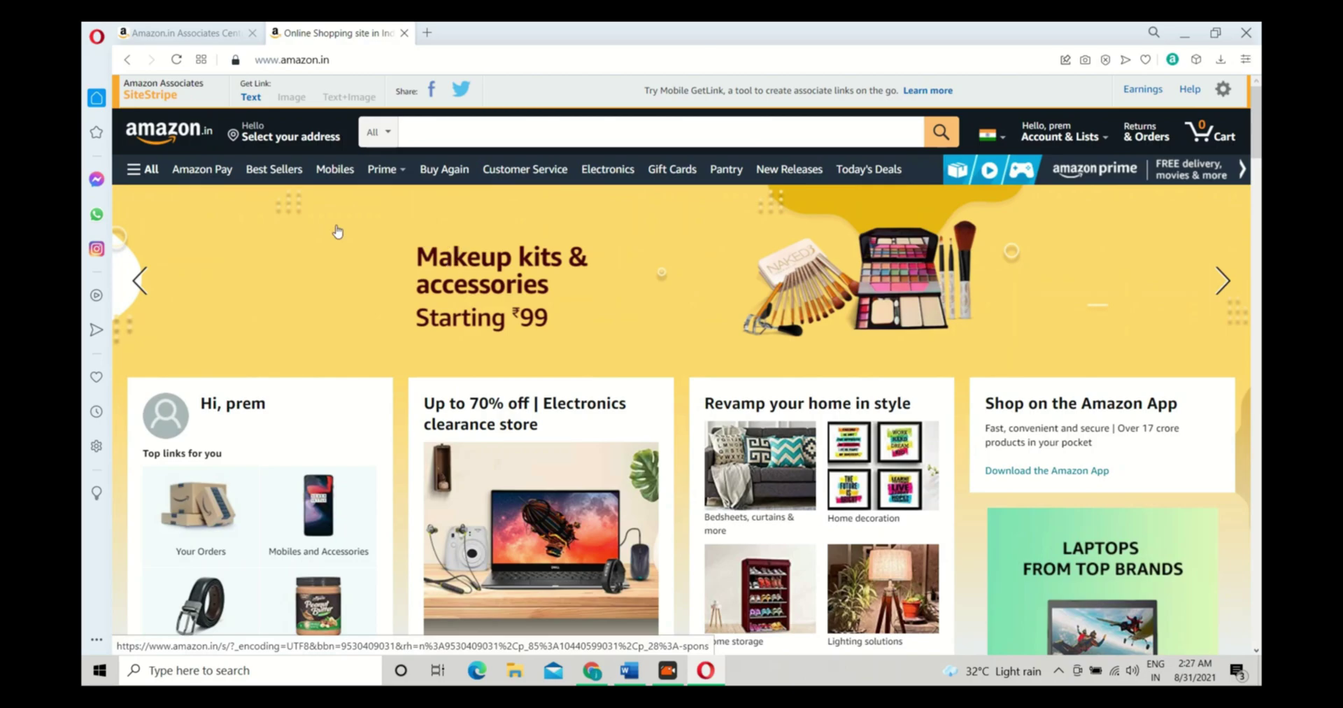
scroll(443, 476, down, 2)
scroll(443, 476, down, 1)
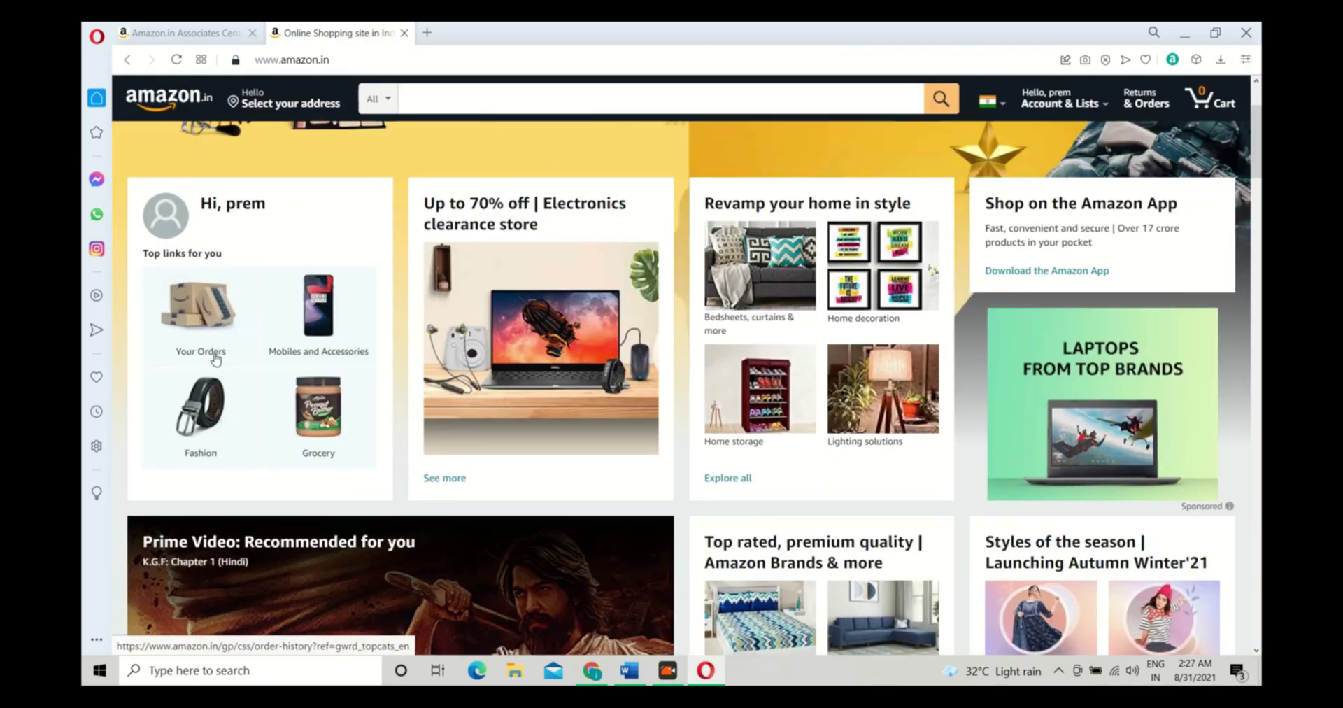
scroll(778, 353, down, 6)
scroll(805, 363, down, 2)
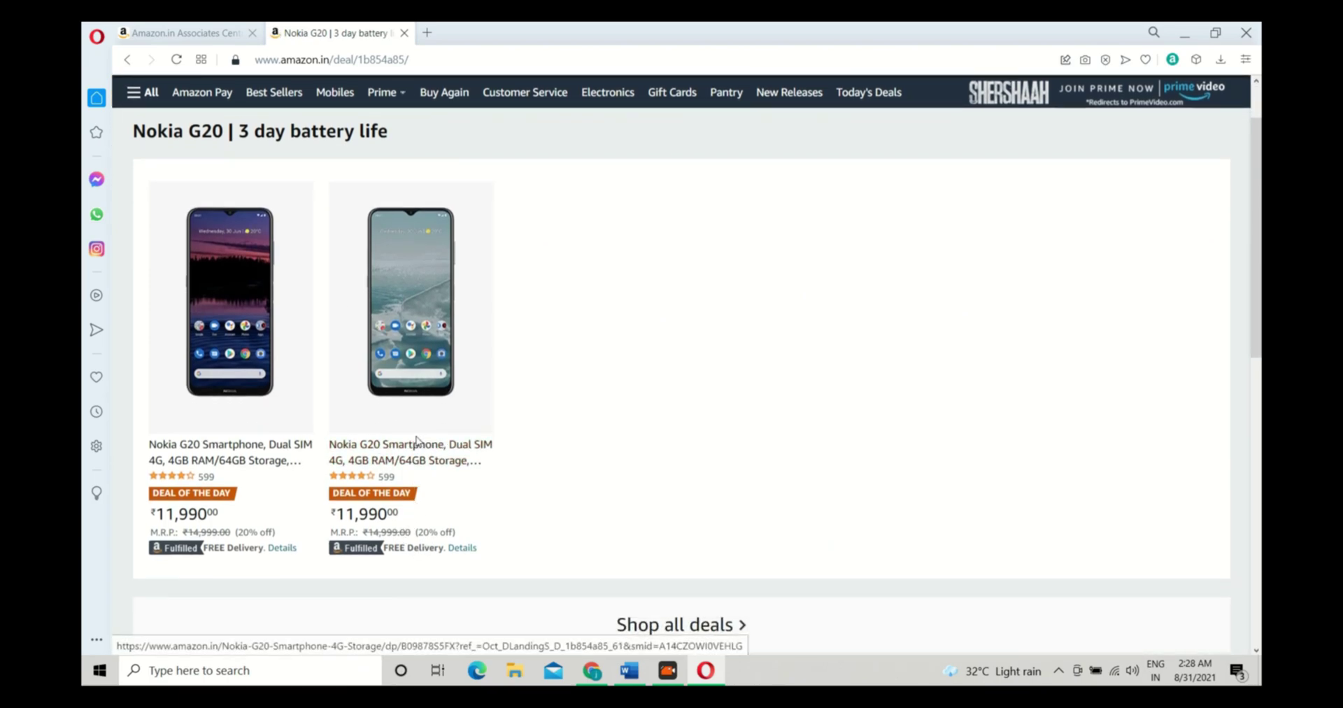
Open the silver Nokia G20 Smartphone (4GB RAM/64GB) product page priced ₹11,990
click(420, 449)
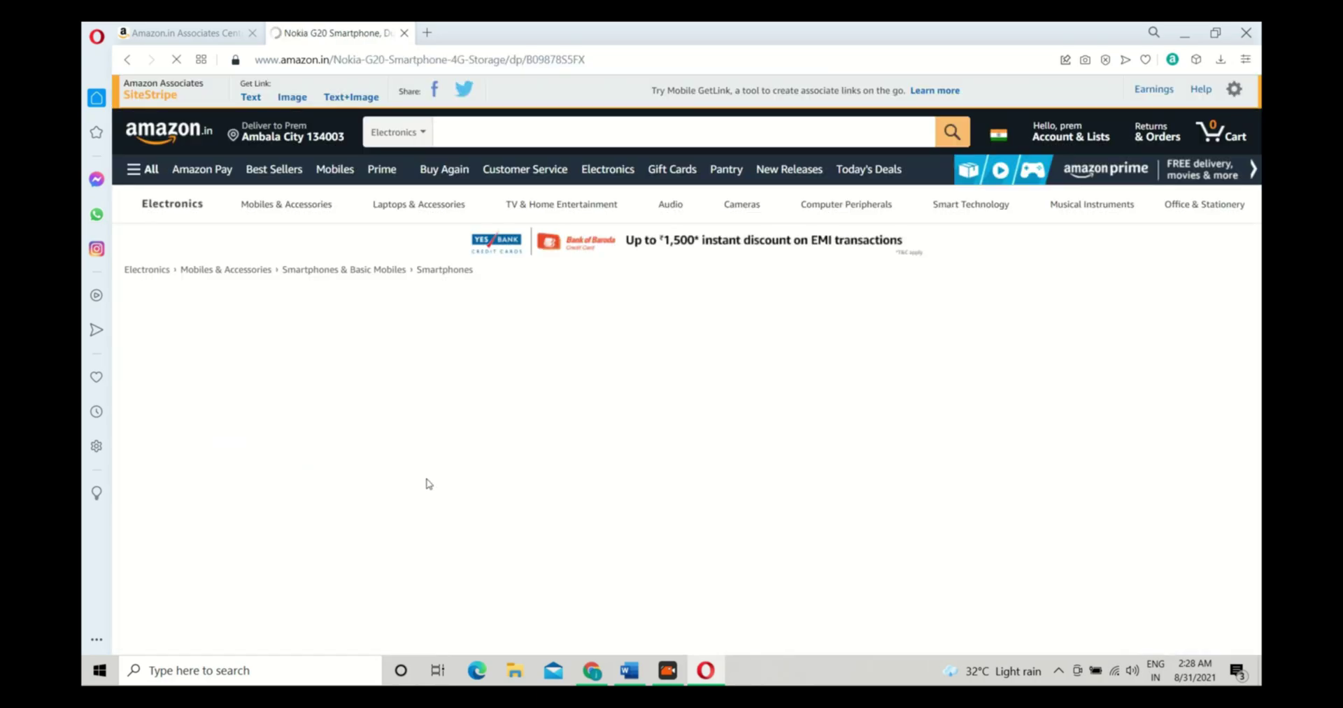
scroll(480, 391, down, 2)
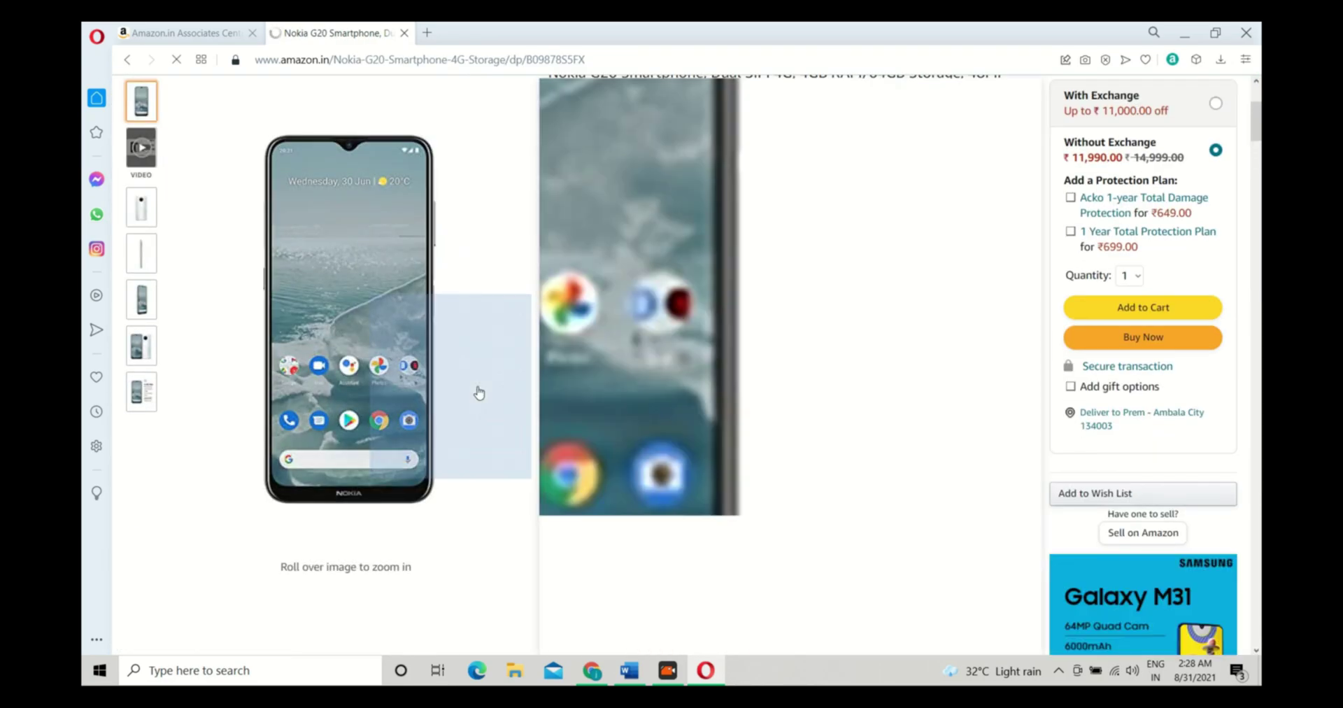
scroll(480, 393, up, 3)
scroll(501, 300, down, 2)
scroll(501, 299, up, 2)
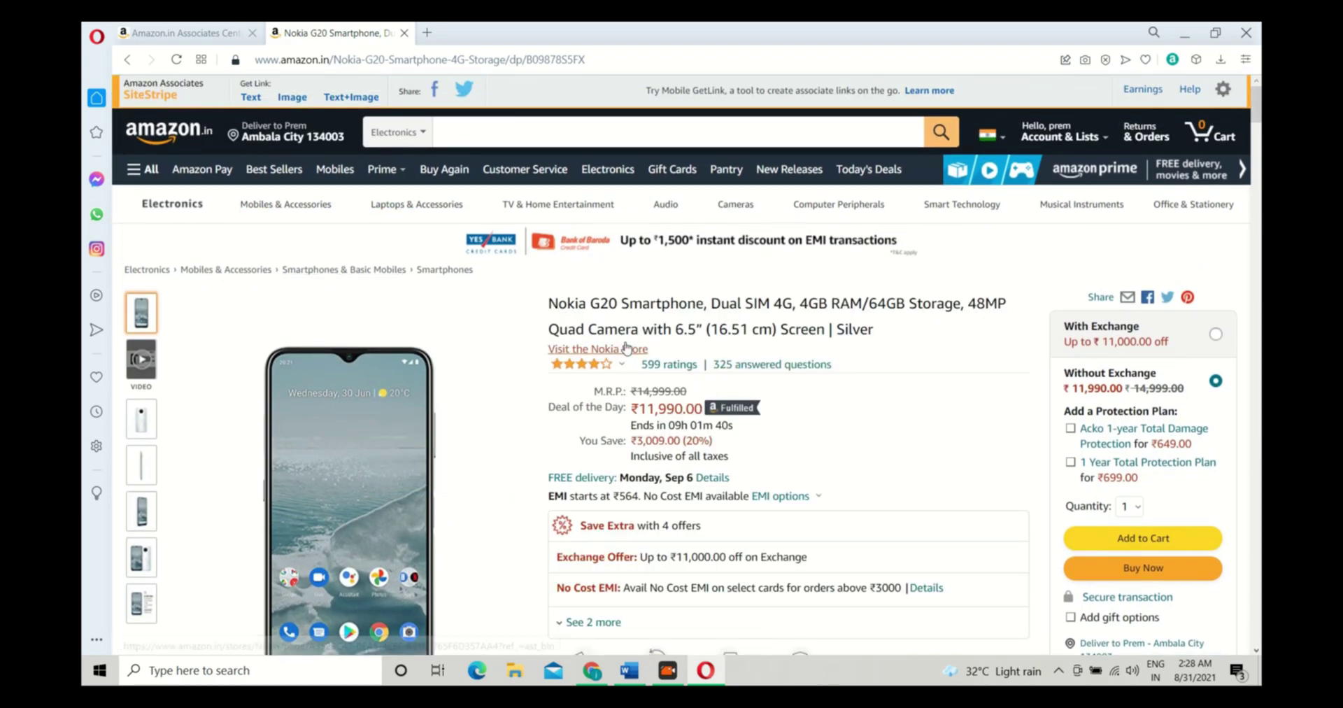
Generate a SiteStripe short text link for the Nokia G20 and select amzn.to/3kFSJ7L
click(250, 98)
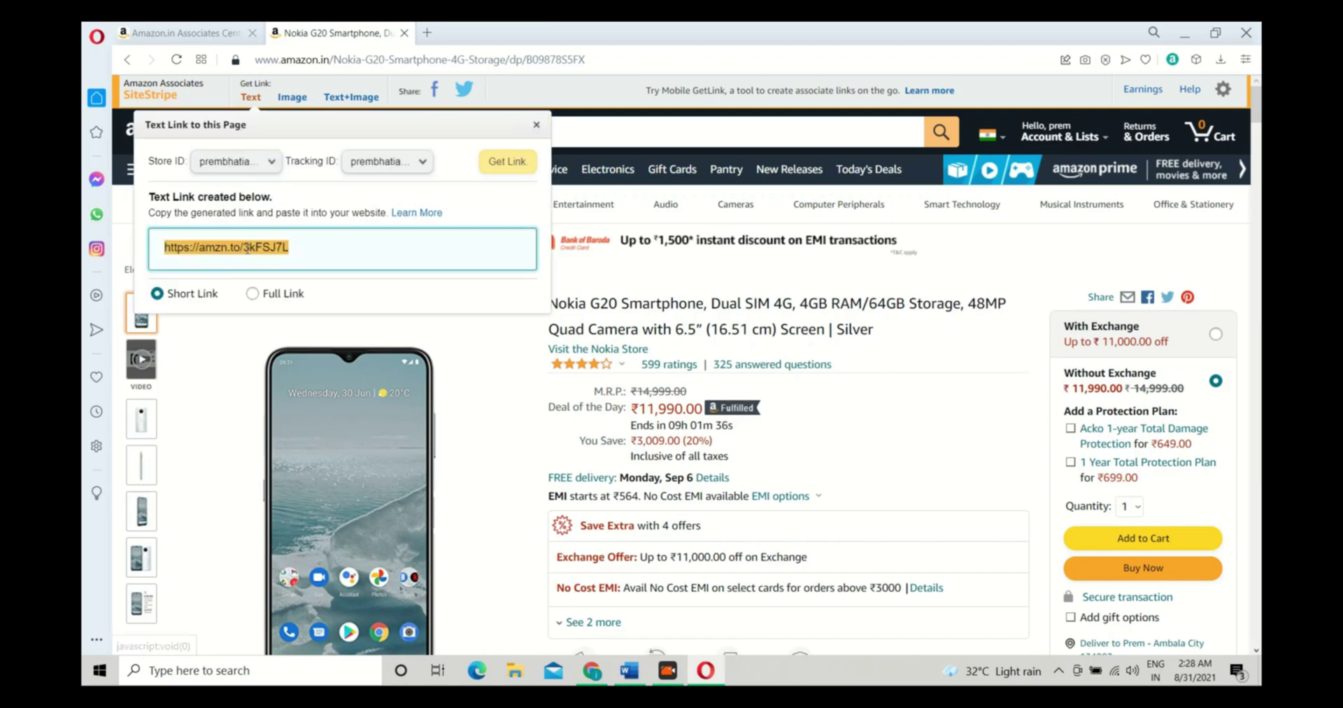
click(252, 249)
drag(313, 244, 157, 246)
Generate the Image and Text+Image link HTML, review the code, and close the panel
click(292, 97)
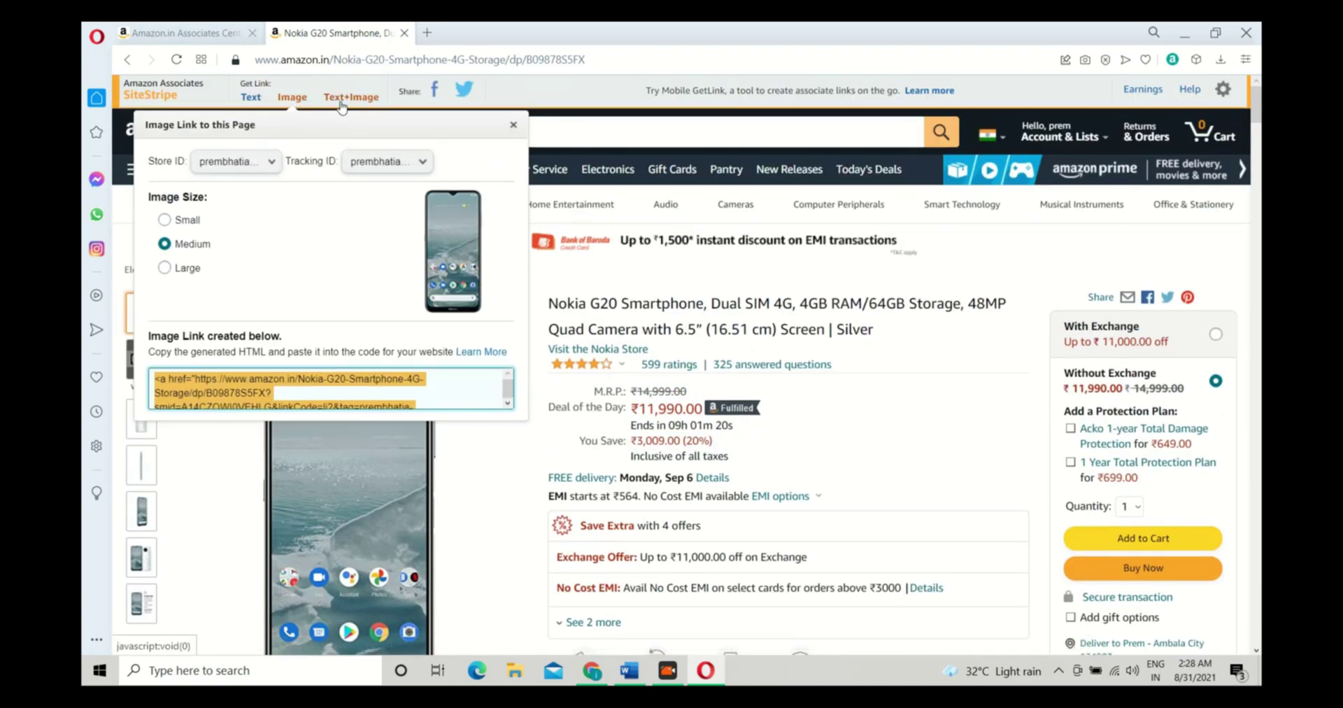
click(341, 102)
scroll(378, 273, down, 1)
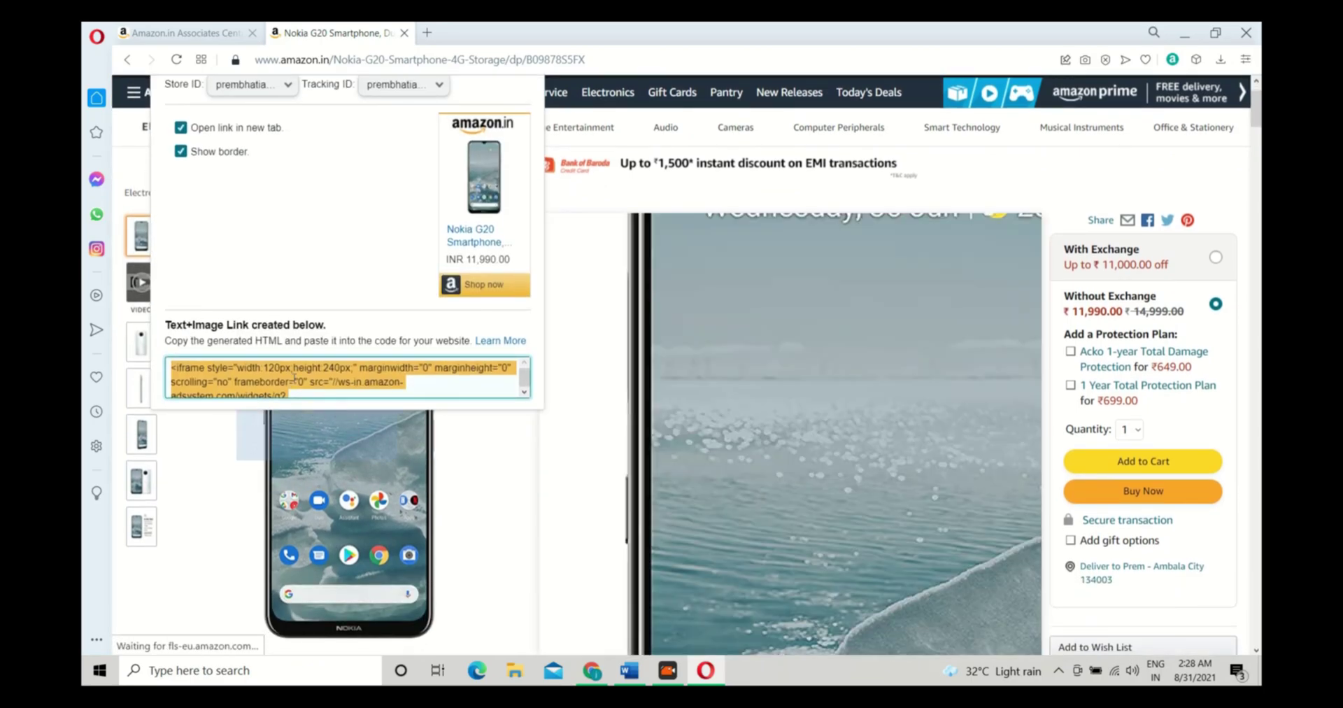
scroll(247, 374, down, 2)
scroll(248, 374, down, 1)
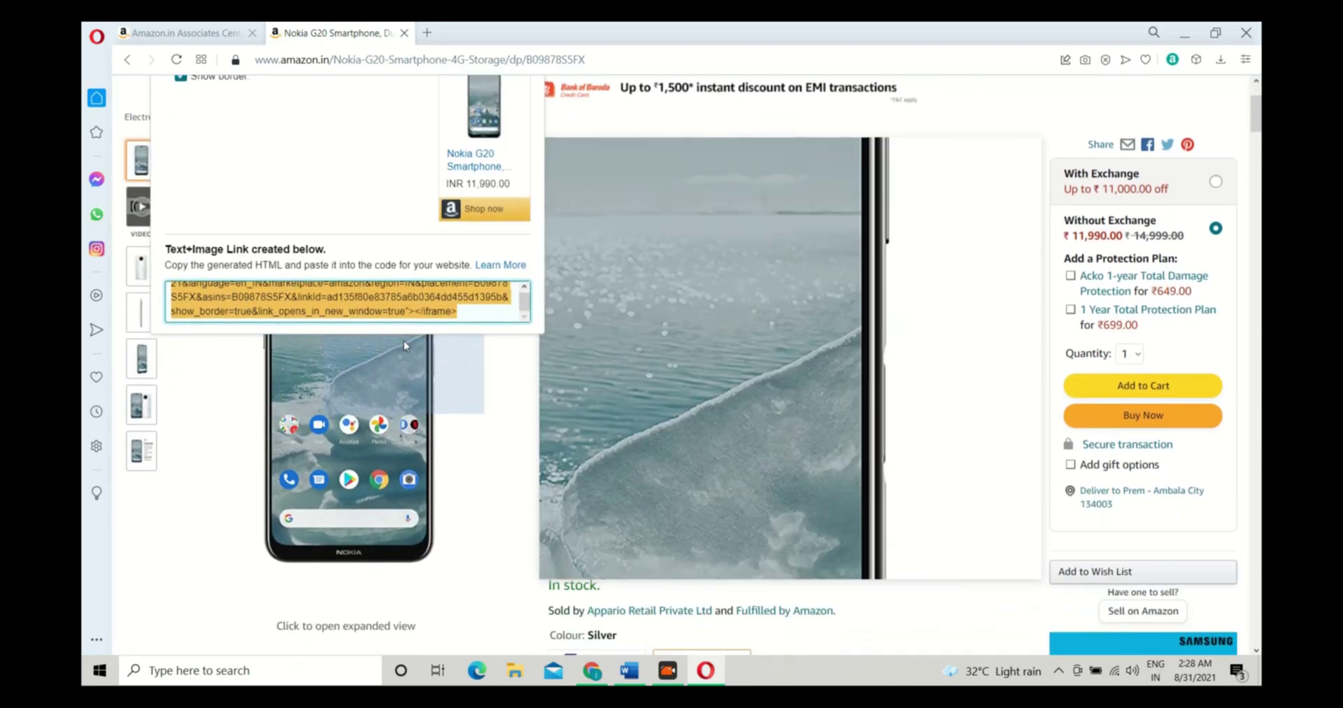
scroll(404, 342, up, 2)
scroll(281, 464, up, 2)
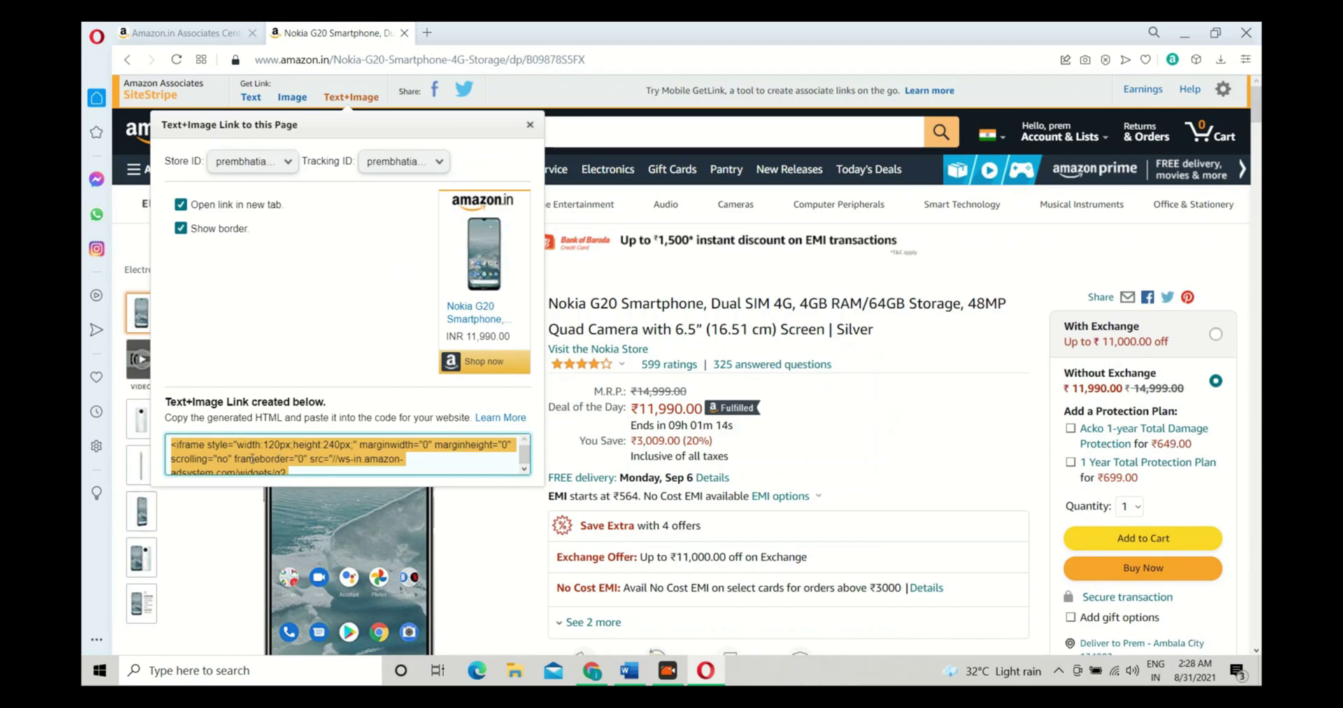
click(252, 459)
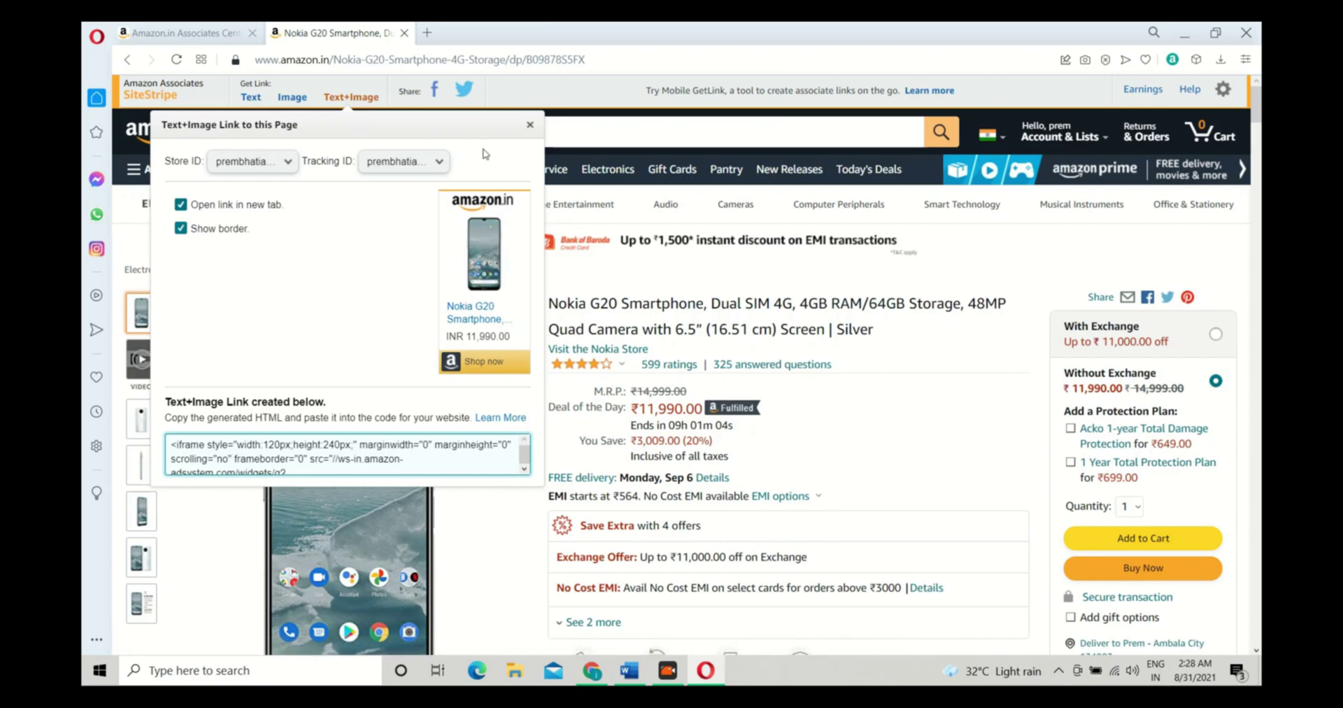
click(530, 126)
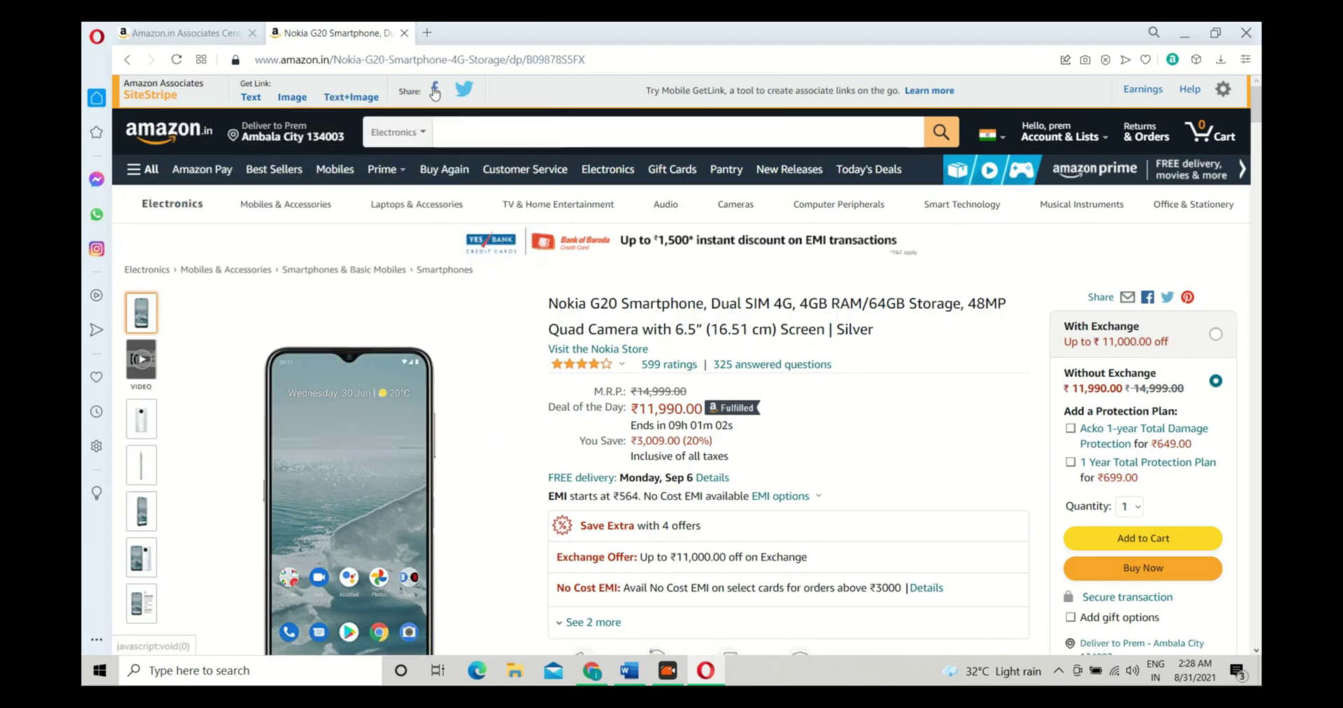
click(436, 91)
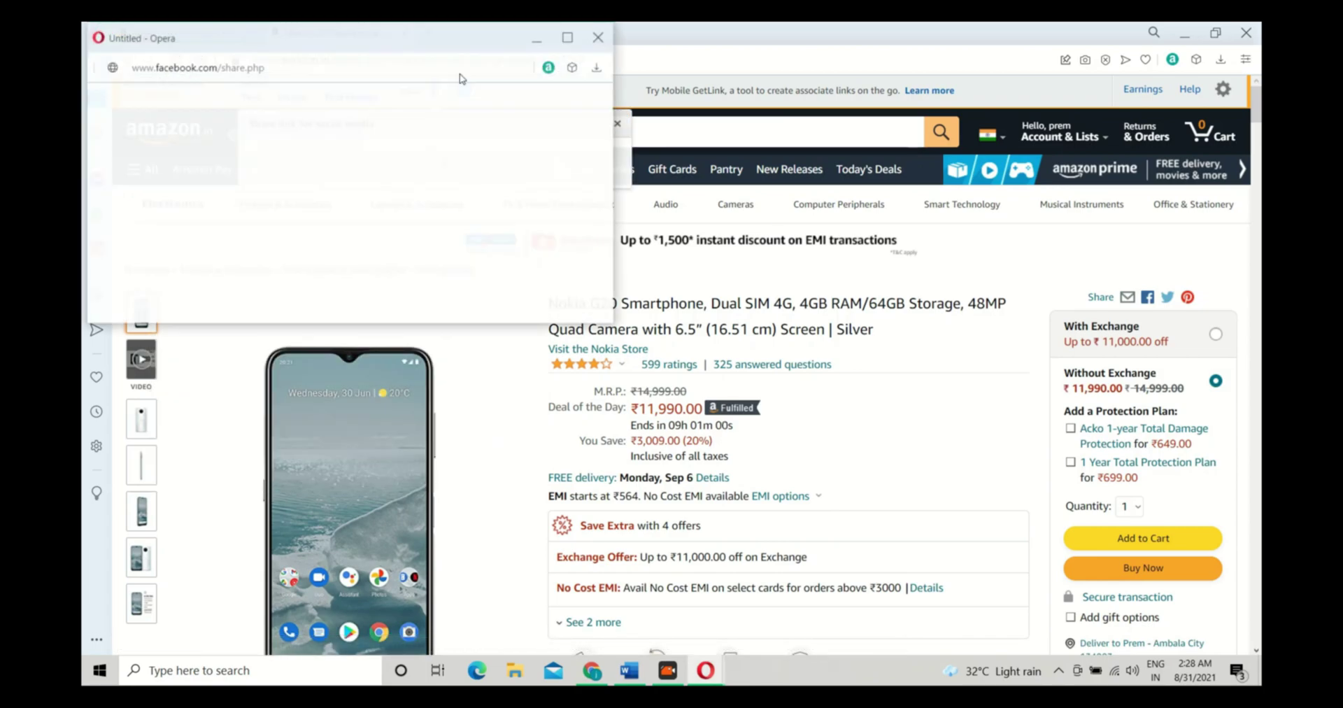
click(597, 37)
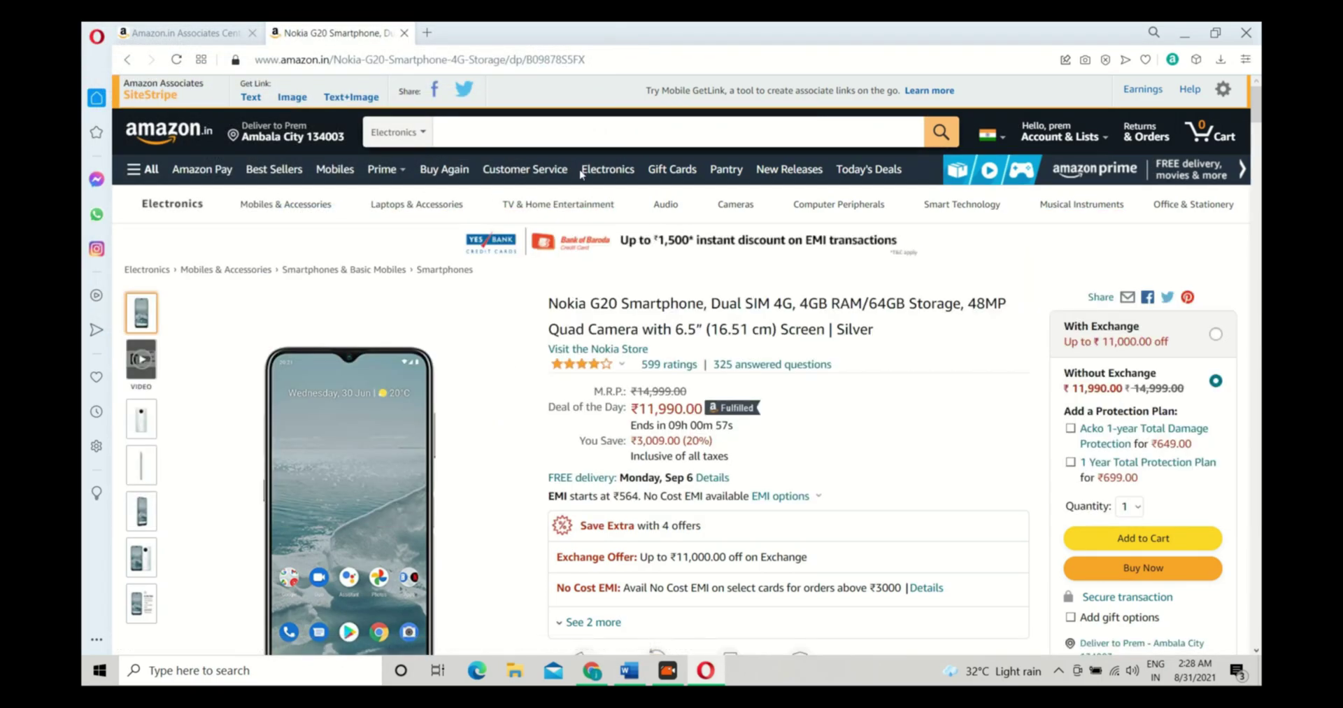
scroll(580, 175, down, 8)
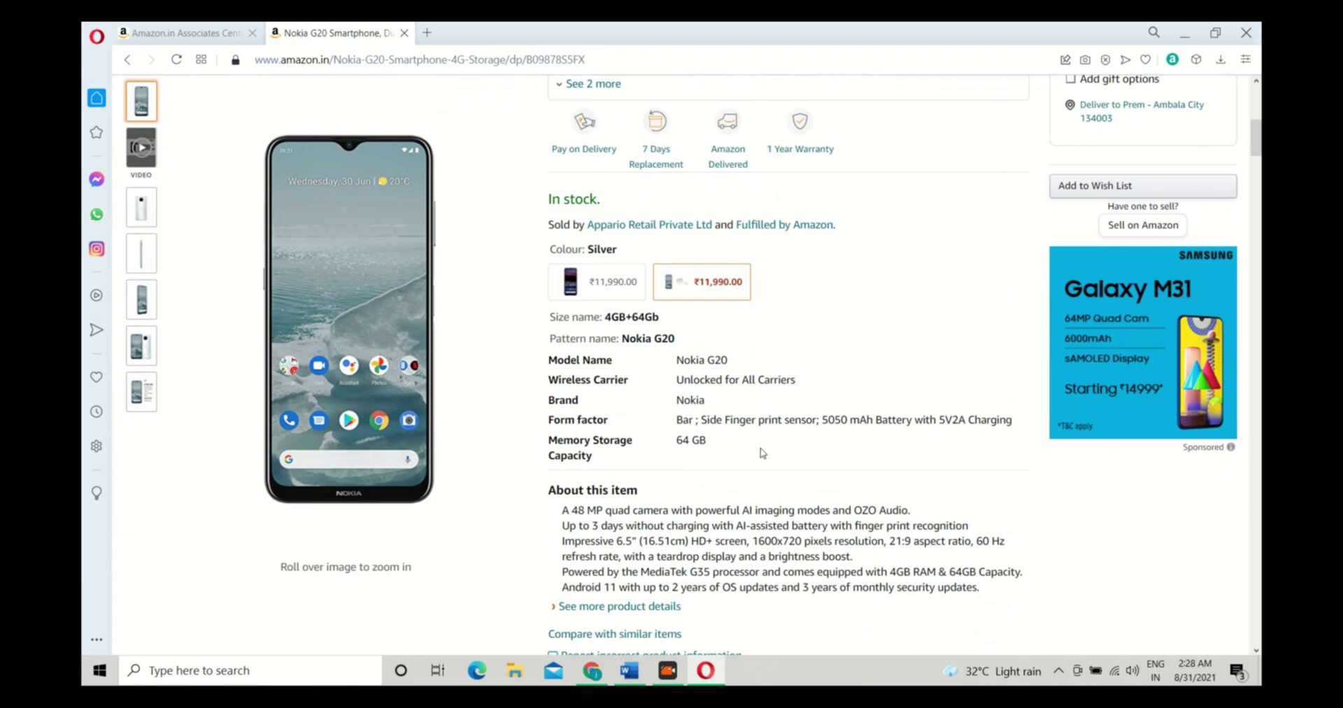
scroll(762, 452, down, 2)
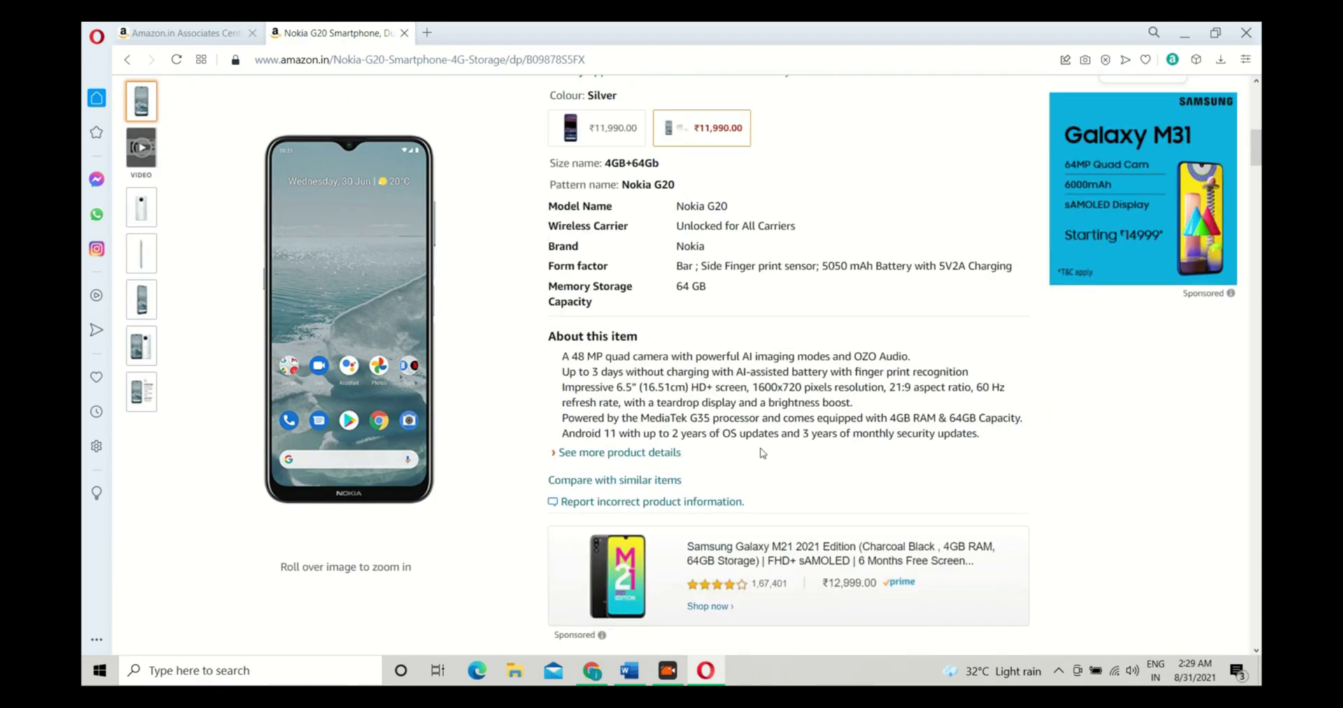